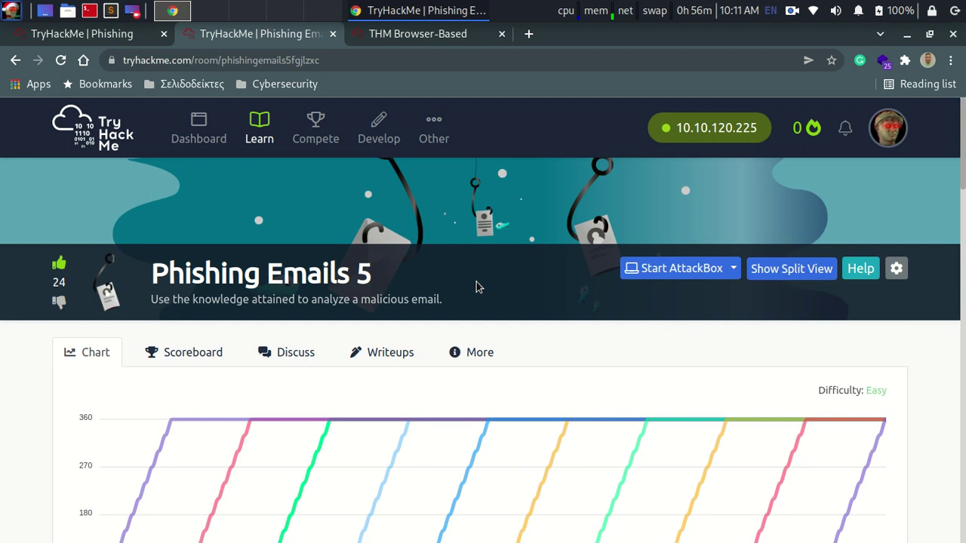
# Step: Show the TryHackMe Phishing module page with its five completed Phishing Emails rooms
pyautogui.click(92, 37)
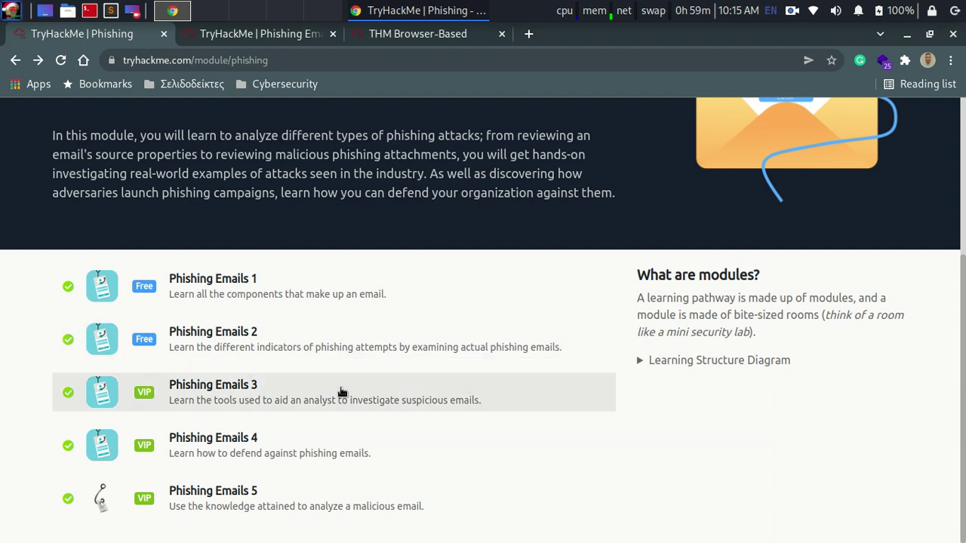
# Step: Open Phishing Emails 3 in its own tab and review its ten completed tasks
pyautogui.middleClick(291, 393)
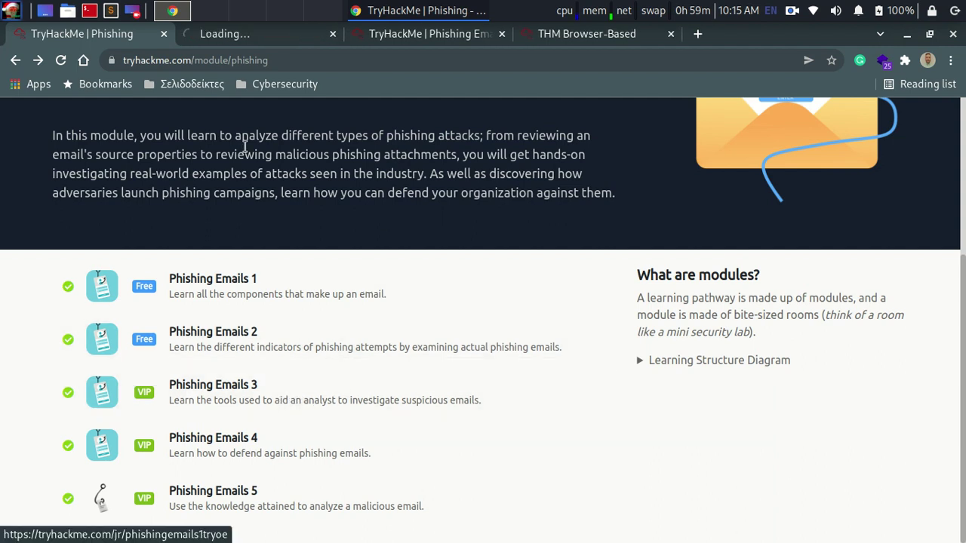
pyautogui.click(261, 40)
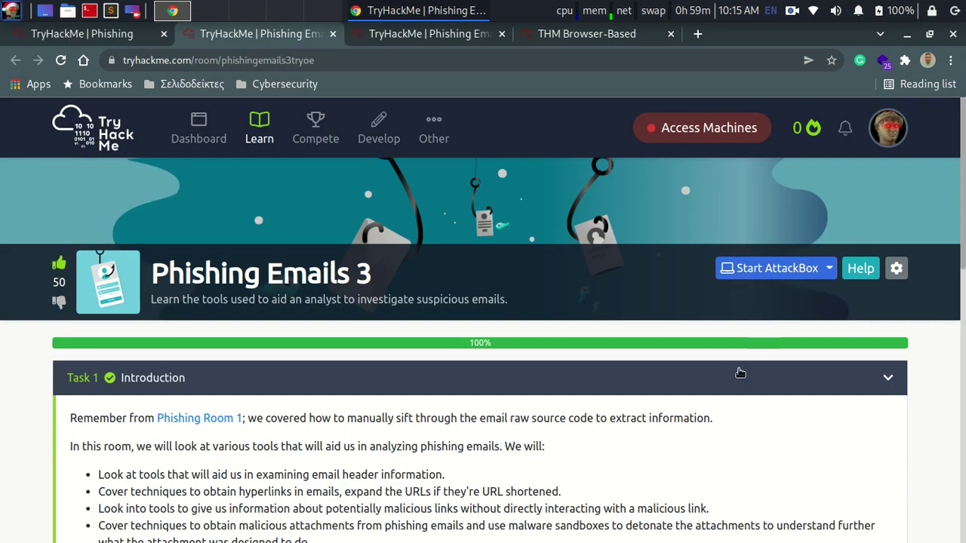
pyautogui.click(735, 373)
pyautogui.scroll(-3, 736, 374)
pyautogui.scroll(-1, 483, 320)
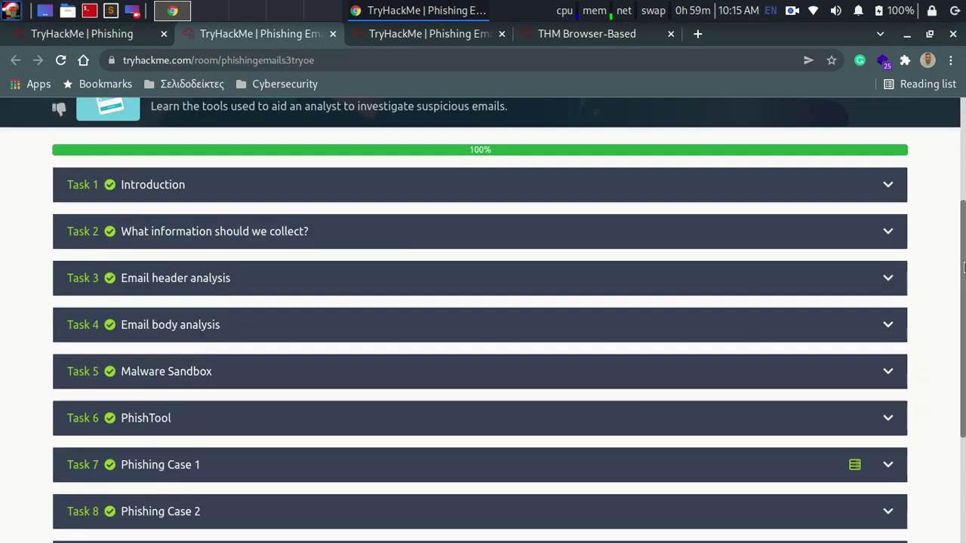
pyautogui.scroll(-2, 483, 320)
pyautogui.scroll(-2, 483, 320)
pyautogui.scroll(2, 845, 234)
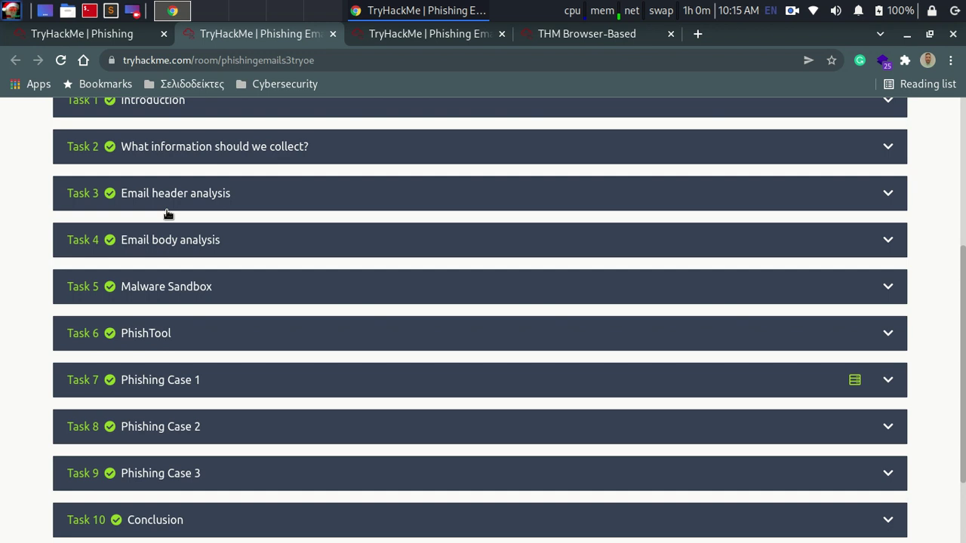
# Step: Close the Phishing Emails 3 tab and go back to the Phishing Emails 5 room
pyautogui.click(101, 35)
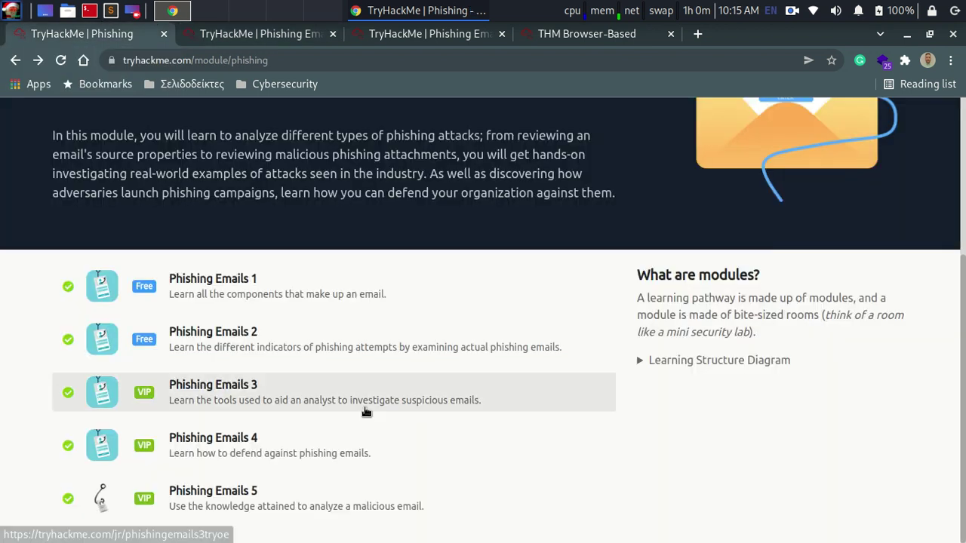
pyautogui.click(333, 34)
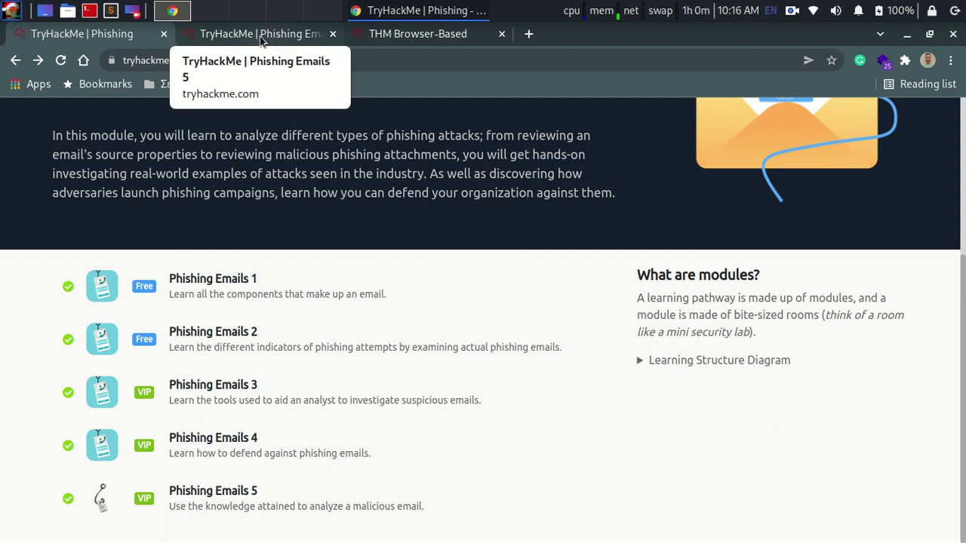
pyautogui.click(260, 36)
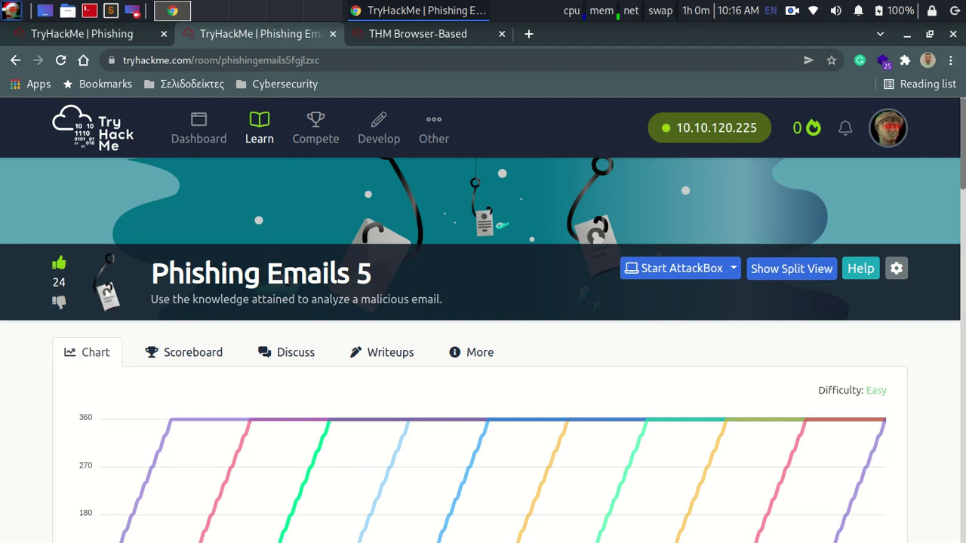
# Step: Scroll the Phishing Emails 5 page down to the investigation brief and answered questions
pyautogui.scroll(-12, 483, 320)
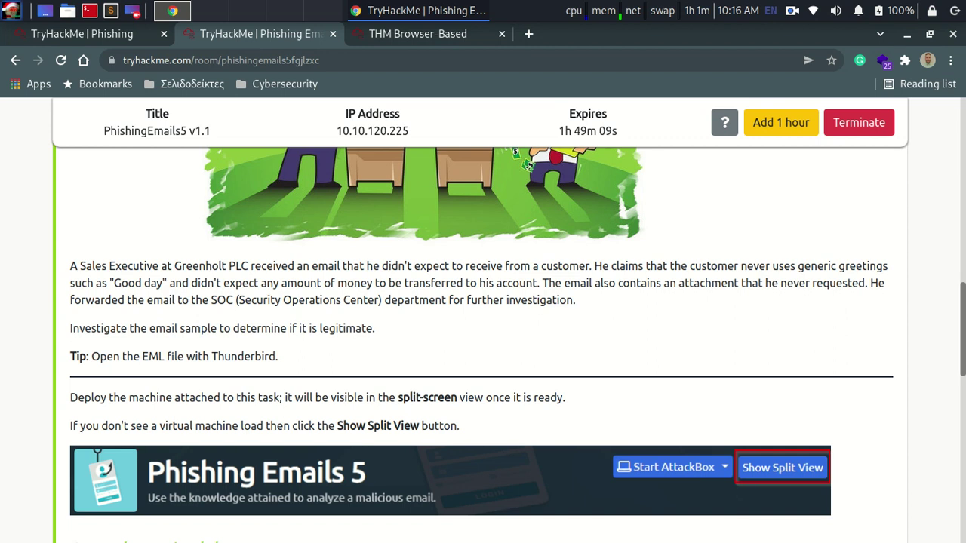
pyautogui.scroll(-3, 962, 370)
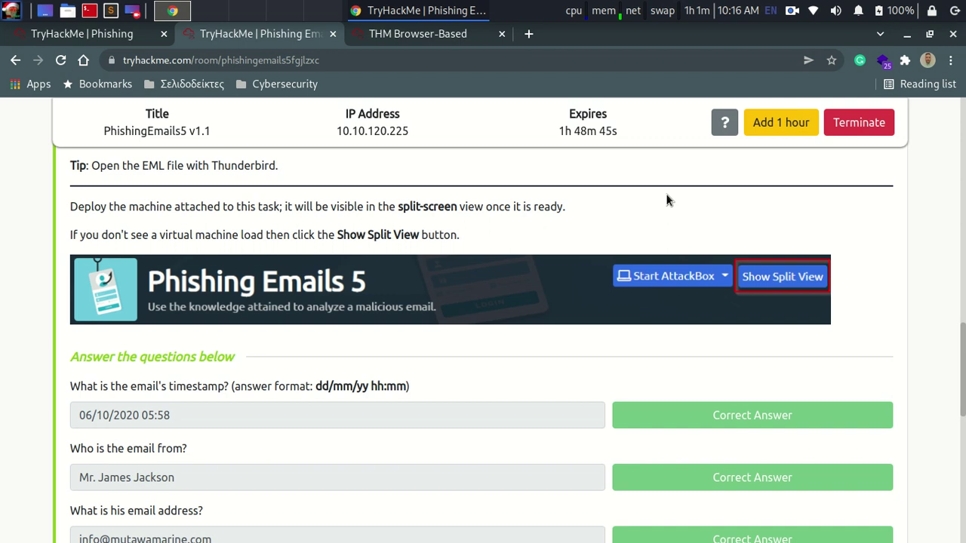
# Step: Check the virtual machine desktop holding challenge.eml, then return to the module tab
pyautogui.click(432, 35)
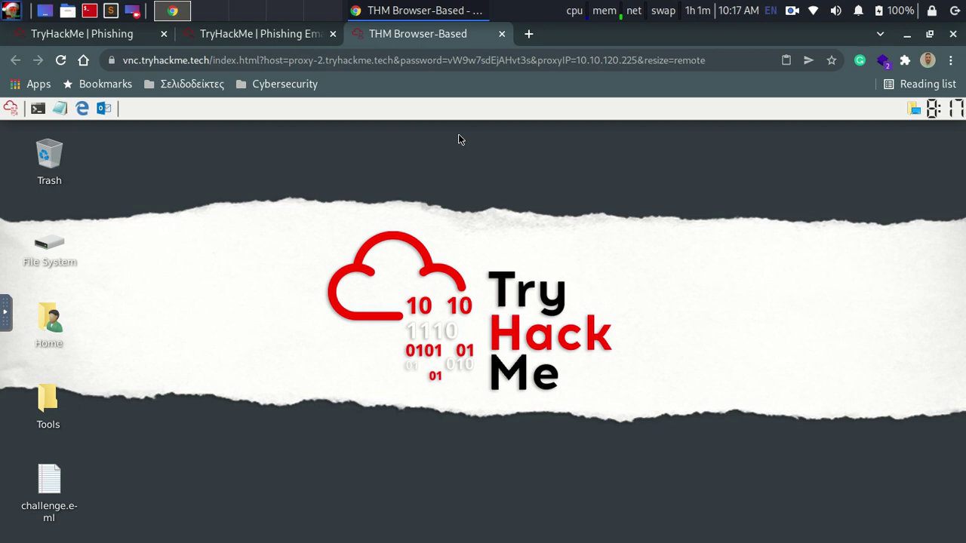
pyautogui.click(89, 34)
# Step: Review the answered questions in Phishing Emails 5, down to originating IP 192.119.71.157
pyautogui.click(260, 34)
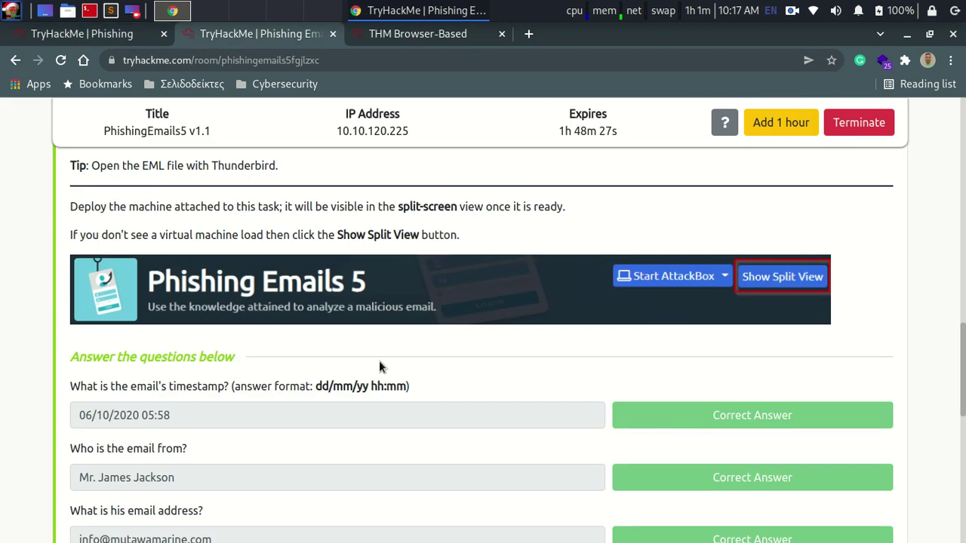
pyautogui.scroll(-2, 423, 396)
pyautogui.scroll(-2, 201, 389)
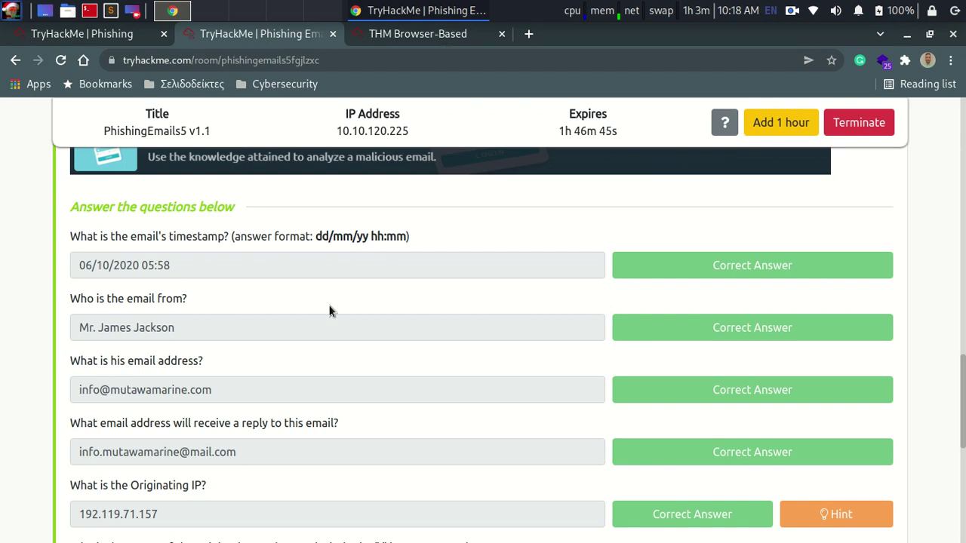
# Step: Open challenge.eml in a maximized Mousepad and scroll through its raw headers and encoded body
pyautogui.click(433, 36)
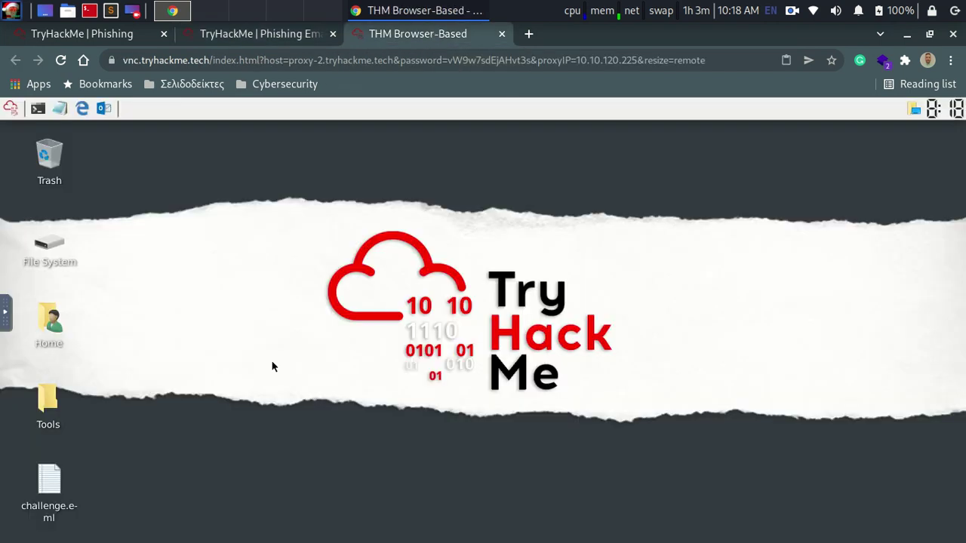
pyautogui.doubleClick(50, 480)
pyautogui.moveTo(413, 134); pyautogui.dragTo(645, 158)
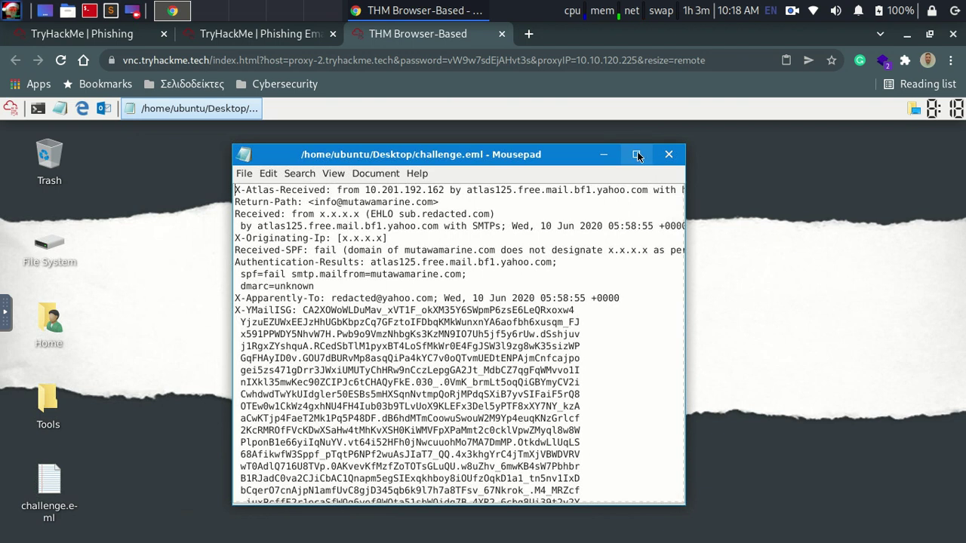
pyautogui.click(637, 155)
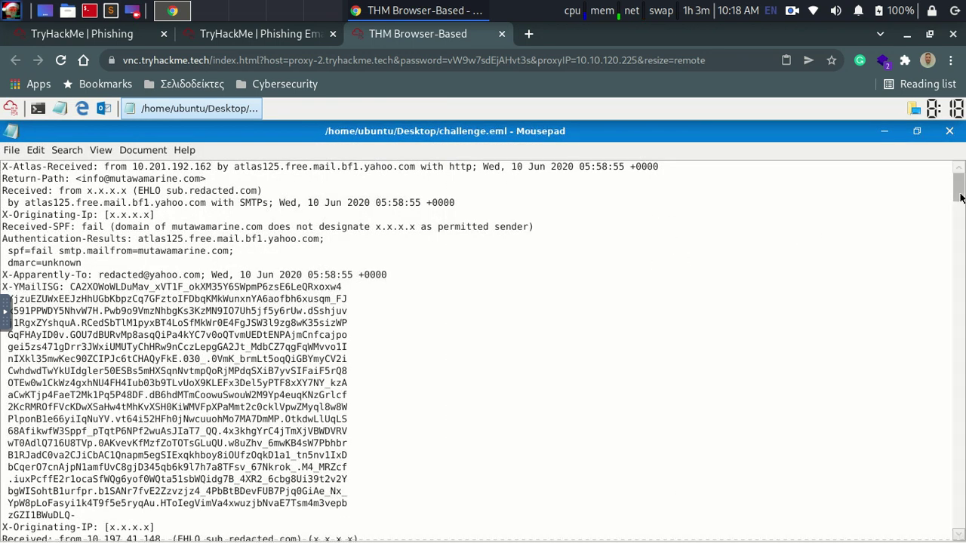
pyautogui.scroll(-20, 483, 351)
pyautogui.scroll(-10, 483, 351)
pyautogui.scroll(-15, 962, 308)
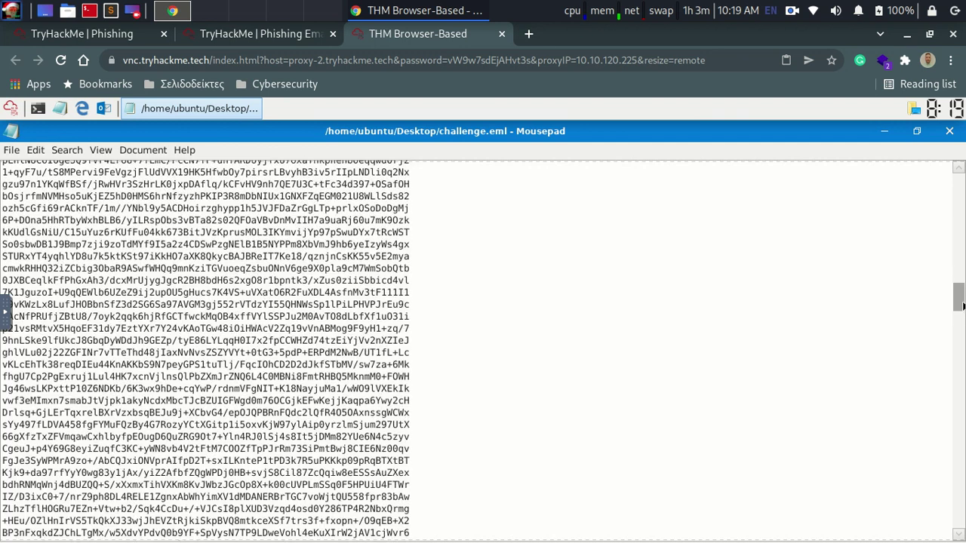
pyautogui.moveTo(962, 308); pyautogui.dragTo(961, 166)
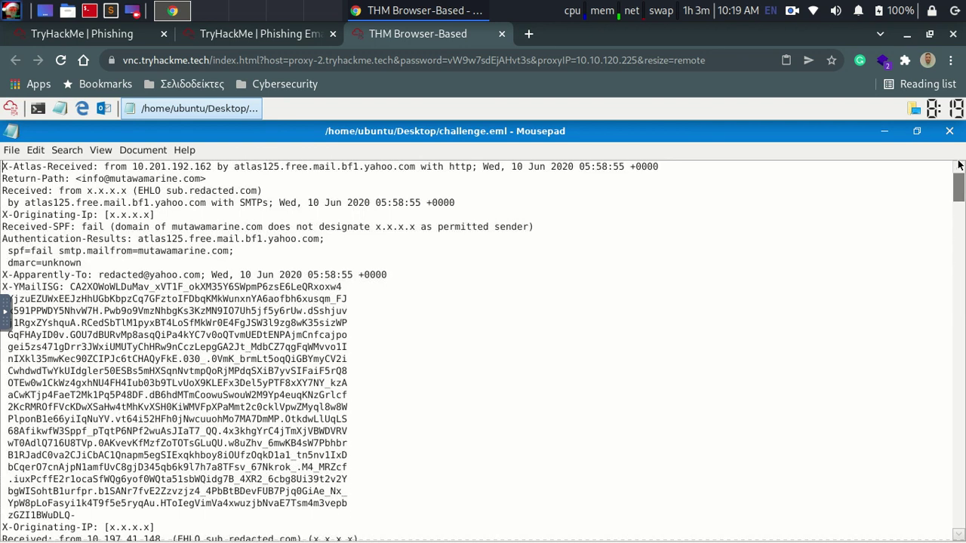
# Step: Minimize Mousepad and open challenge.eml with Thunderbird Mail to show the rendered SWIFT email
pyautogui.click(889, 132)
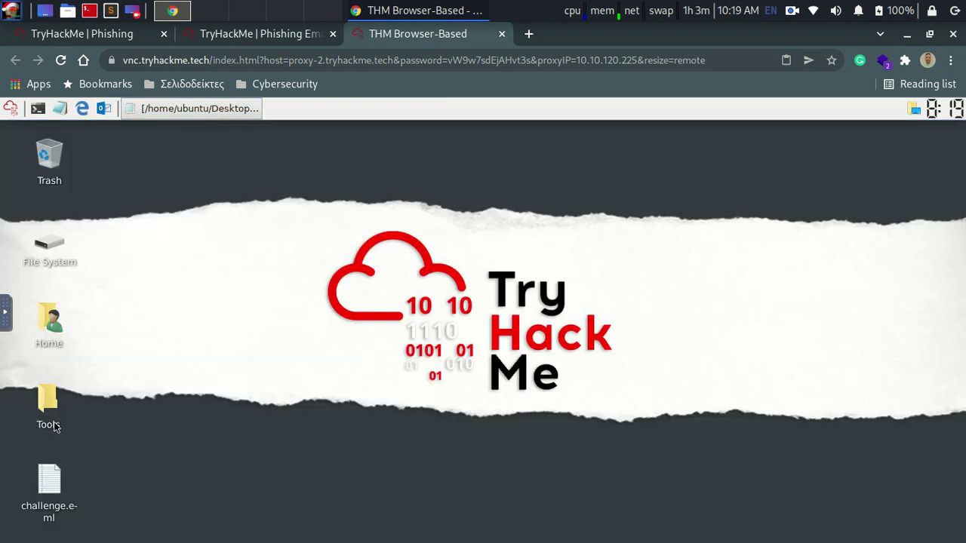
pyautogui.click(44, 480)
pyautogui.rightClick(44, 480)
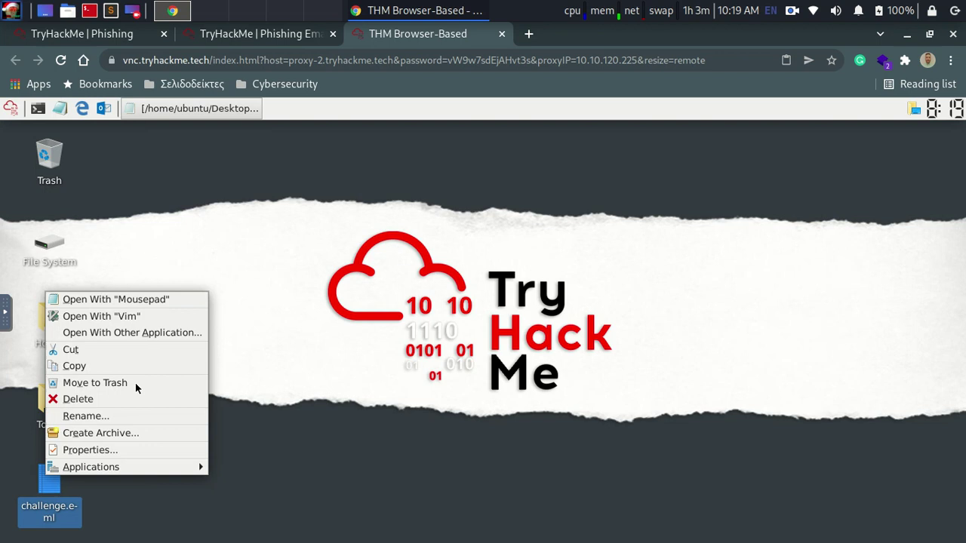
pyautogui.click(170, 332)
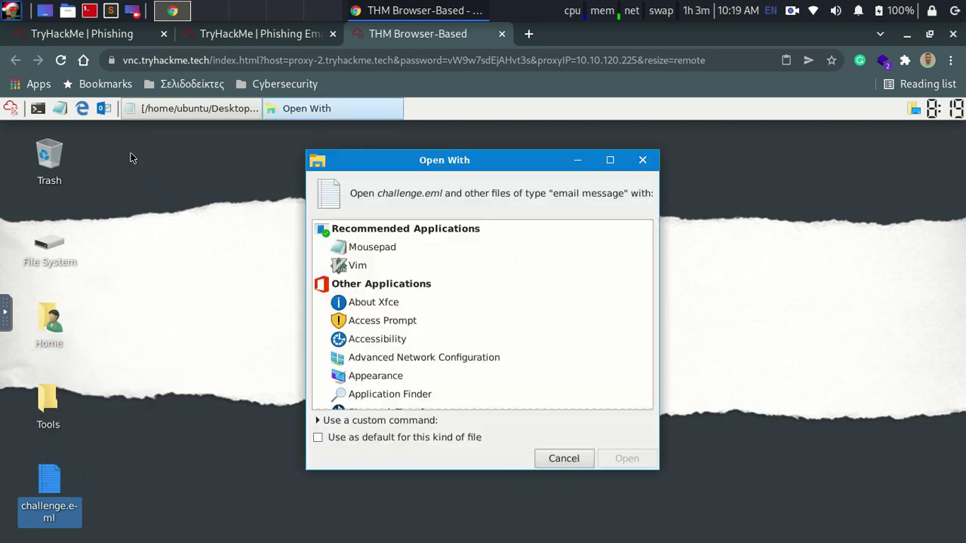
pyautogui.moveTo(653, 271); pyautogui.dragTo(654, 362)
pyautogui.scroll(2, 430, 323)
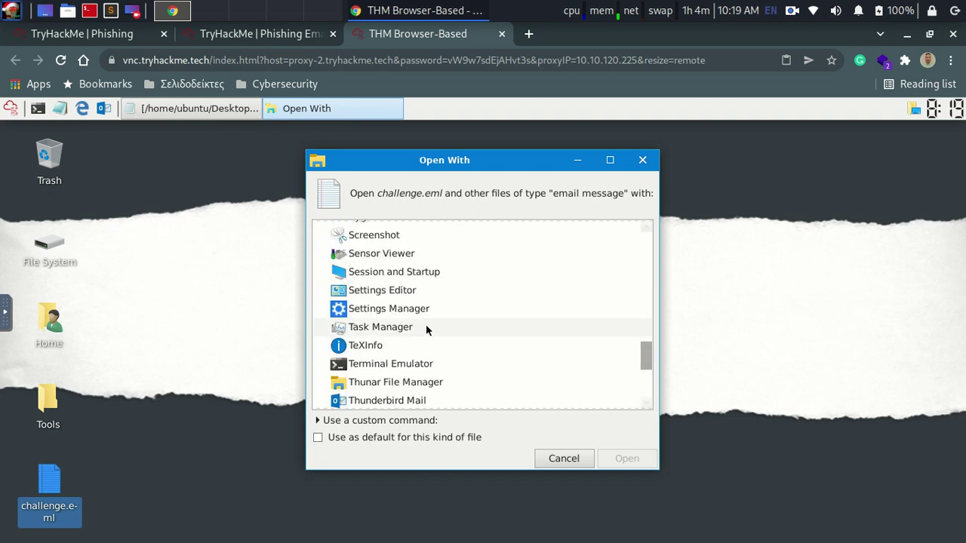
pyautogui.click(404, 401)
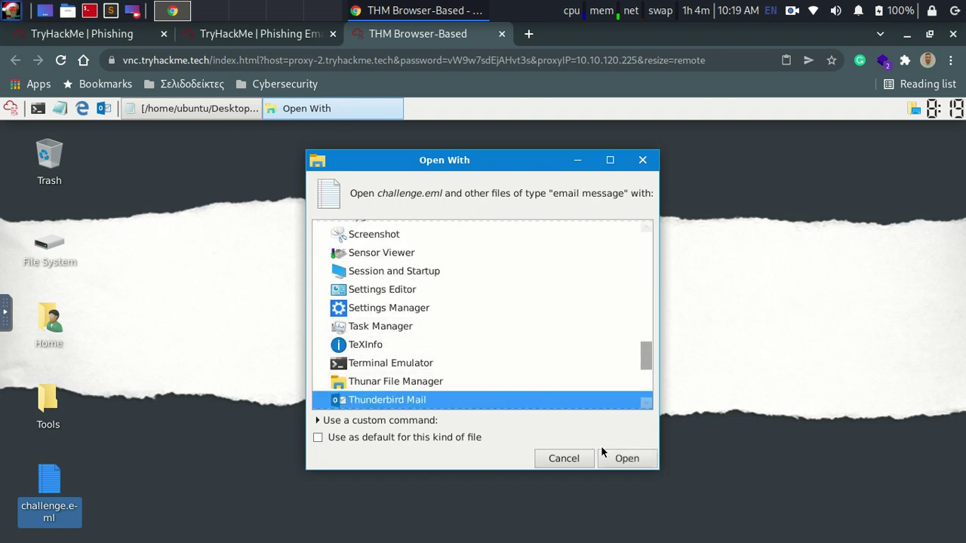
pyautogui.click(627, 459)
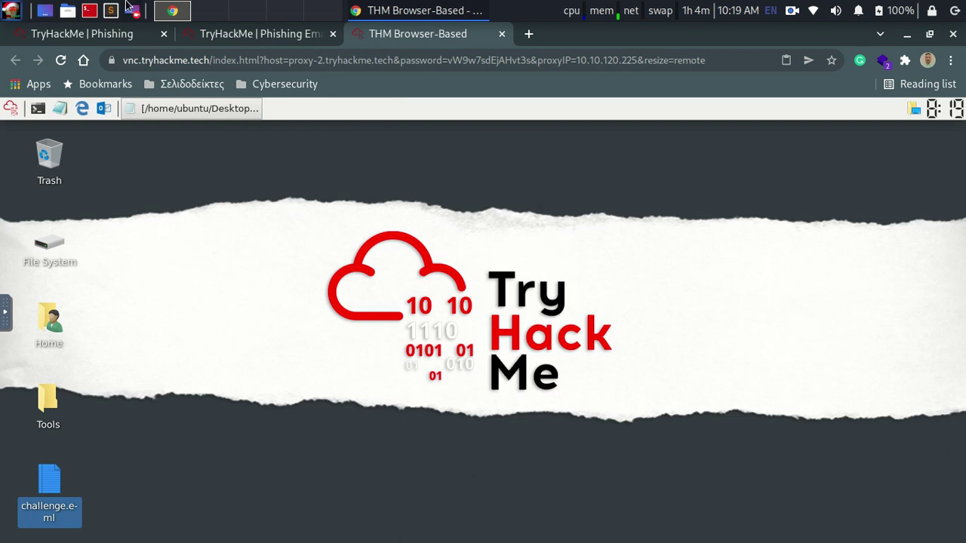
pyautogui.click(486, 247)
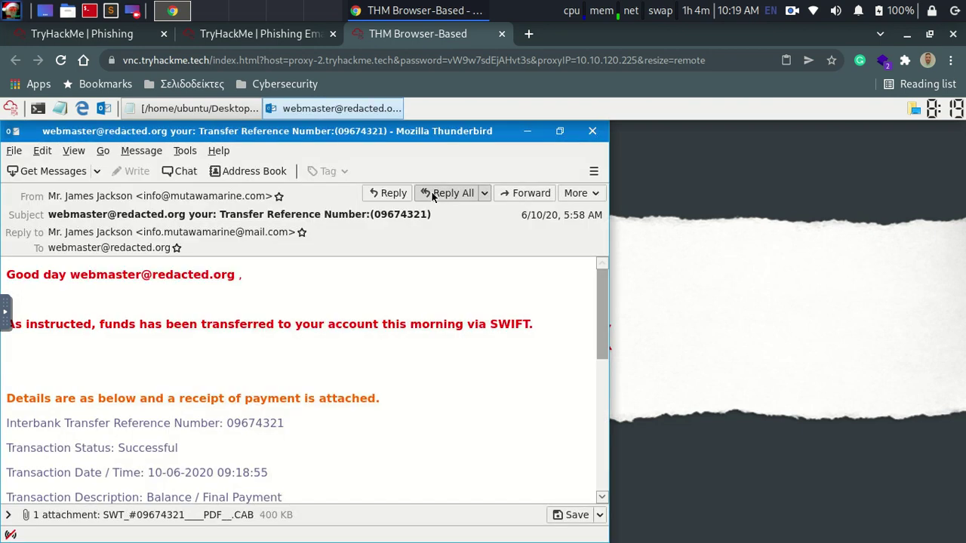
# Step: Maximize Thunderbird, close the duplicate TryHackMe tab, and return to the SWIFT email
pyautogui.click(560, 131)
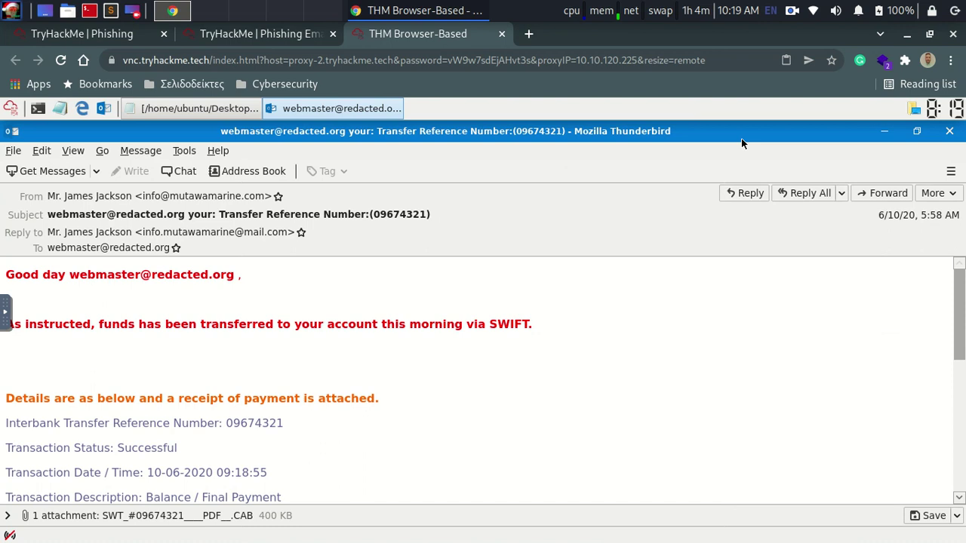
pyautogui.click(94, 34)
pyautogui.click(226, 34)
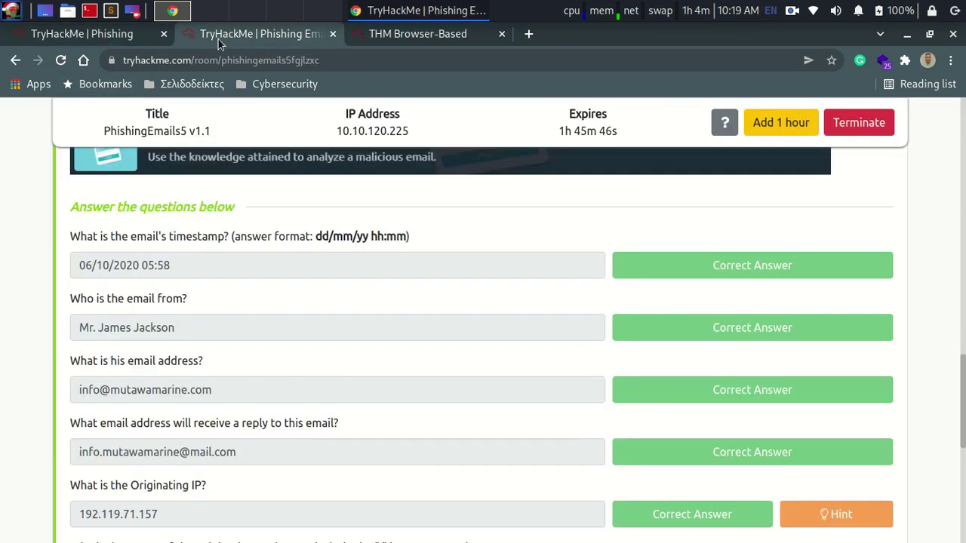
pyautogui.click(164, 34)
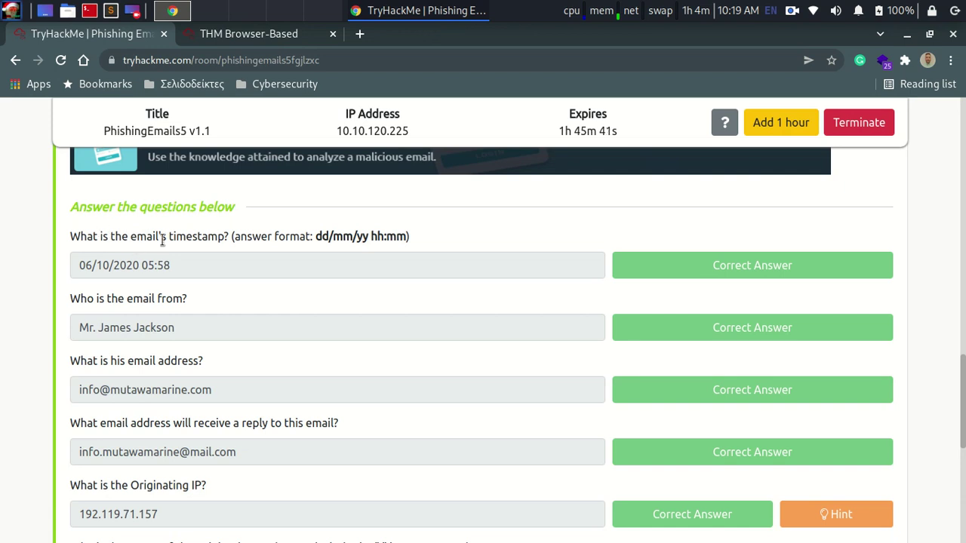
pyautogui.click(276, 38)
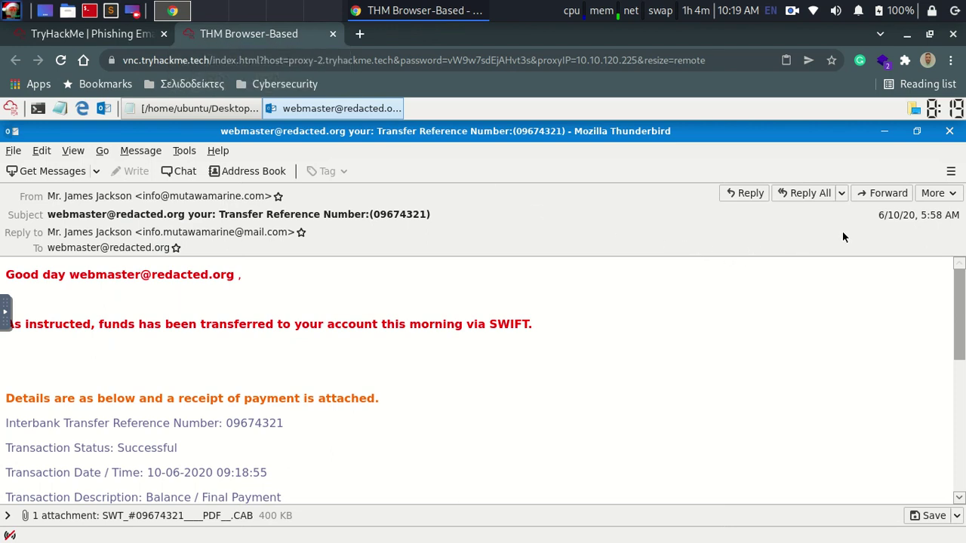
# Step: Compare the email's date 6/10/20, 5:58 with the submitted dd/mm/yy hh:mm timestamp answer
pyautogui.moveTo(879, 215); pyautogui.dragTo(944, 218)
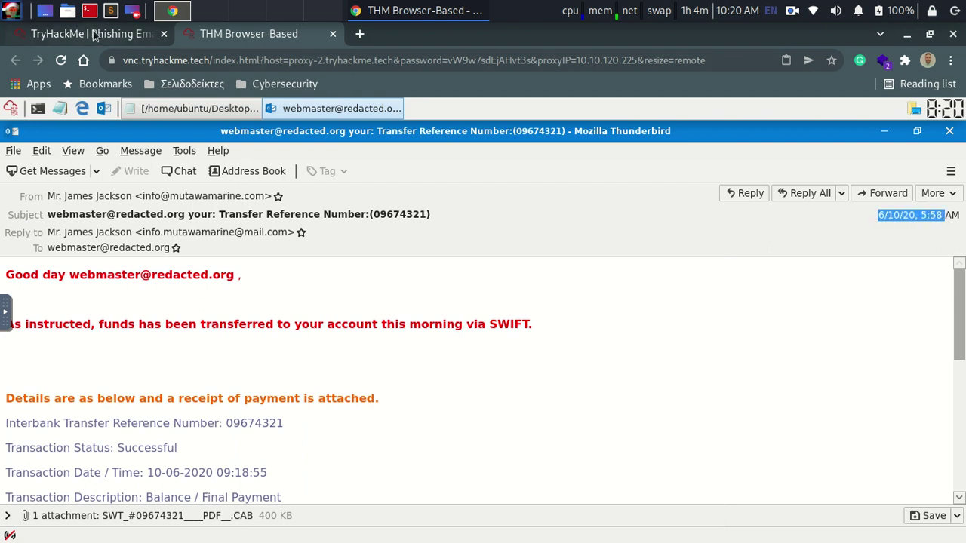
pyautogui.click(96, 34)
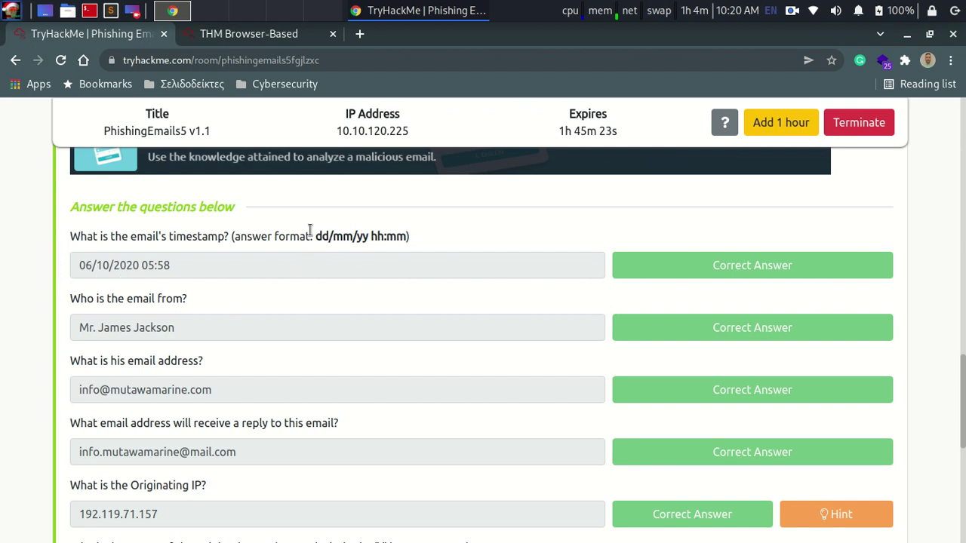
pyautogui.moveTo(316, 236); pyautogui.dragTo(408, 238)
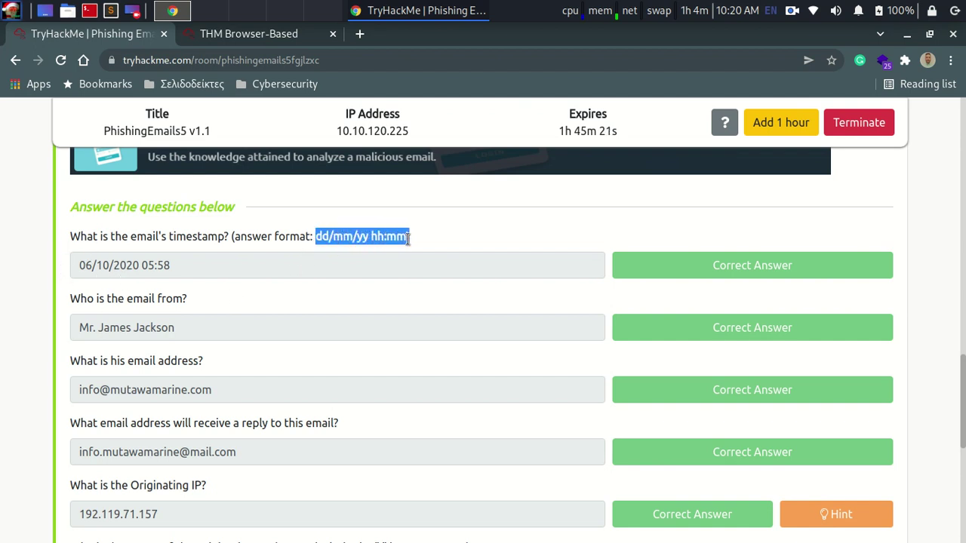
pyautogui.click(380, 237)
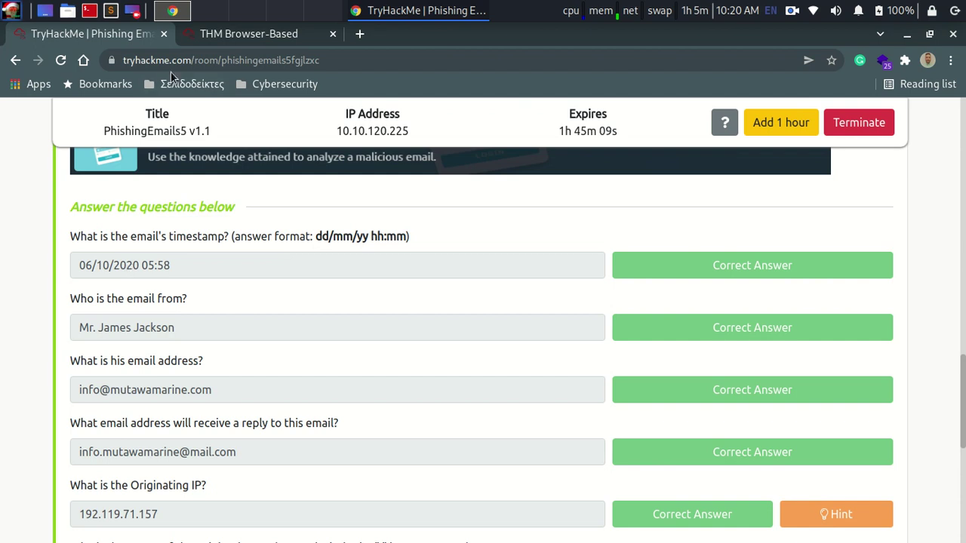
pyautogui.click(200, 36)
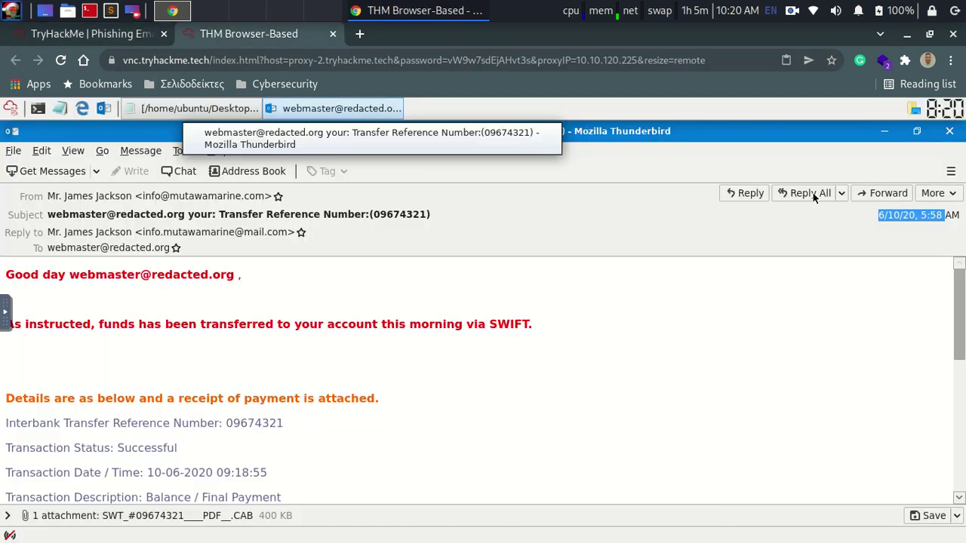
pyautogui.click(928, 217)
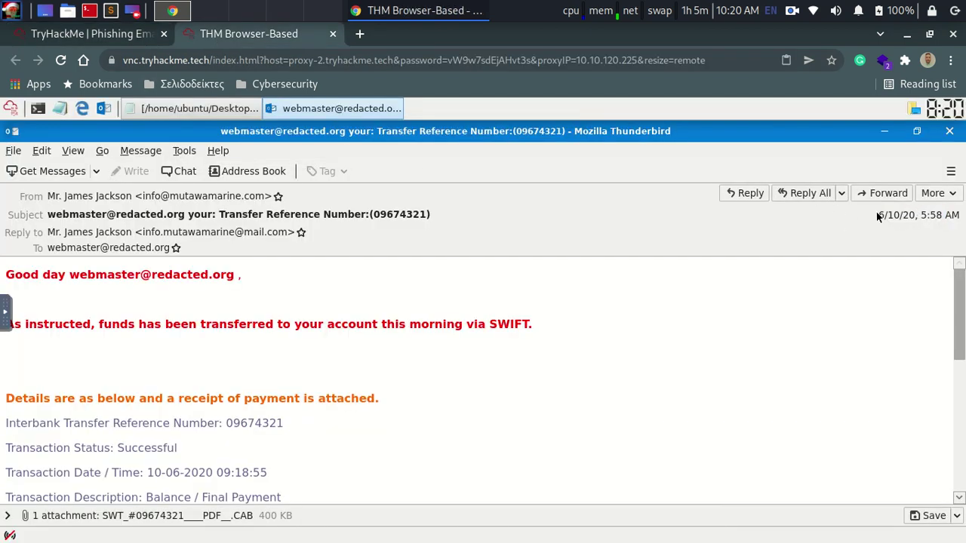
pyautogui.moveTo(878, 216); pyautogui.dragTo(944, 217)
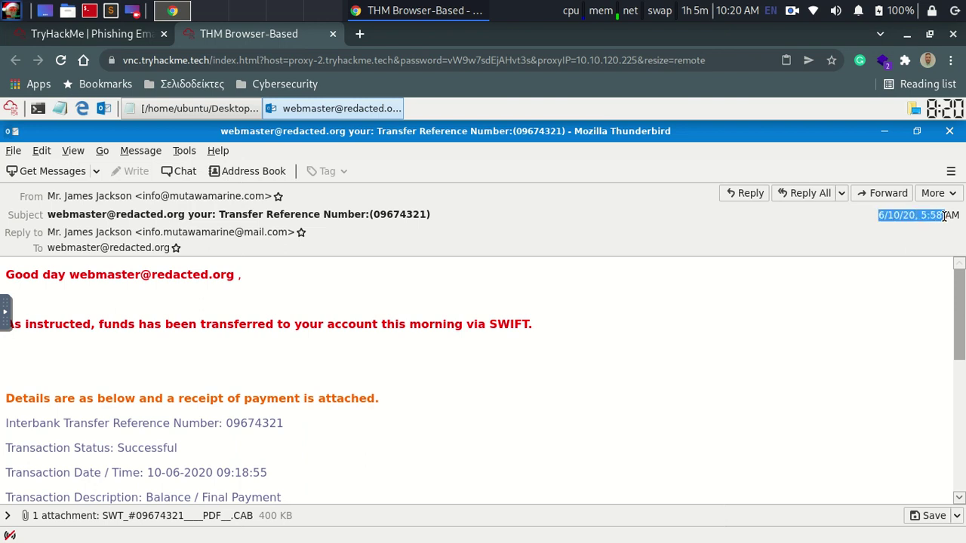
pyautogui.click(121, 34)
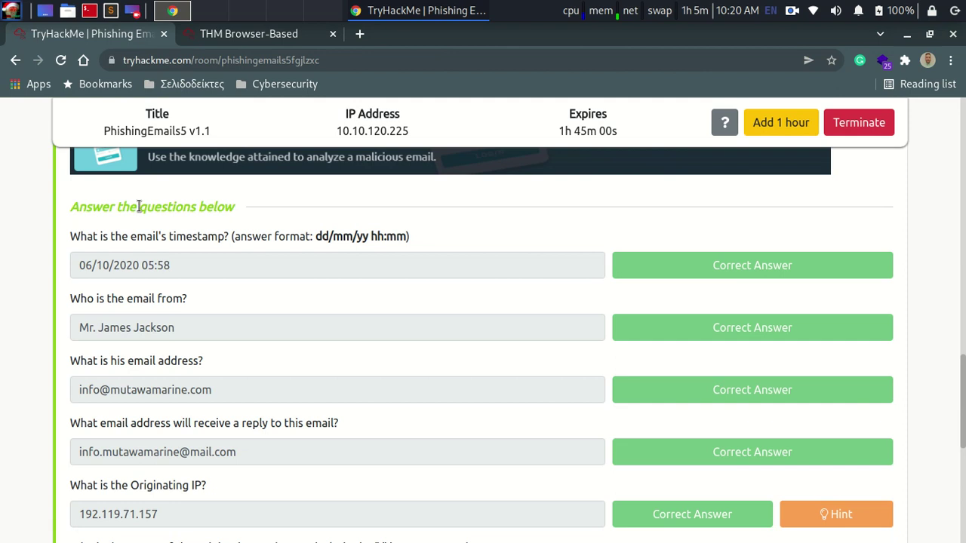
pyautogui.tripleClick(201, 261)
pyautogui.click(207, 266)
# Step: Check the sender's From address against the room answers and scroll down the question list
pyautogui.click(252, 40)
pyautogui.click(94, 35)
pyautogui.click(271, 37)
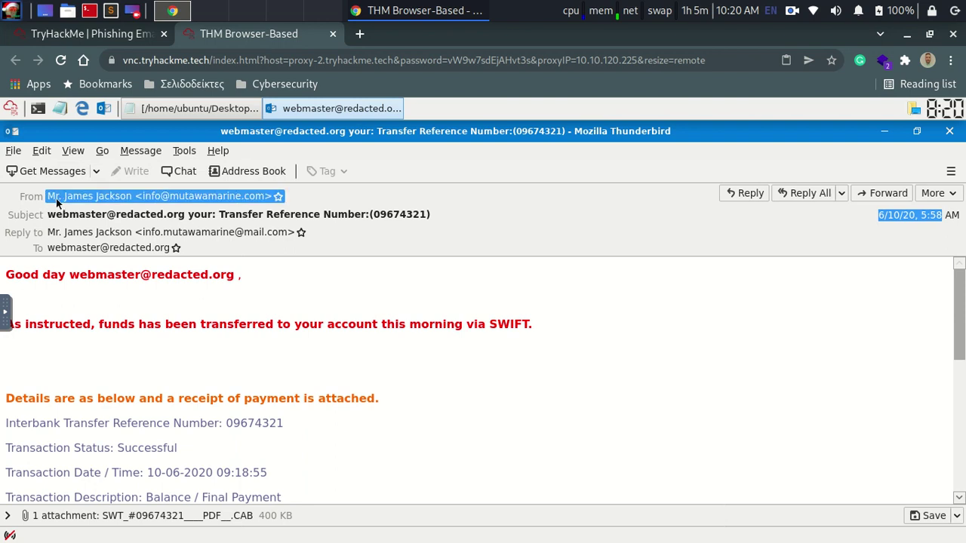
pyautogui.click(102, 38)
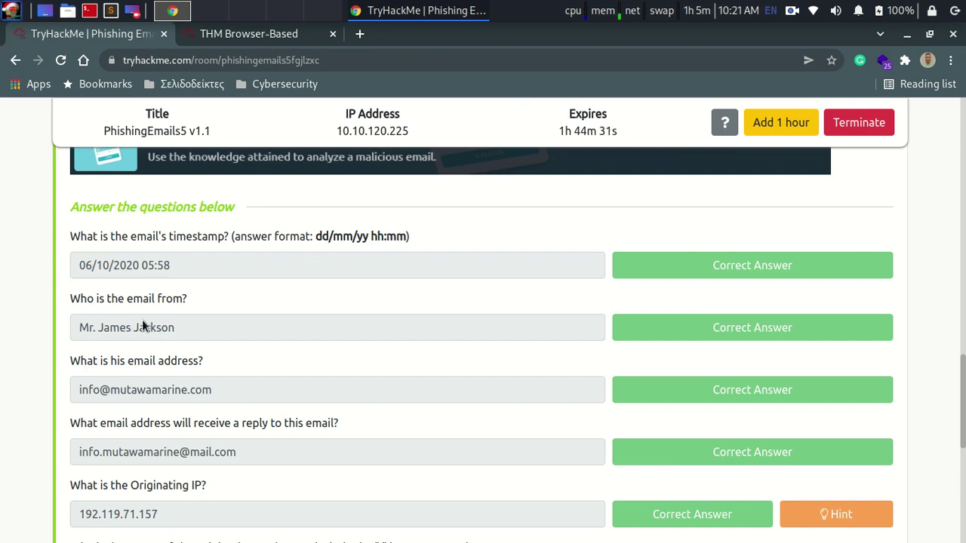
pyautogui.click(252, 42)
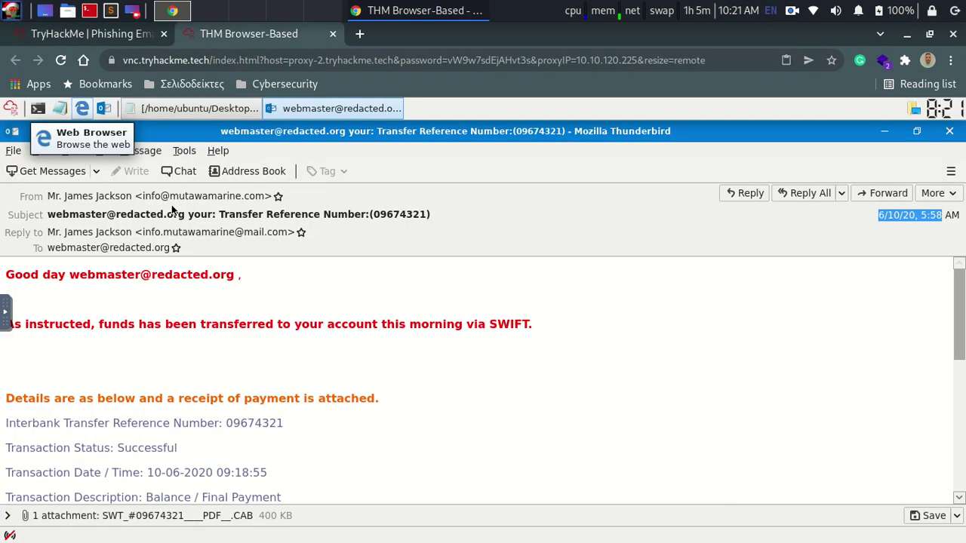
pyautogui.click(110, 34)
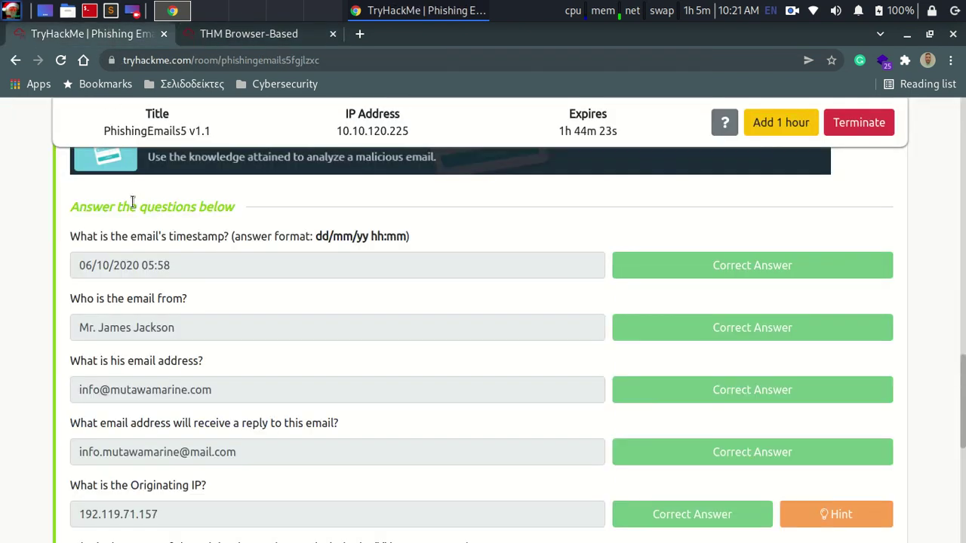
pyautogui.click(265, 33)
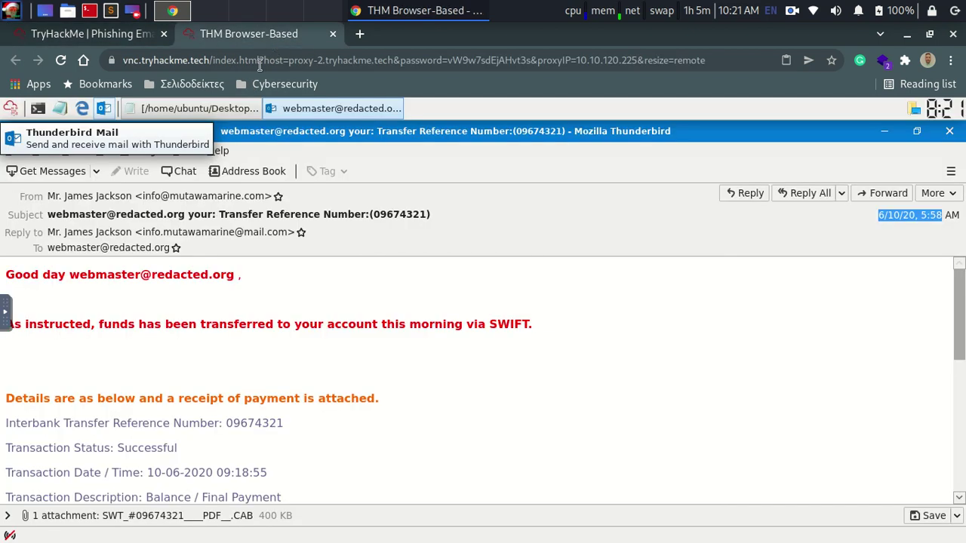
pyautogui.click(133, 196)
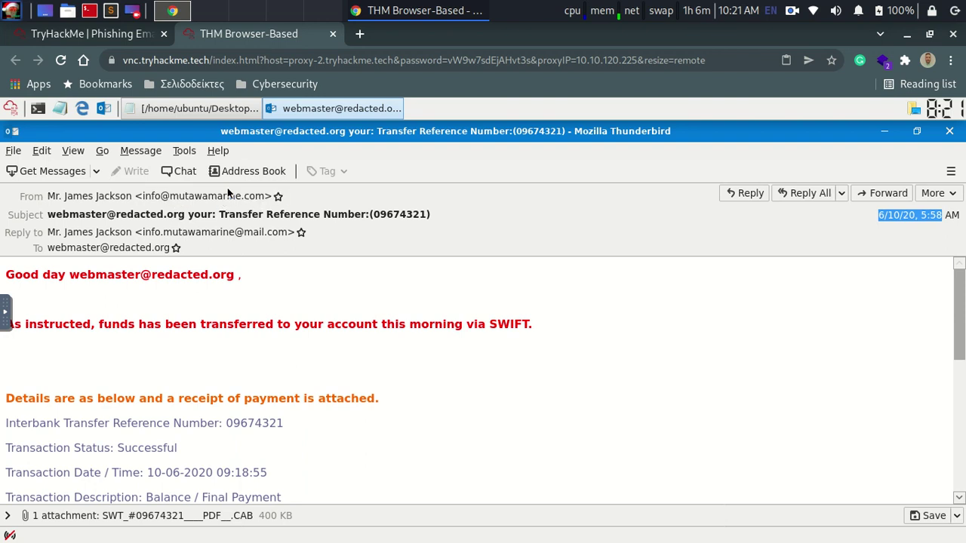
pyautogui.click(124, 33)
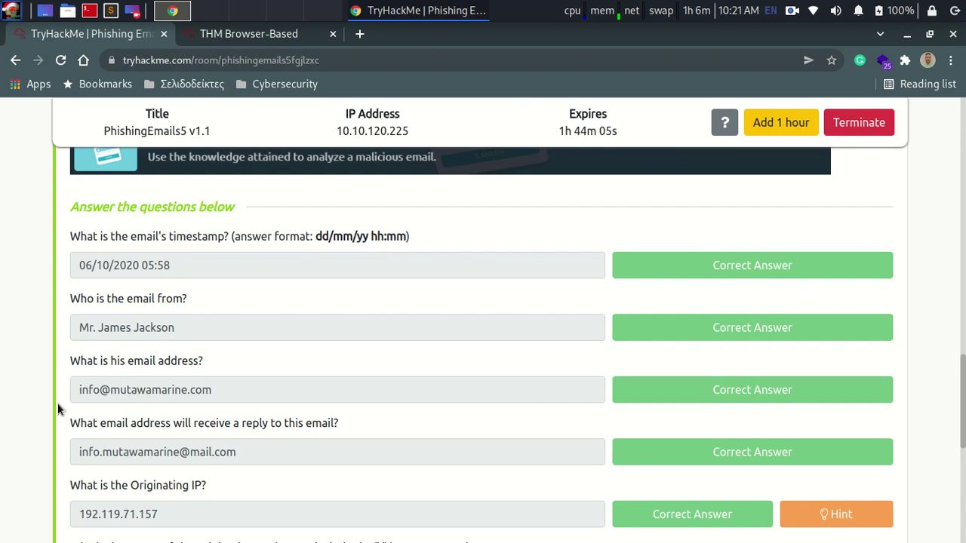
pyautogui.scroll(-1, 57, 411)
pyautogui.scroll(-1, 58, 416)
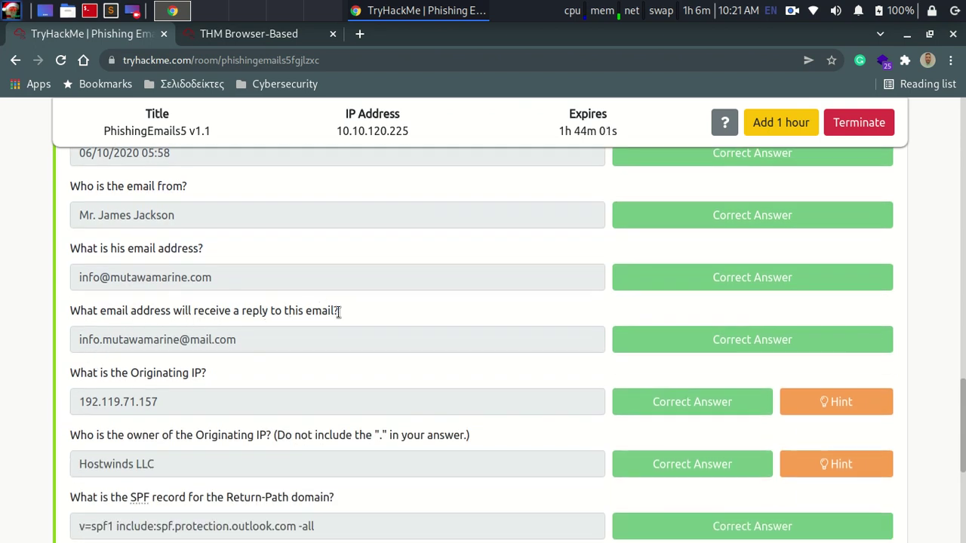
# Step: Scroll down the answered questions, then go back to the phishing email in Thunderbird
pyautogui.scroll(-1, 340, 321)
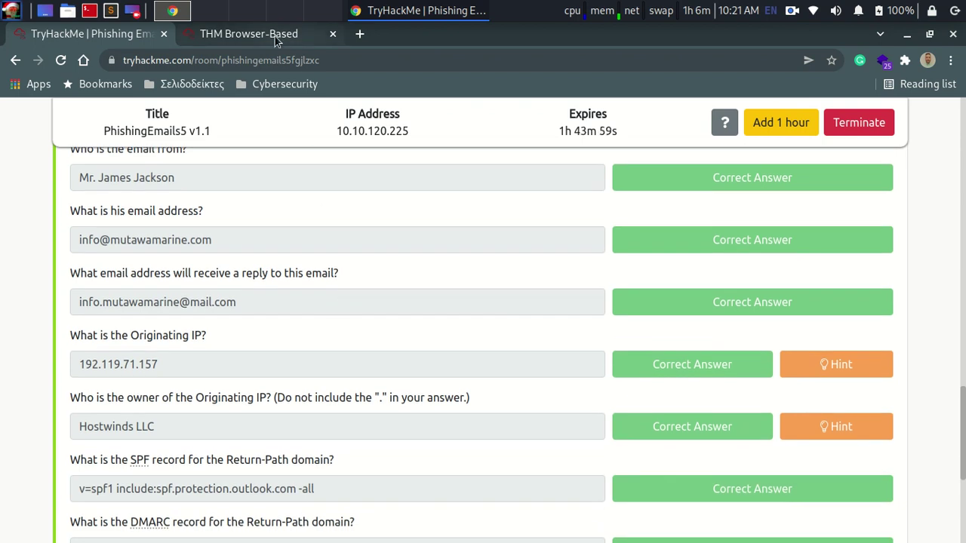
pyautogui.click(275, 37)
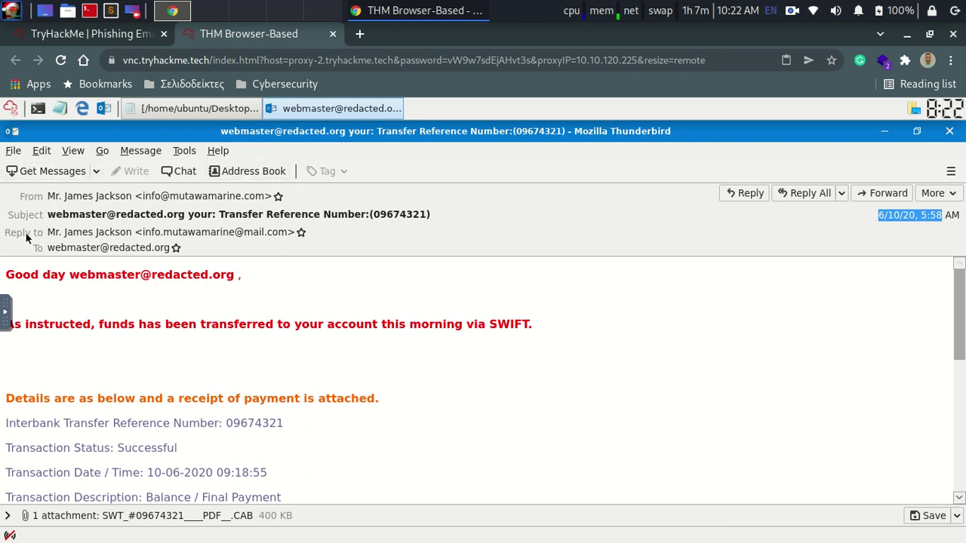
# Step: Select the email's Reply-to address and check it against the room's answer
pyautogui.click(47, 237)
pyautogui.click(120, 37)
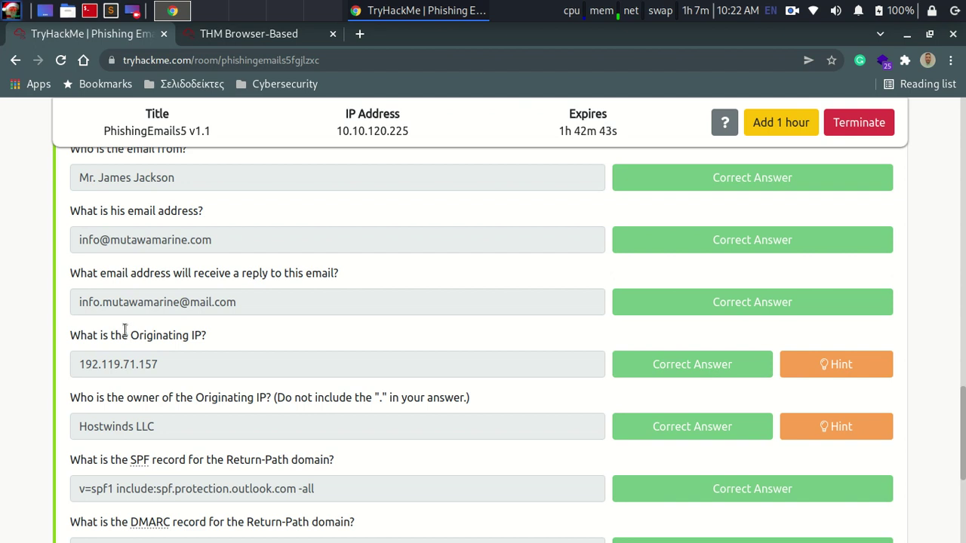
pyautogui.click(203, 35)
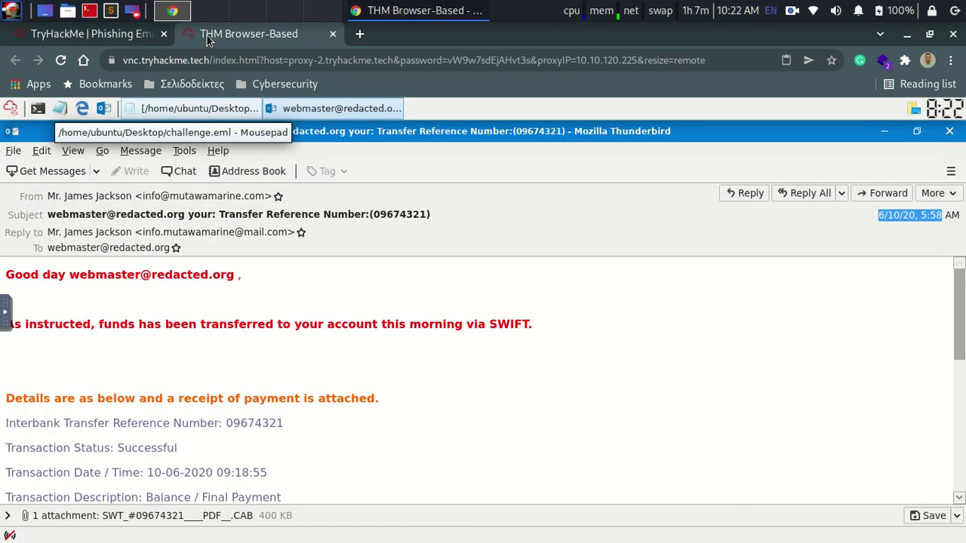
pyautogui.click(167, 234)
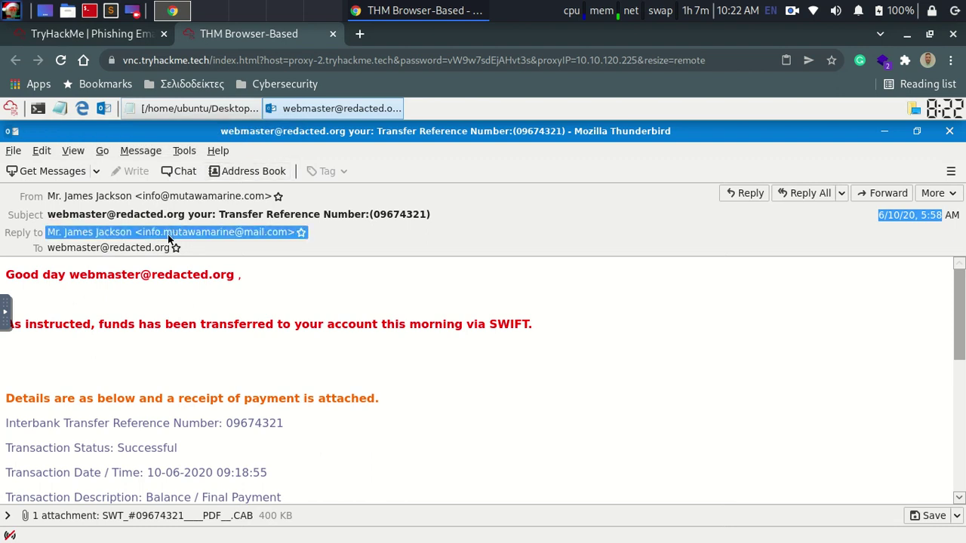
pyautogui.click(242, 245)
pyautogui.click(266, 236)
pyautogui.click(190, 214)
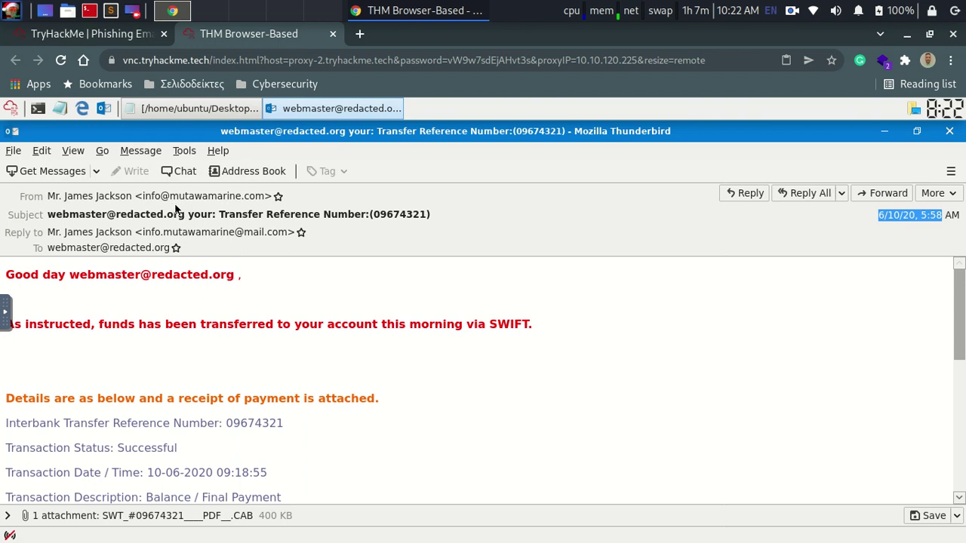
# Step: Compare the From and Reply-to header addresses, then return to the room's questions
pyautogui.click(227, 196)
pyautogui.click(165, 236)
pyautogui.click(165, 236)
pyautogui.click(226, 240)
pyautogui.click(248, 234)
pyautogui.click(260, 237)
pyautogui.click(272, 237)
pyautogui.click(273, 238)
pyautogui.click(164, 236)
pyautogui.click(165, 237)
pyautogui.click(164, 236)
pyautogui.click(165, 236)
pyautogui.click(165, 242)
pyautogui.click(175, 237)
pyautogui.click(175, 197)
pyautogui.click(114, 35)
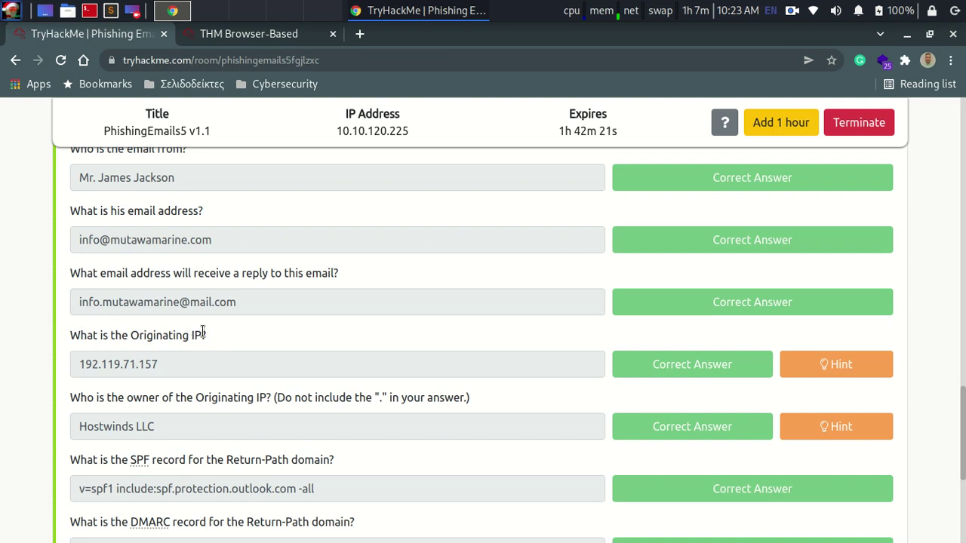
# Step: Read the Originating IP hint, then bring up challenge.eml's raw headers in Mousepad
pyautogui.click(818, 357)
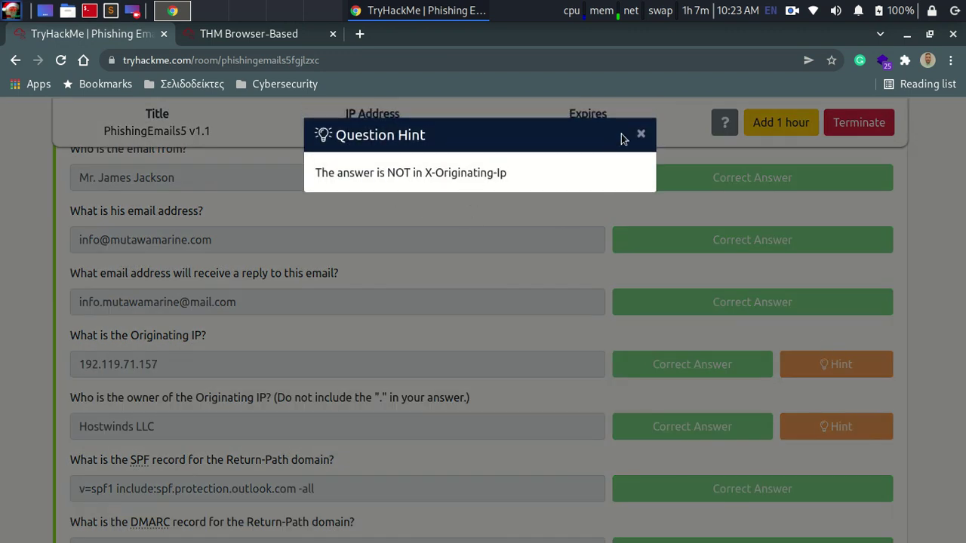
pyautogui.click(641, 134)
pyautogui.click(298, 34)
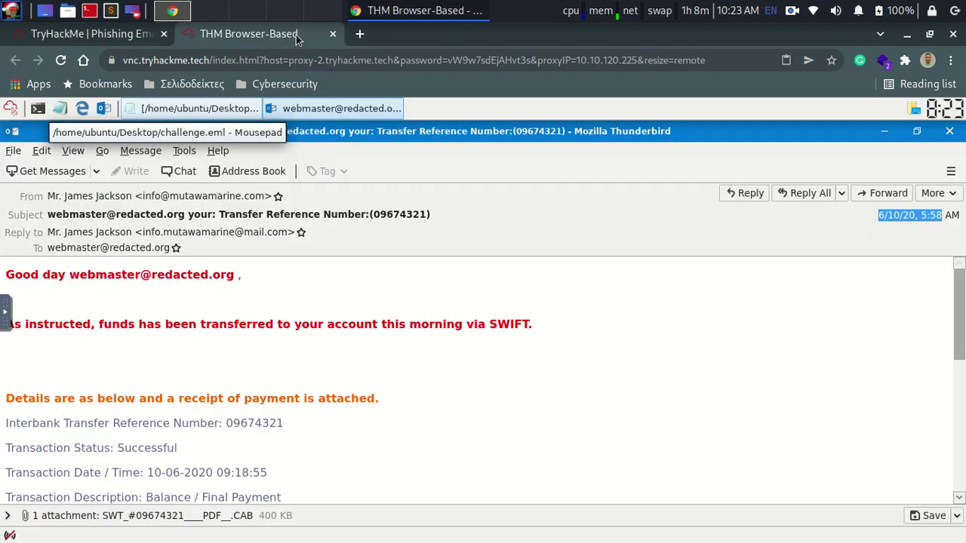
pyautogui.click(177, 110)
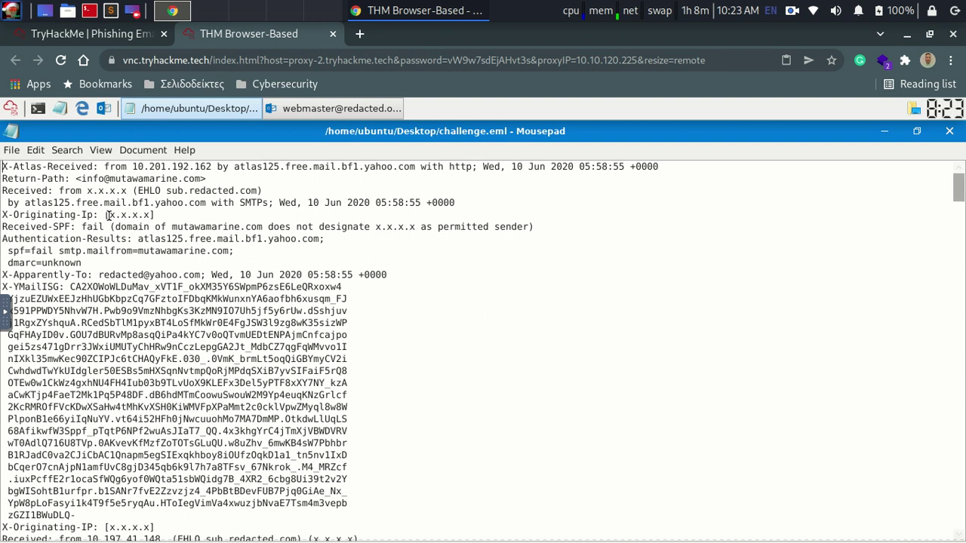
# Step: Inspect the masked X-Originating-Ip value in the headers, then return to the room's questions
pyautogui.moveTo(110, 215); pyautogui.dragTo(152, 215)
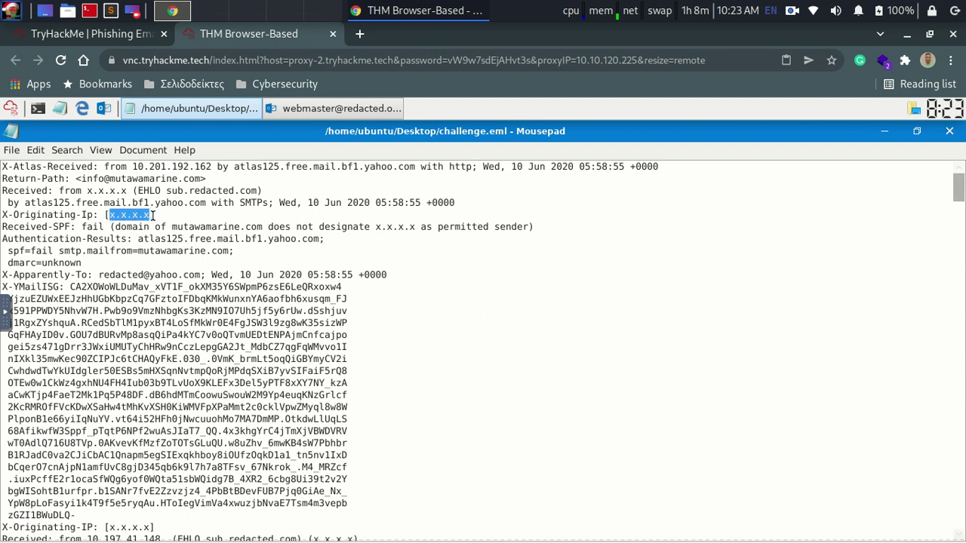
pyautogui.click(212, 239)
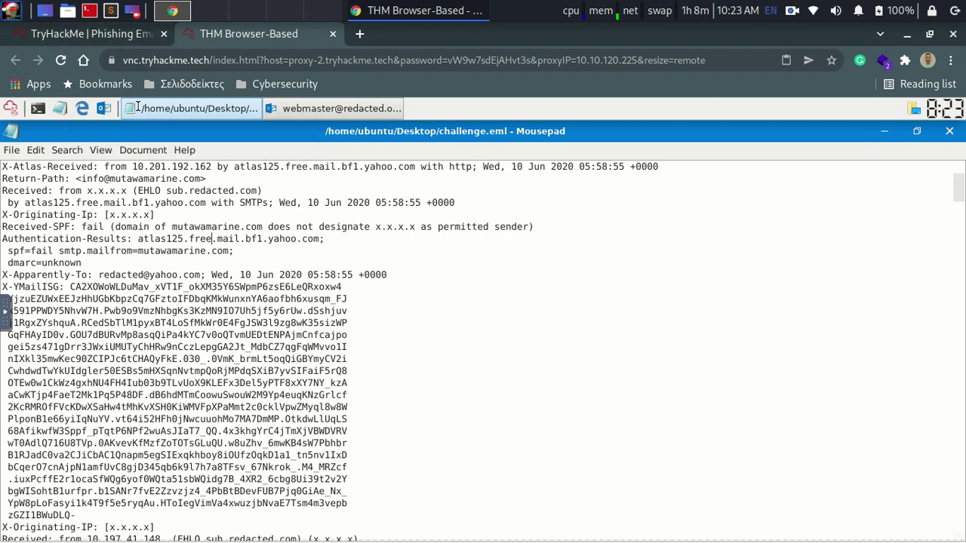
pyautogui.click(104, 36)
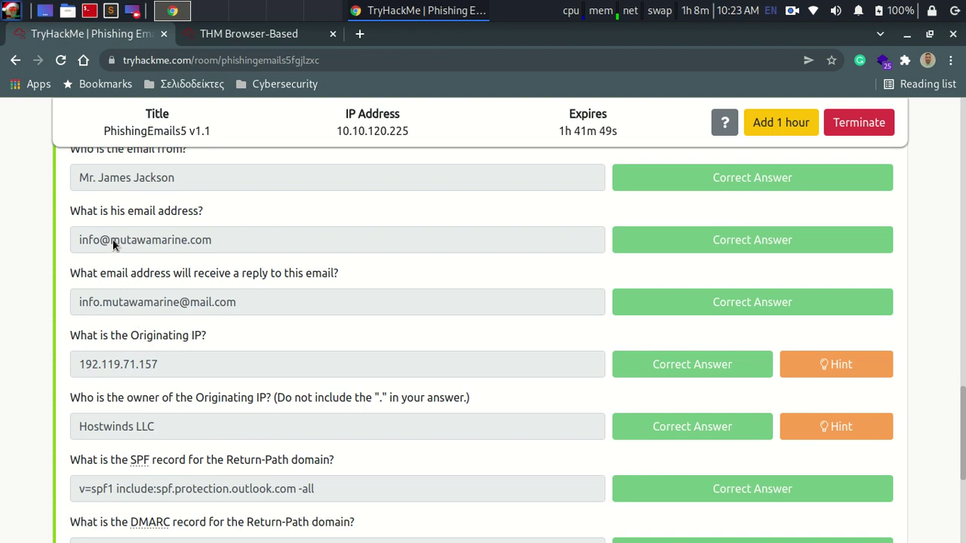
# Step: Copy the sender domain mutawamarine.com from the room's answer for searching in Mousepad
pyautogui.moveTo(173, 241); pyautogui.dragTo(212, 240)
pyautogui.rightClick(205, 244)
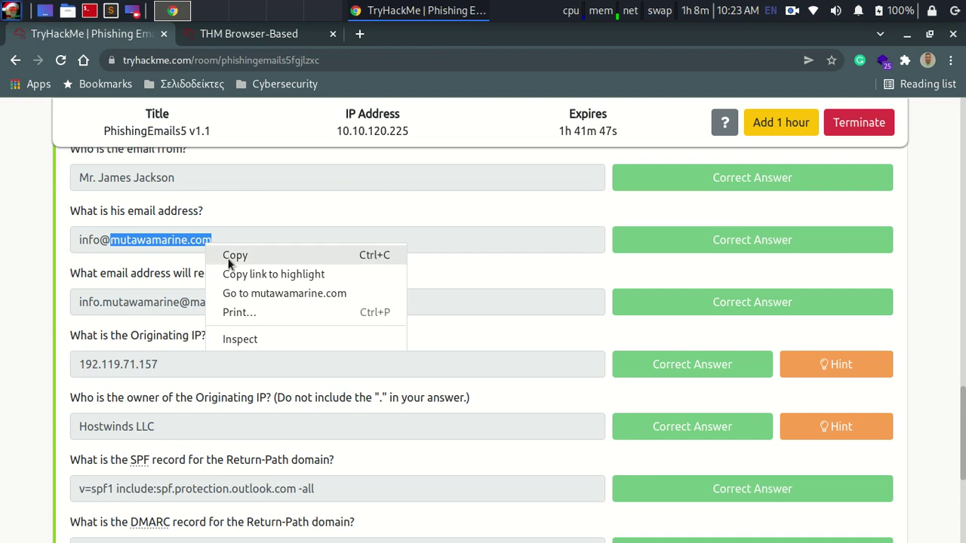
pyautogui.click(229, 257)
pyautogui.click(237, 38)
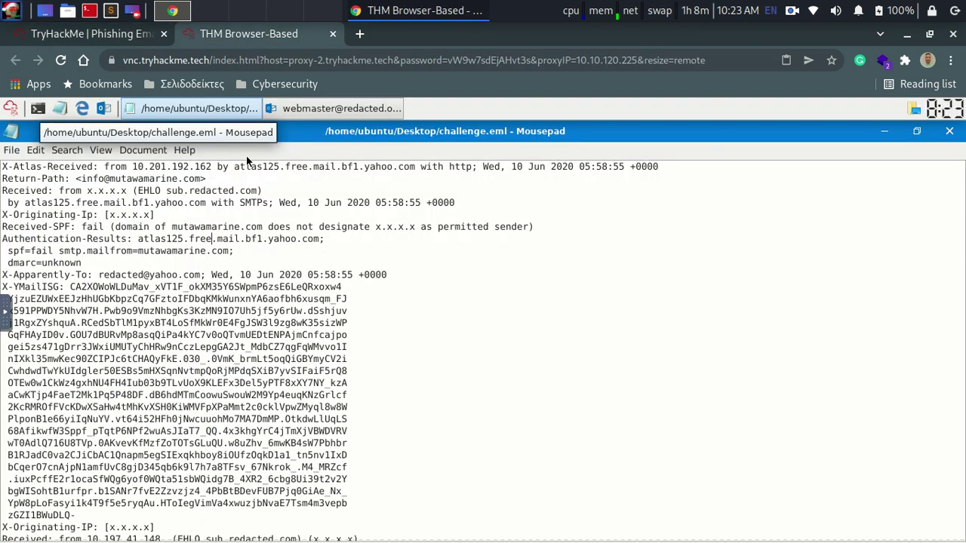
pyautogui.click(69, 149)
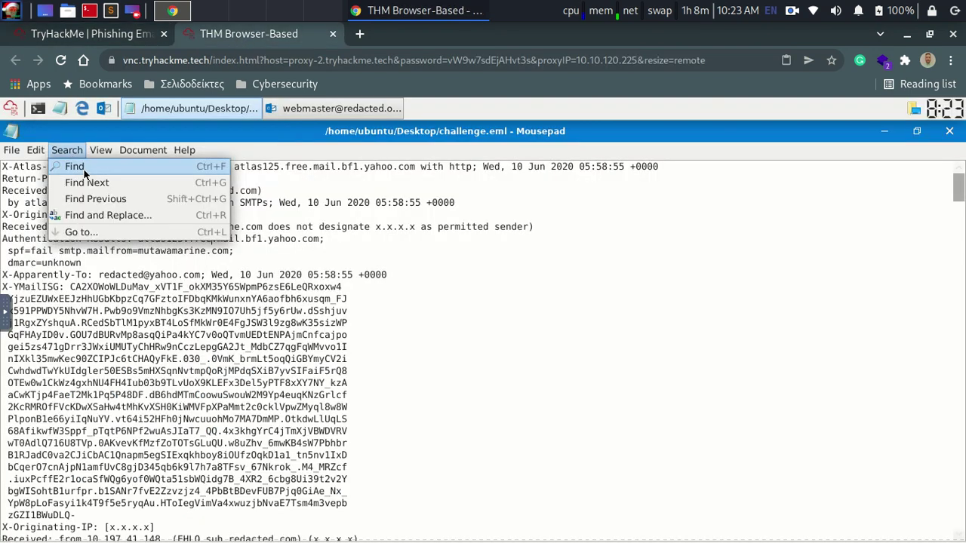
# Step: Search the headers for mutawamarine.com and select the originating IP 192.119.71.157 on its Received line
pyautogui.click(87, 168)
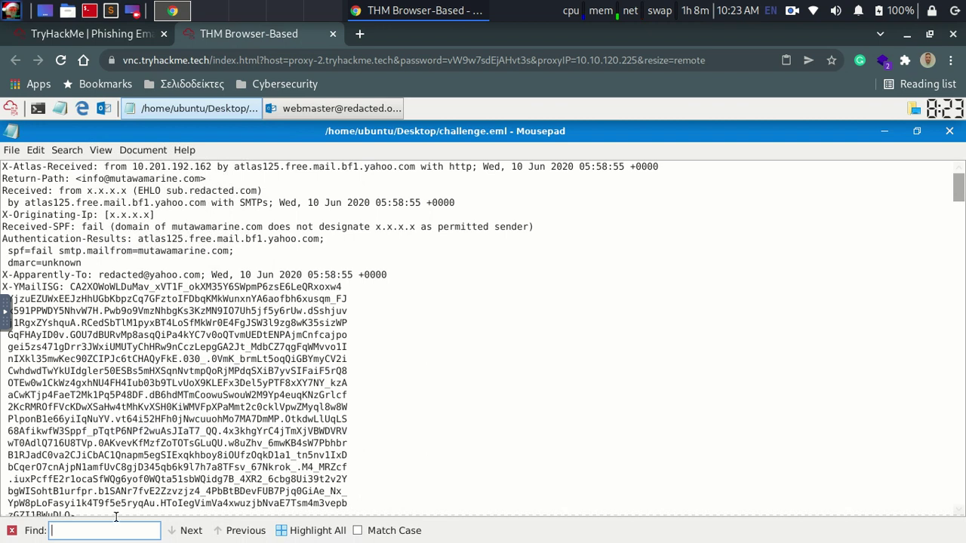
pyautogui.hotkey('ctrl', 'v')
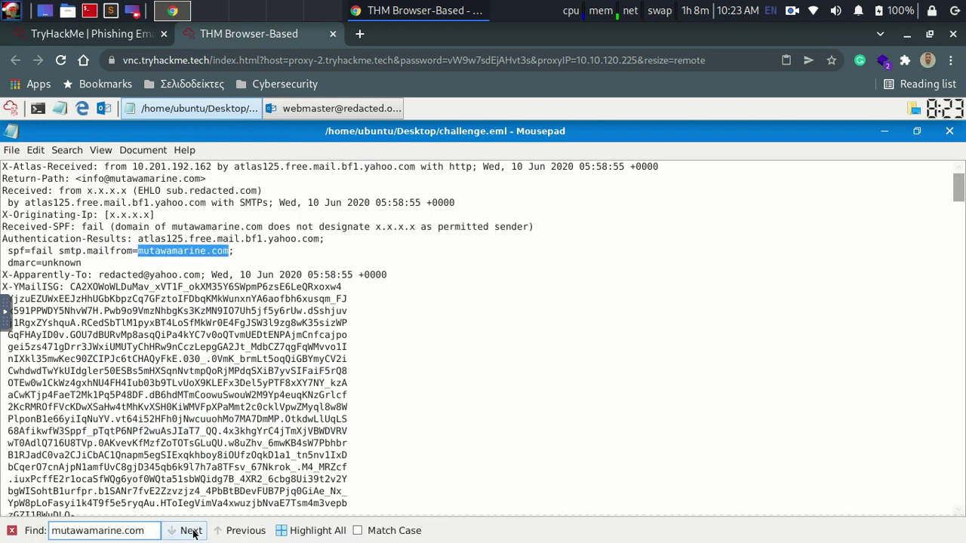
pyautogui.click(191, 530)
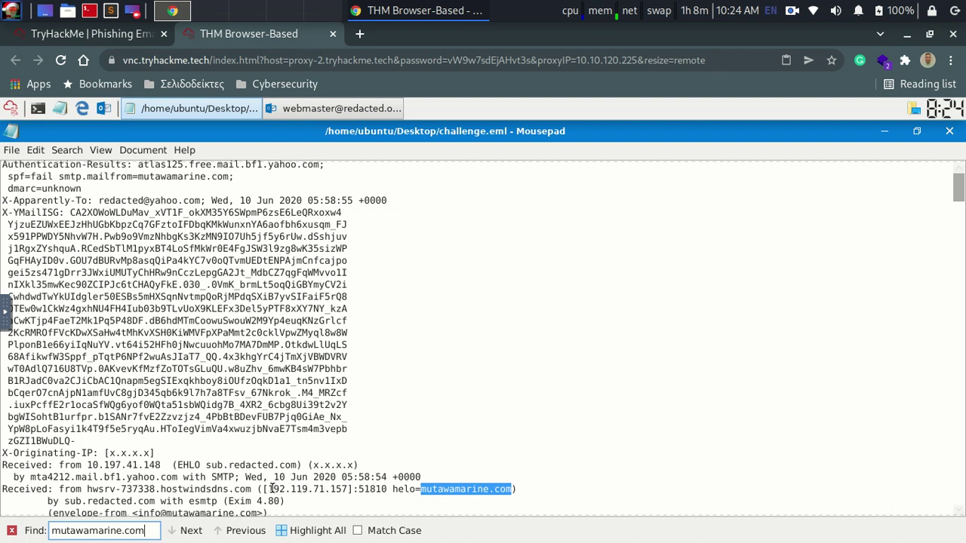
pyautogui.moveTo(268, 491); pyautogui.dragTo(348, 491)
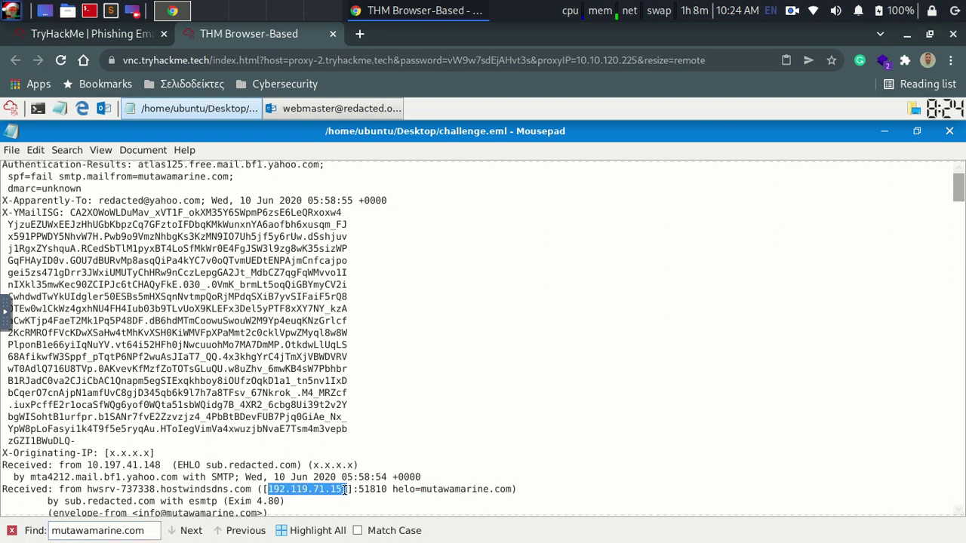
pyautogui.click(117, 36)
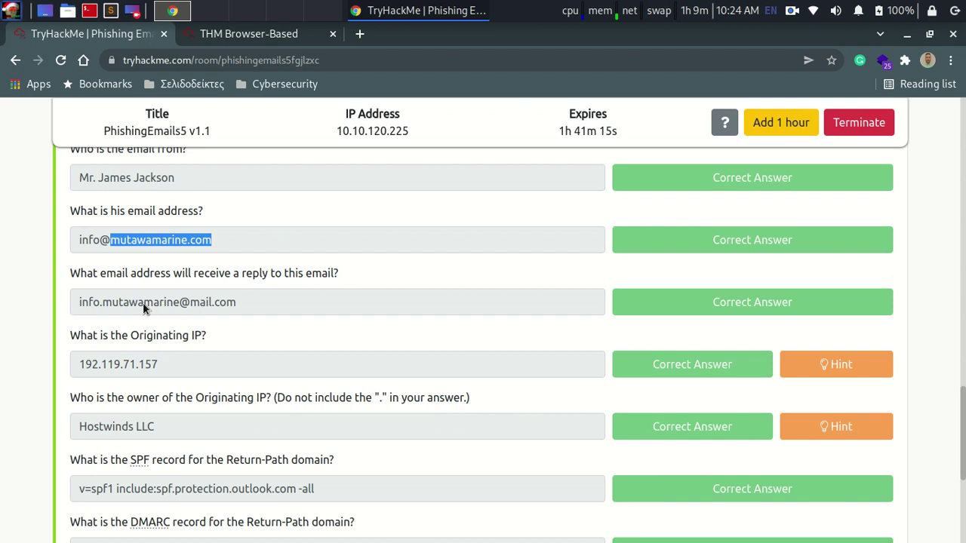
# Step: Copy the mutawamarine.com helo domain from the Received header in Mousepad
pyautogui.click(185, 262)
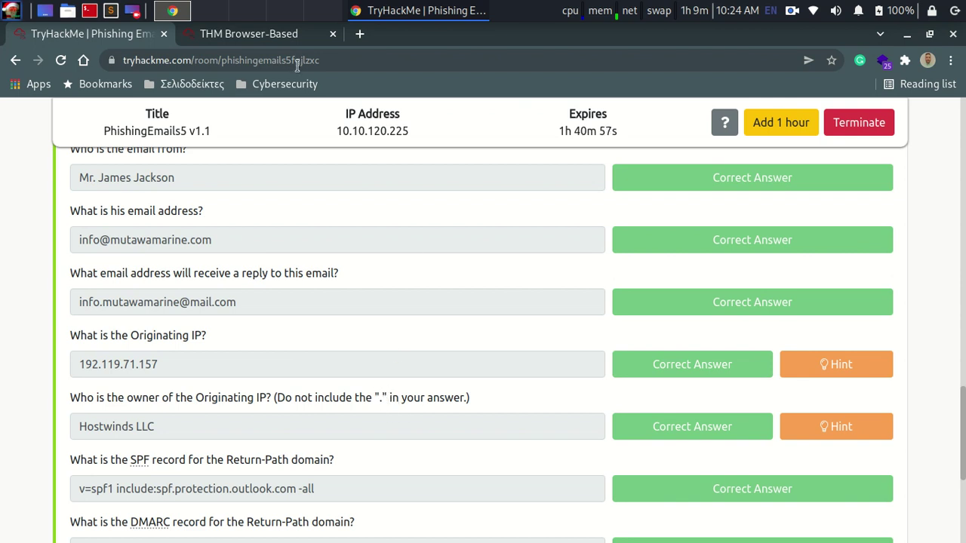
pyautogui.click(268, 36)
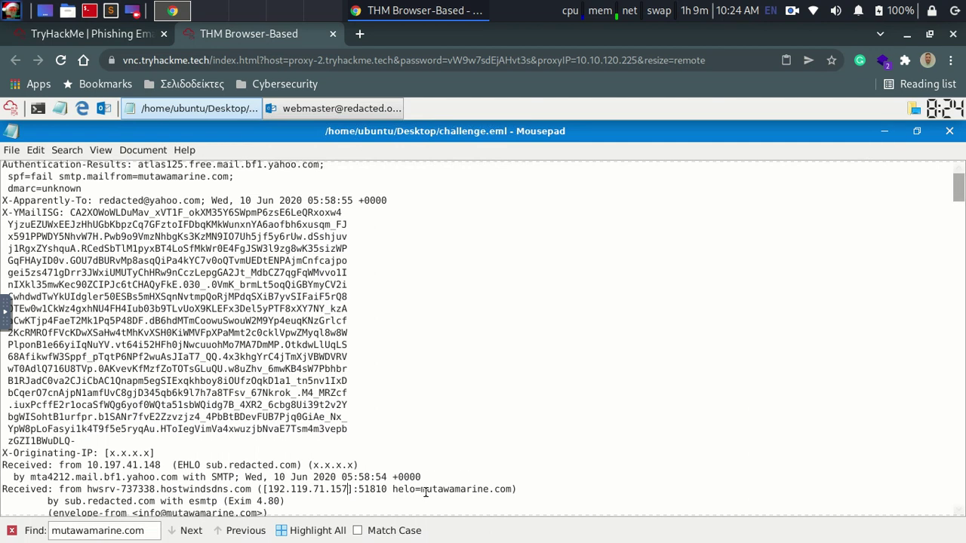
pyautogui.moveTo(422, 492); pyautogui.dragTo(507, 488)
pyautogui.rightClick(504, 487)
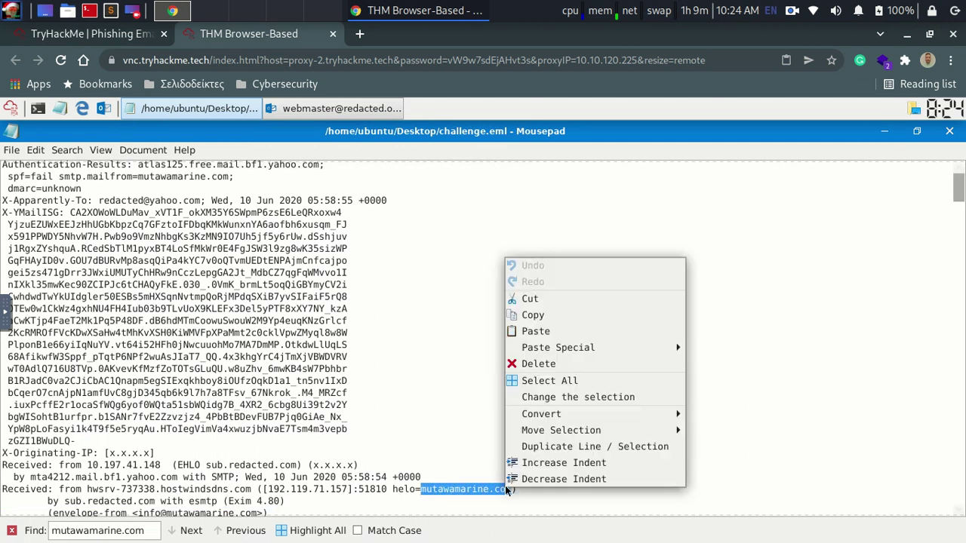
pyautogui.click(543, 316)
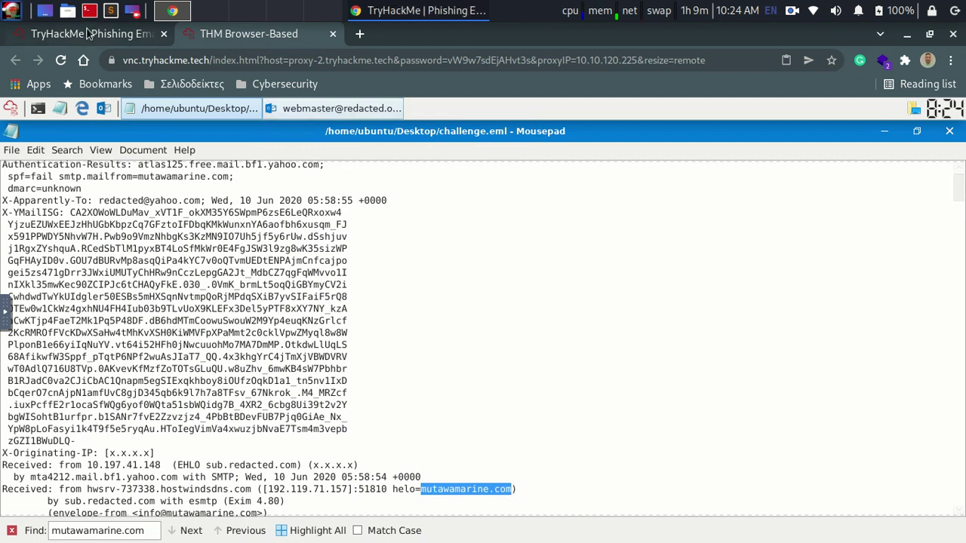
# Step: Copy the originating IP 192.119.71.157 from the room and open a terminal on the remote desktop
pyautogui.click(85, 32)
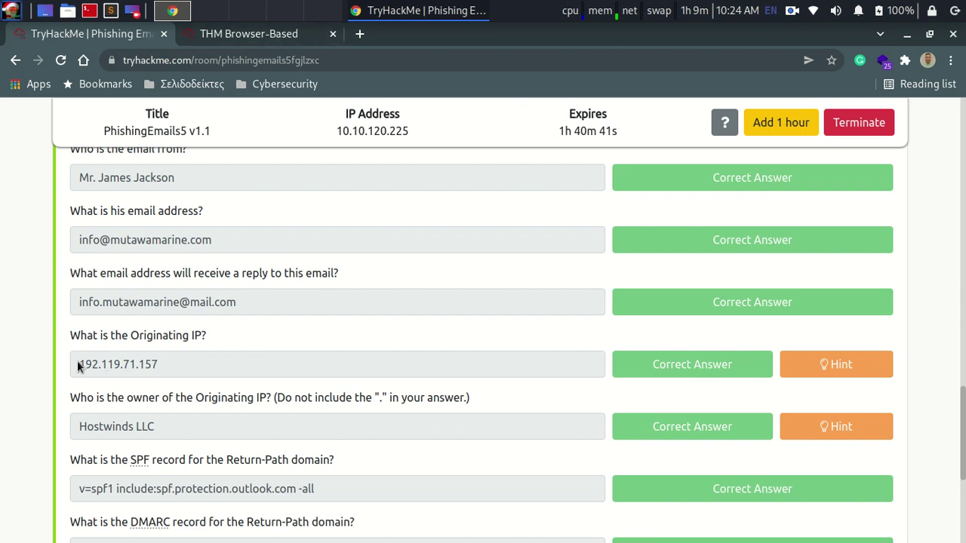
pyautogui.moveTo(77, 366); pyautogui.dragTo(148, 366)
pyautogui.rightClick(153, 366)
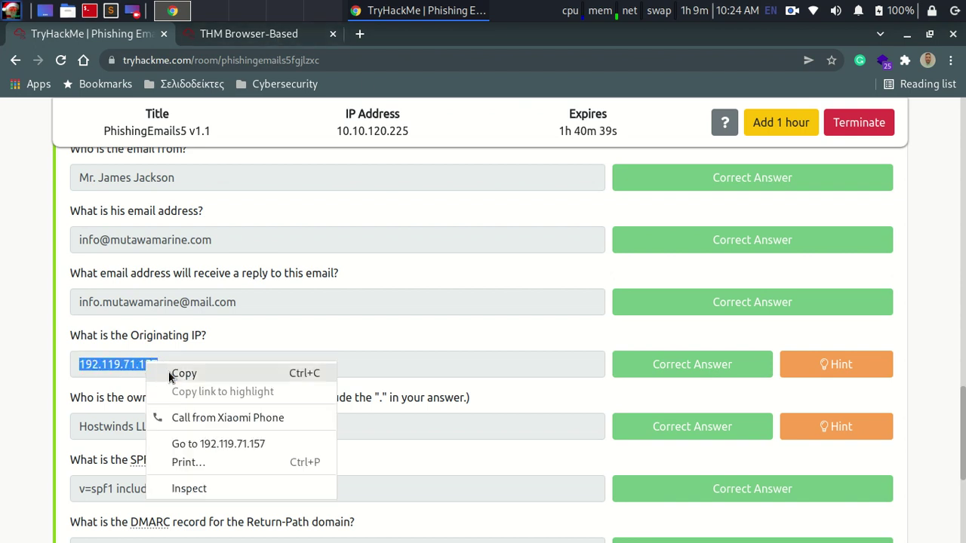
pyautogui.click(169, 372)
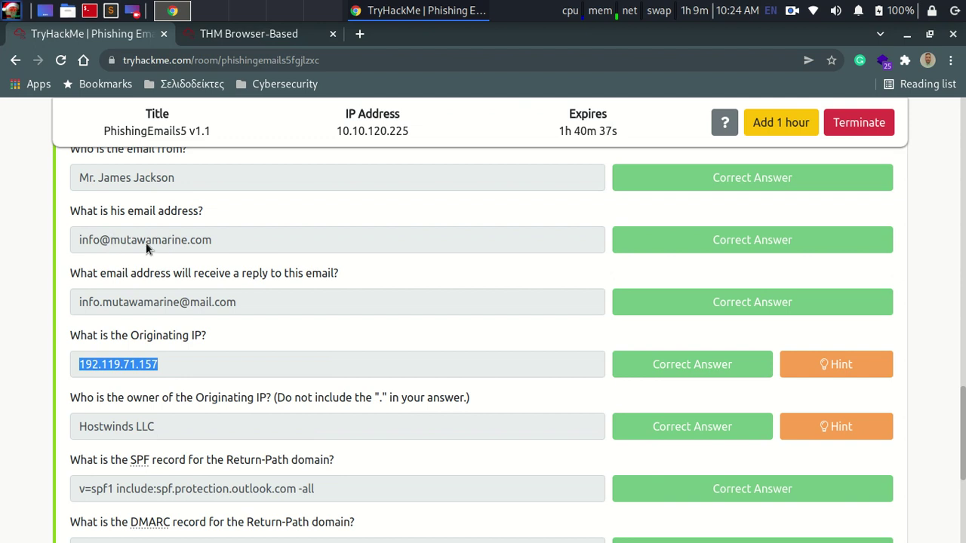
pyautogui.click(246, 34)
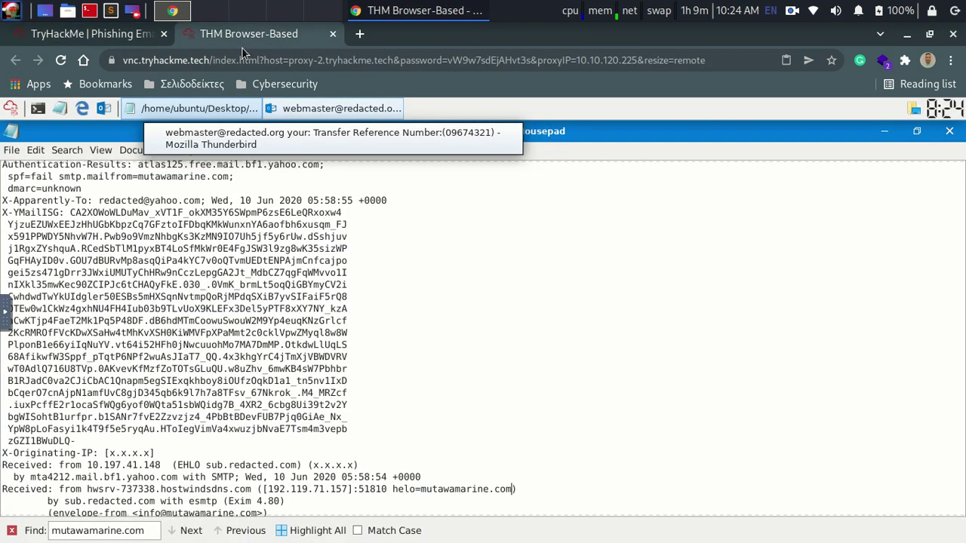
pyautogui.click(42, 112)
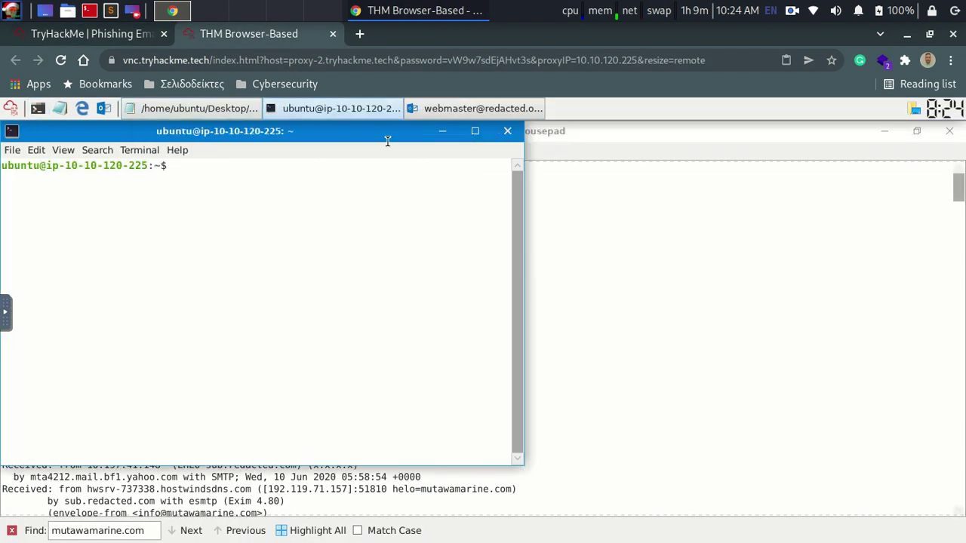
pyautogui.moveTo(377, 128); pyautogui.dragTo(594, 164)
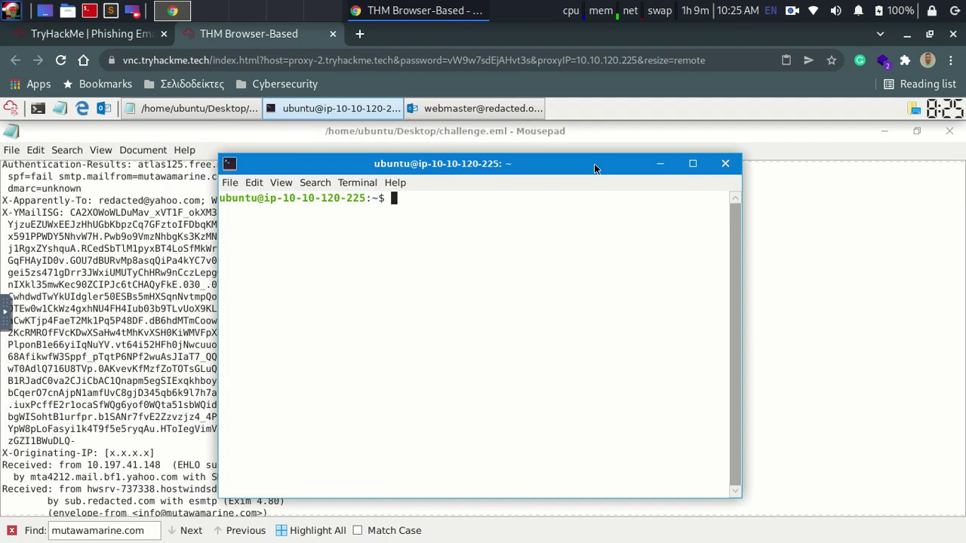
# Step: Run whois on 192.119.71.157 in the terminal, then minimise the terminal window
pyautogui.write('whois')
pyautogui.hotkey('ctrl', 'shift', 'v')
pyautogui.press('Return')
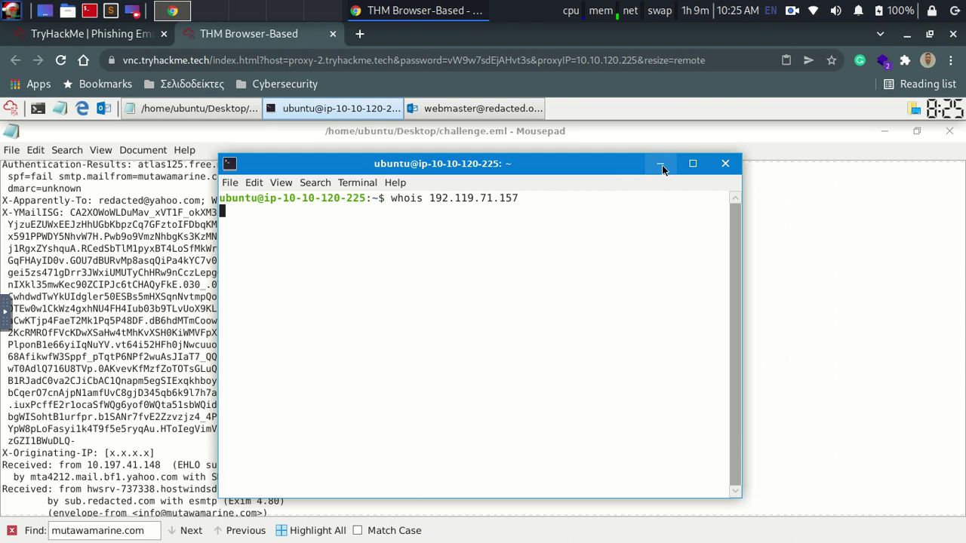
pyautogui.click(661, 164)
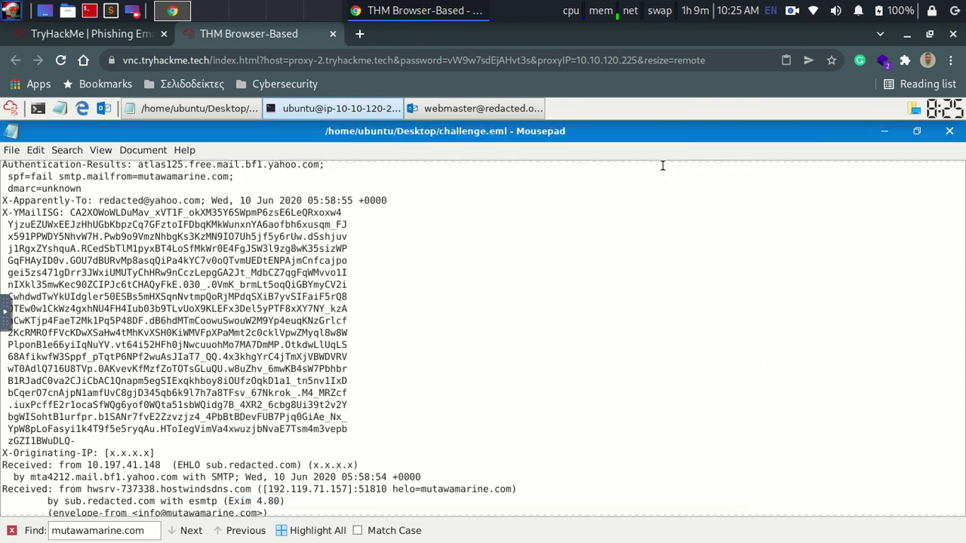
# Step: Open a root terminal, authenticate with the password, and run whois on the pasted IP
pyautogui.click(90, 11)
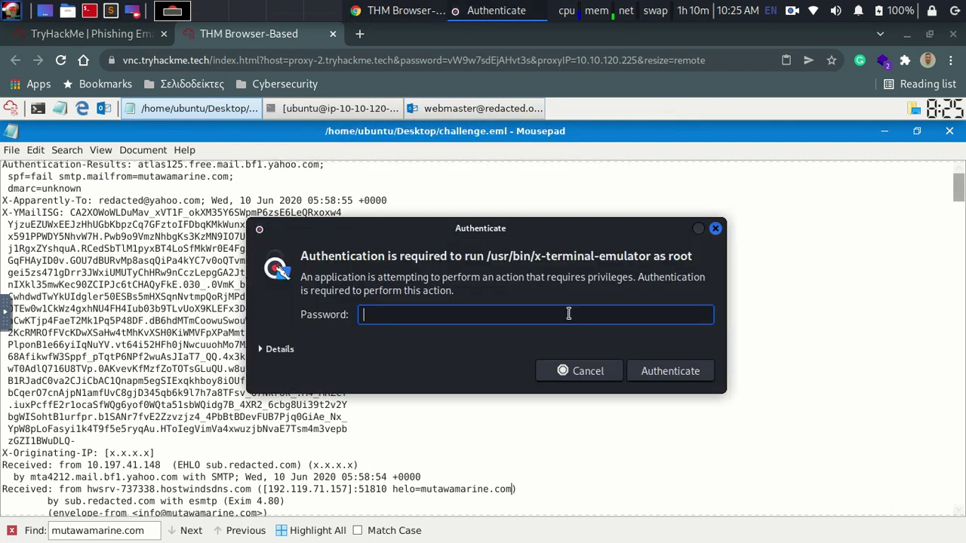
pyautogui.write('••••••••••')
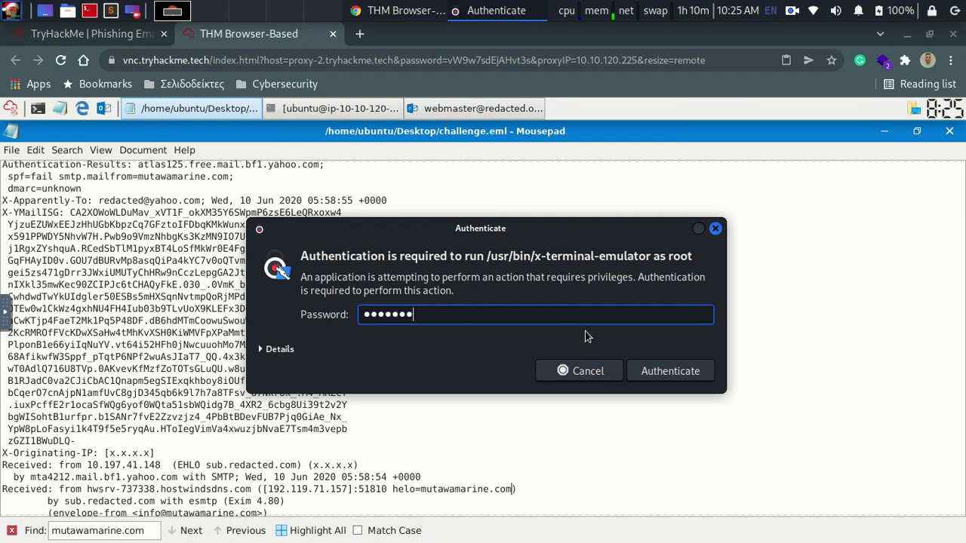
pyautogui.press('Return')
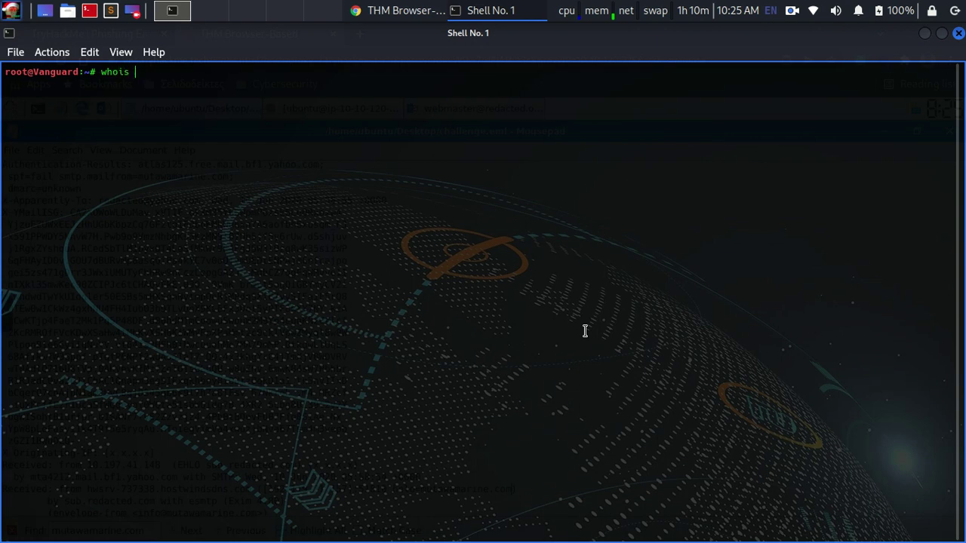
pyautogui.hotkey('ctrl', 'shift', 'v')
pyautogui.press('Return')
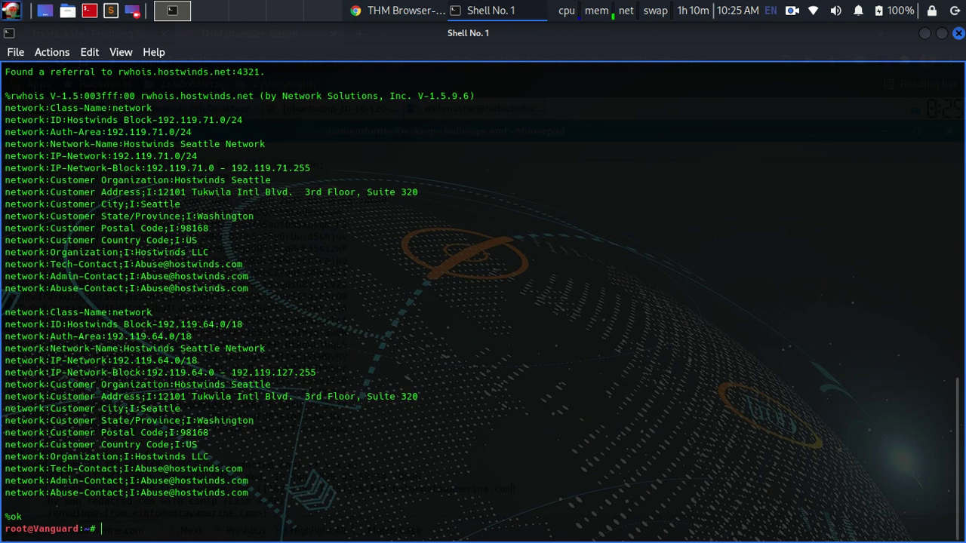
# Step: Copy the OrgName Hostwinds LLC from the whois output and bring the browser back
pyautogui.moveTo(961, 387); pyautogui.dragTo(941, 114)
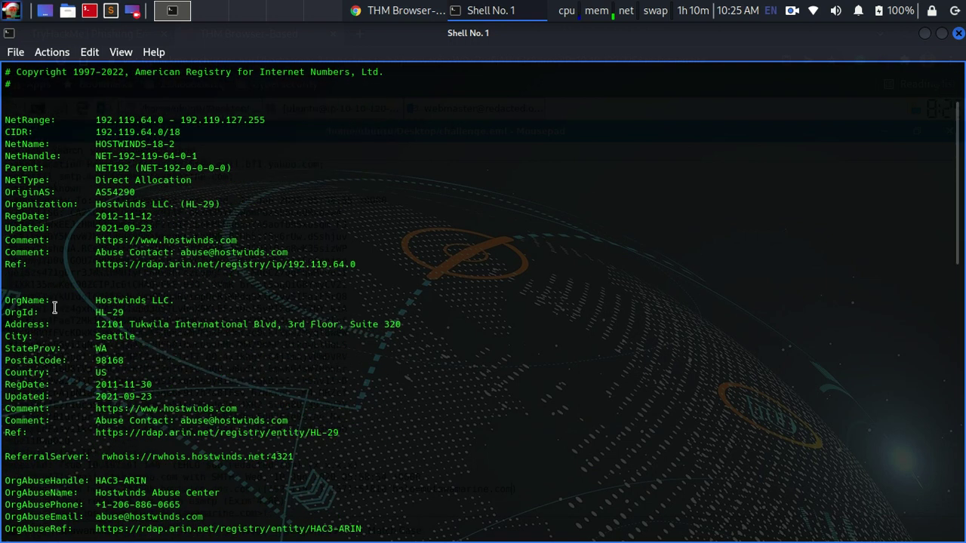
pyautogui.moveTo(95, 301); pyautogui.dragTo(173, 301)
pyautogui.rightClick(159, 301)
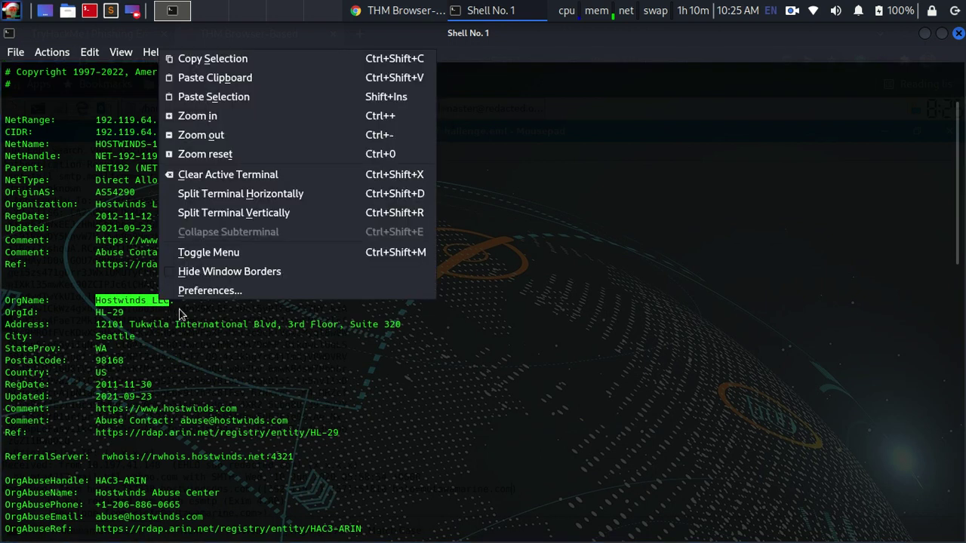
pyautogui.click(227, 60)
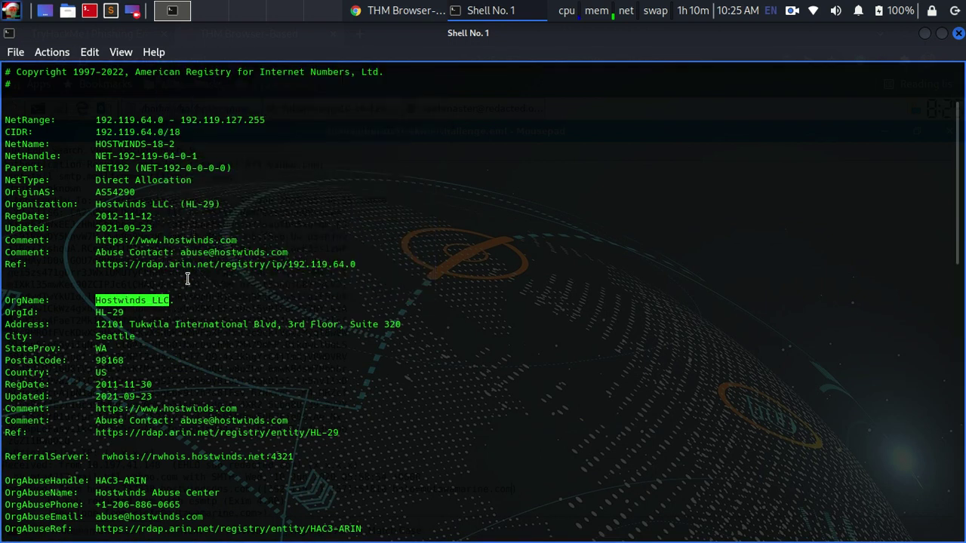
pyautogui.click(389, 8)
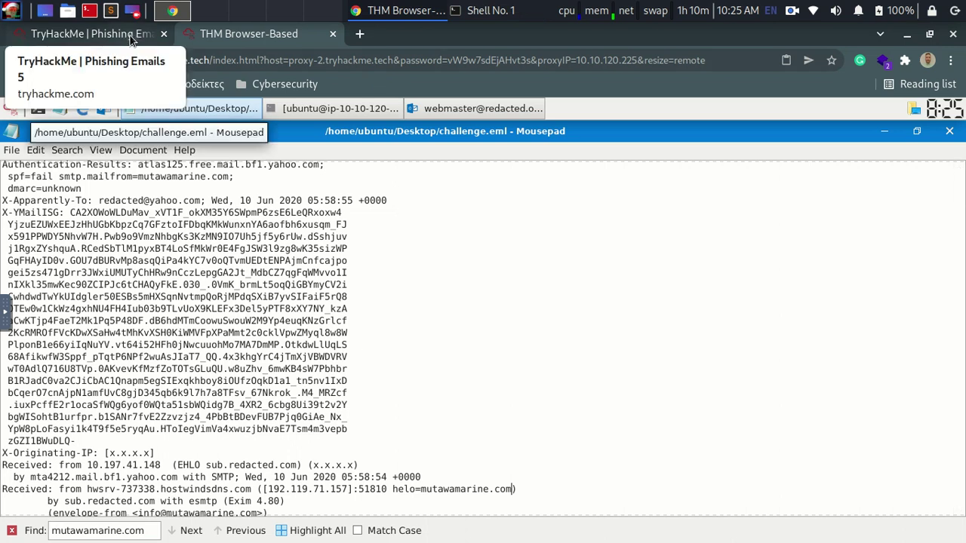
# Step: Return to the Phishing Emails 5 questions and scroll down past the DMARC and attachment answers
pyautogui.click(130, 40)
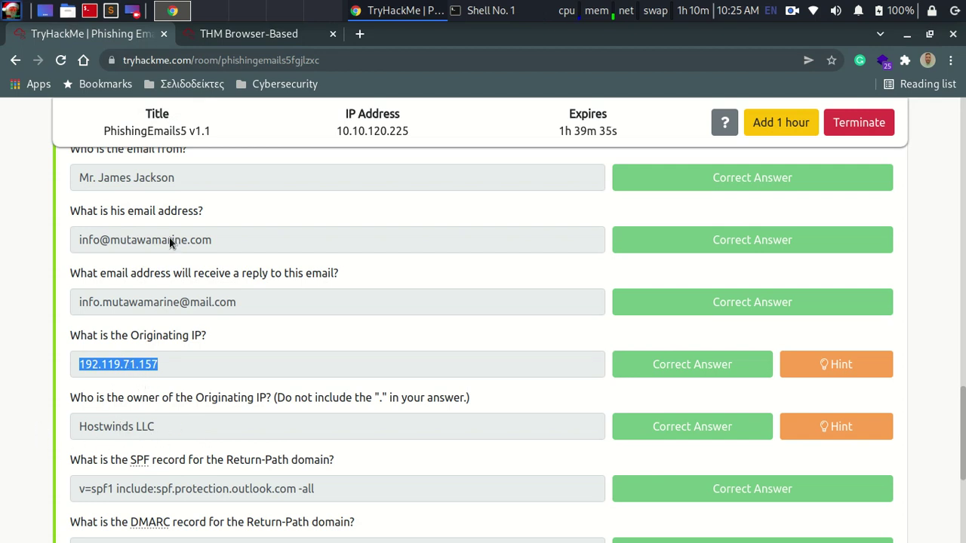
pyautogui.click(243, 394)
pyautogui.scroll(-3, 260, 372)
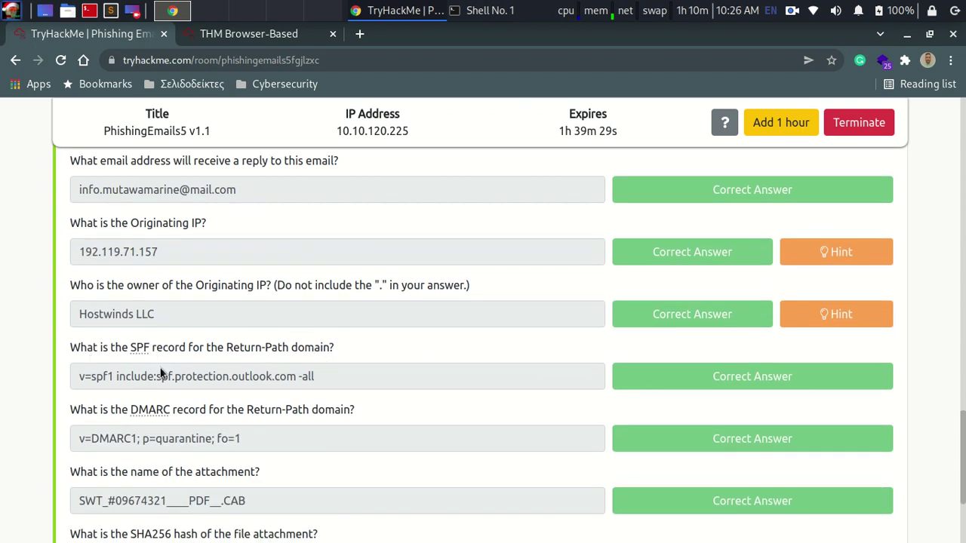
pyautogui.scroll(-2, 133, 350)
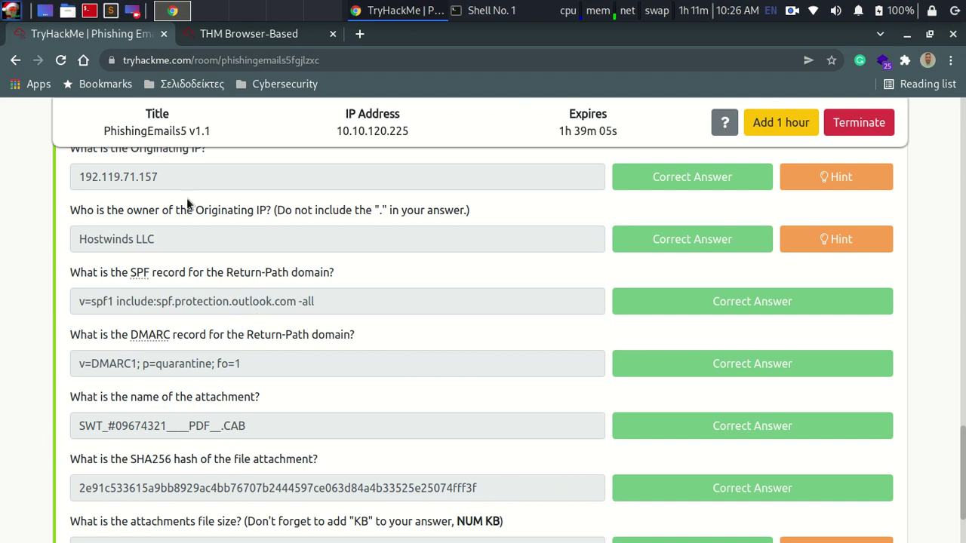
# Step: Open the phishing module in a new tab and enter the Phishing Emails 4 room
pyautogui.middleClick(15, 59)
pyautogui.click(259, 34)
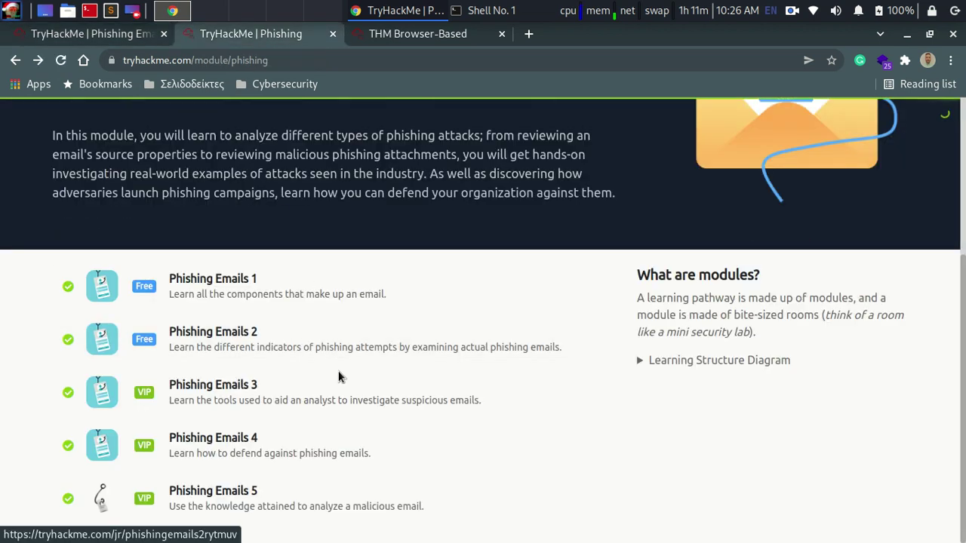
pyautogui.click(283, 453)
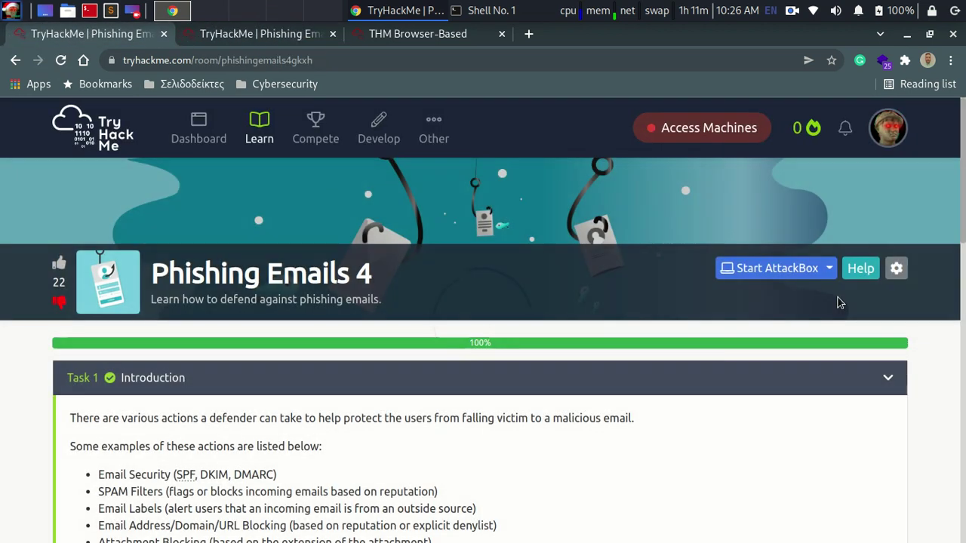
pyautogui.click(856, 384)
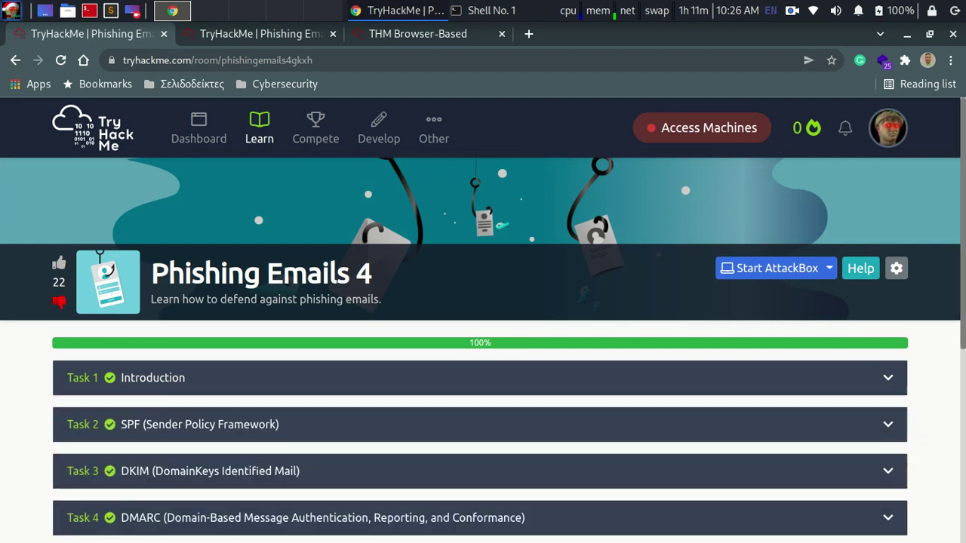
# Step: Expand Task 4 DMARC and follow its dmarcian.com link to the Domain Checker
pyautogui.scroll(-3, 856, 384)
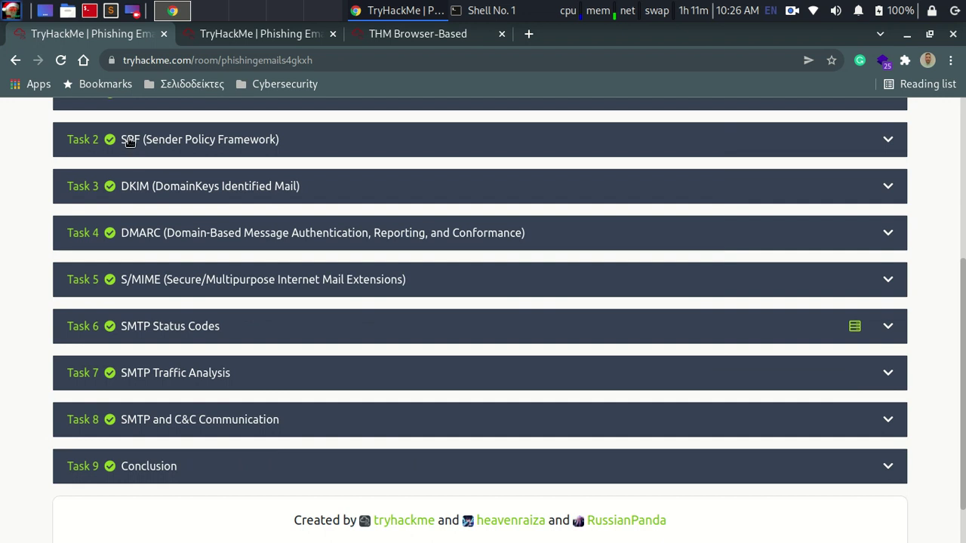
pyautogui.click(149, 236)
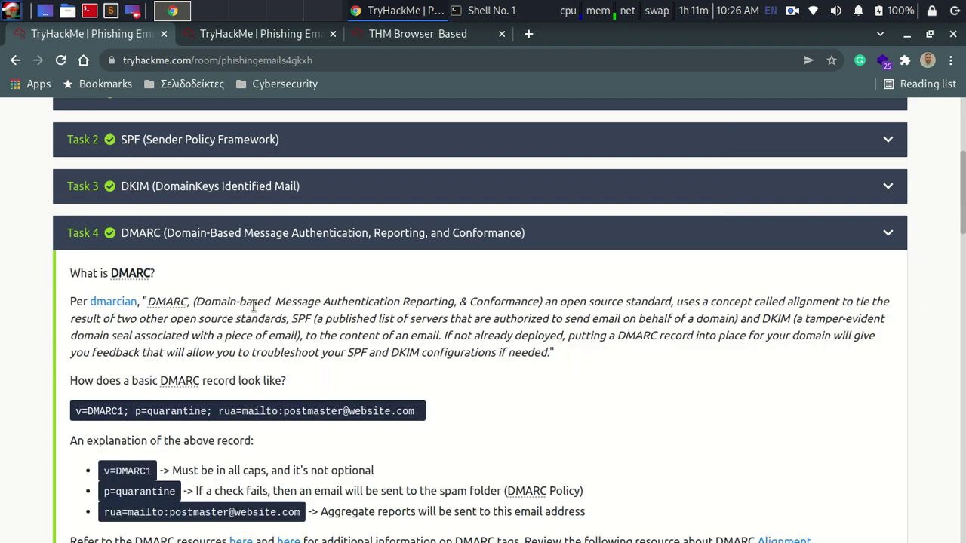
pyautogui.scroll(-5, 327, 244)
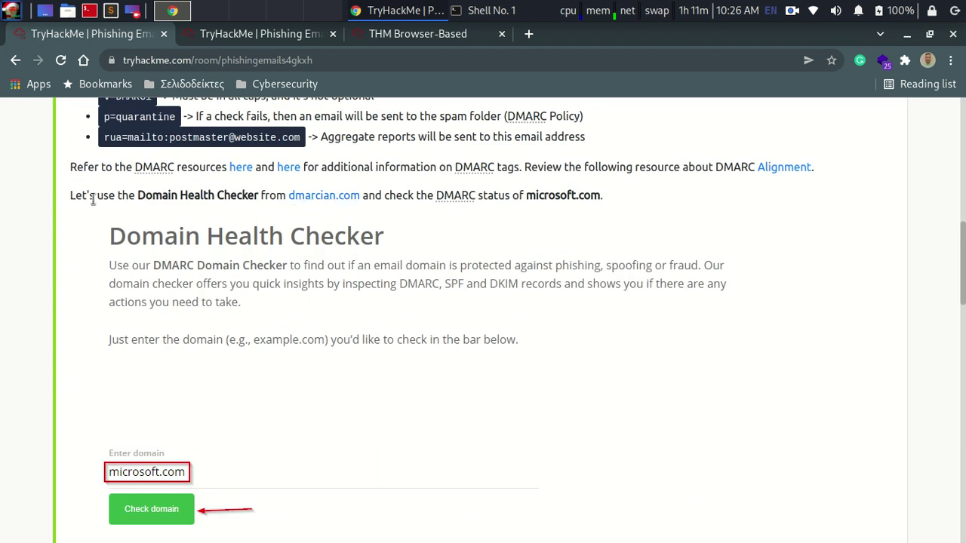
pyautogui.scroll(5, 243, 236)
pyautogui.scroll(-4, 183, 289)
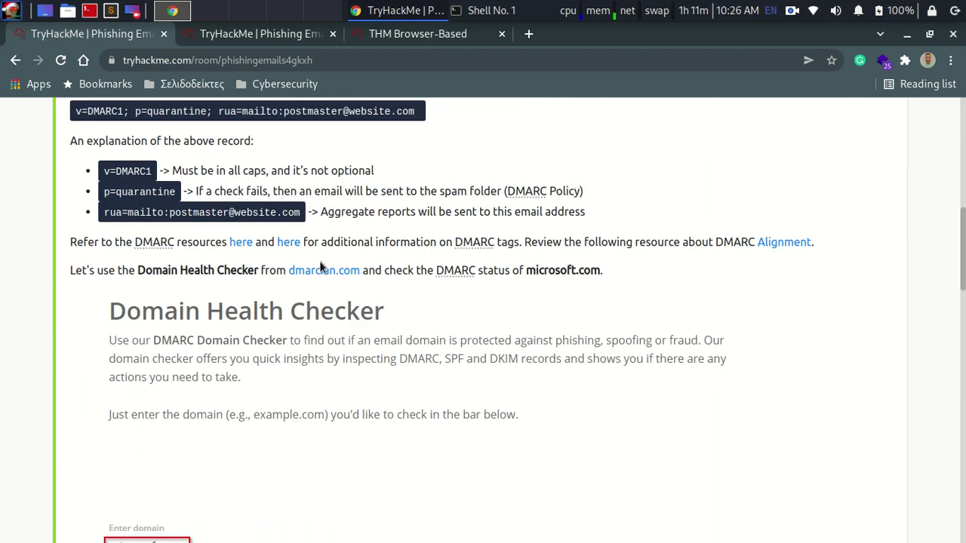
pyautogui.click(324, 272)
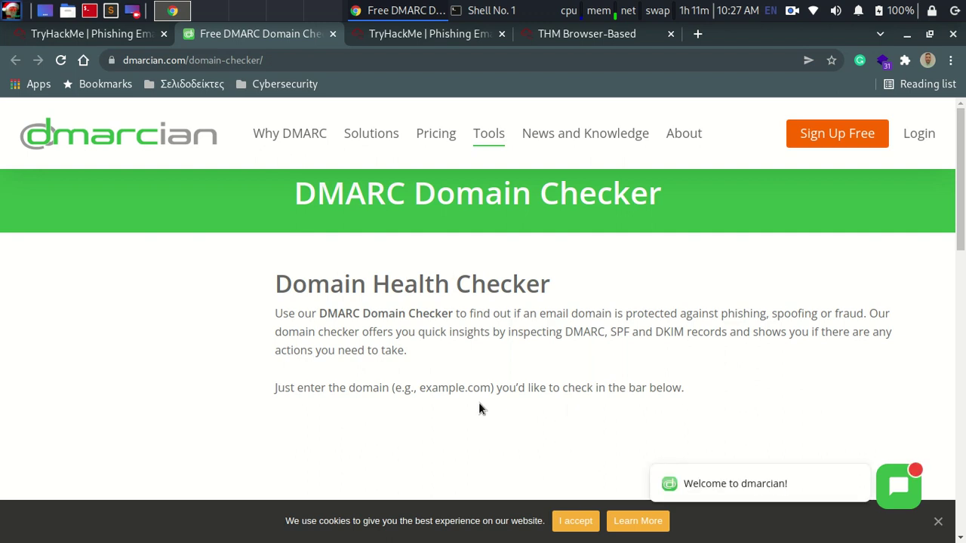
# Step: Copy the sender domain mutawamarine.com from the Phishing Emails 5 questions page
pyautogui.scroll(-5, 548, 416)
pyautogui.scroll(3, 548, 409)
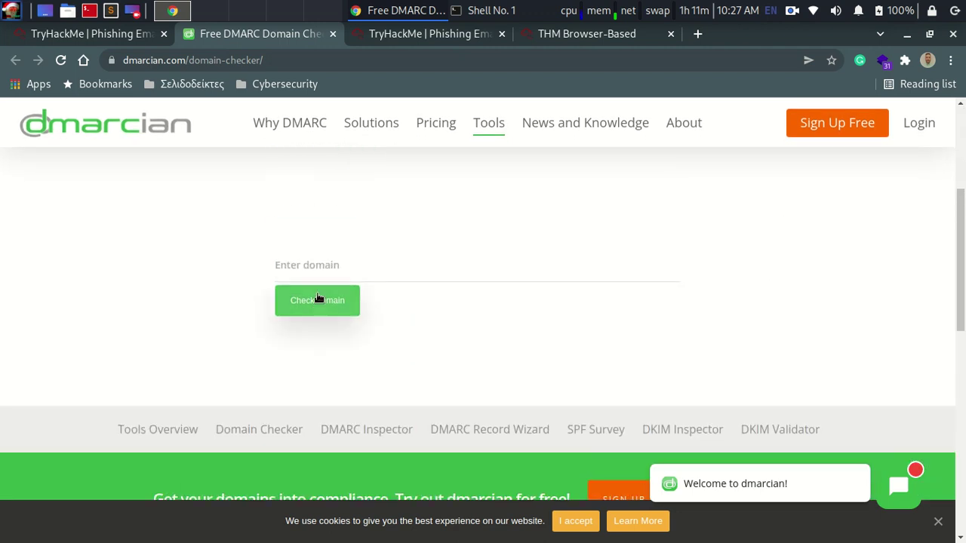
pyautogui.click(317, 267)
pyautogui.click(87, 33)
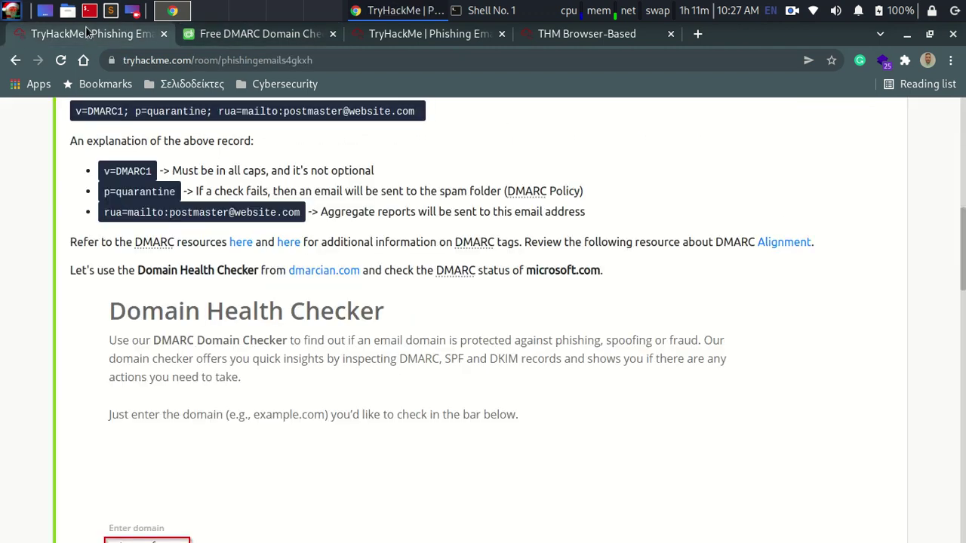
pyautogui.click(400, 10)
pyautogui.click(406, 9)
pyautogui.click(408, 34)
pyautogui.scroll(3, 166, 287)
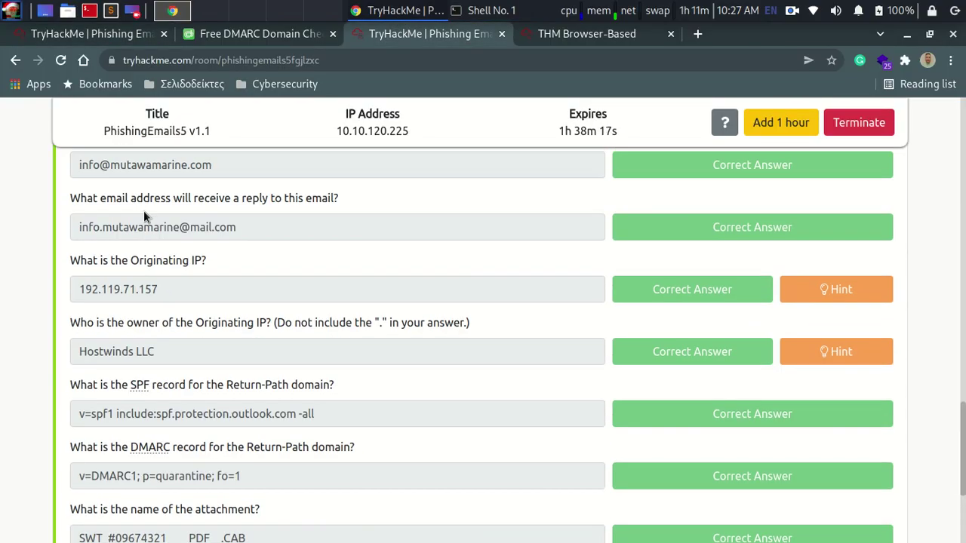
pyautogui.moveTo(110, 164); pyautogui.dragTo(210, 167)
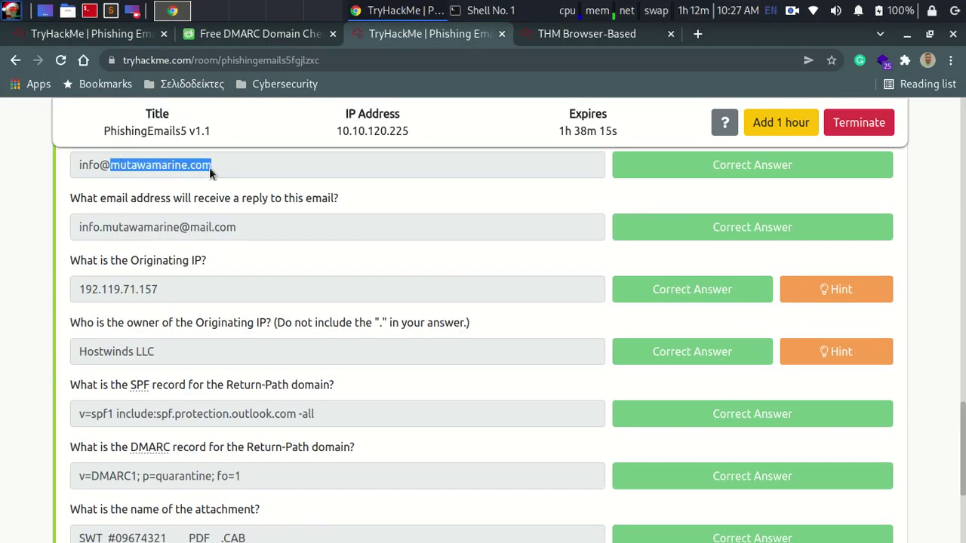
pyautogui.rightClick(198, 171)
pyautogui.click(226, 174)
# Step: Paste mutawamarine.com into dmarcian Domain Checker and run the check
pyautogui.click(261, 34)
pyautogui.hotkey('ctrl', 'v')
pyautogui.click(310, 306)
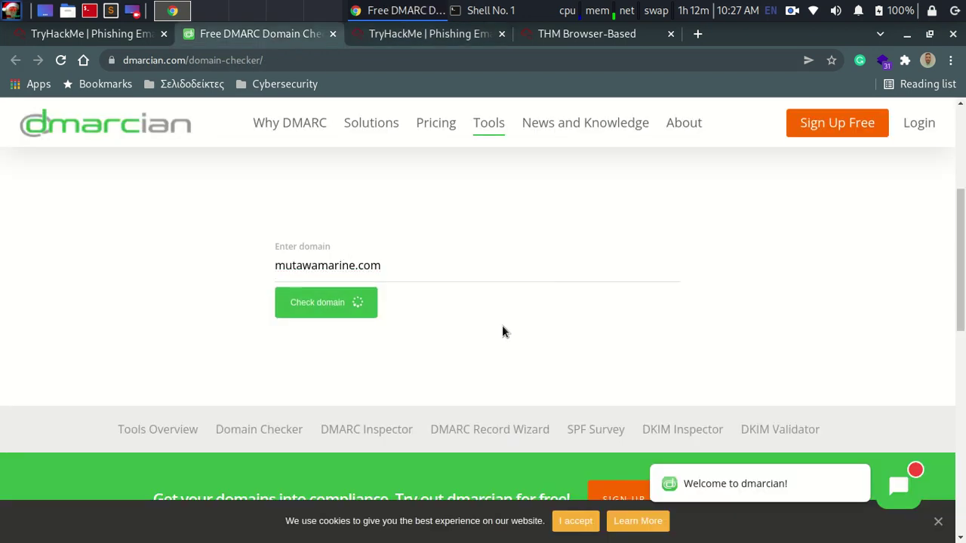
pyautogui.scroll(-3, 503, 326)
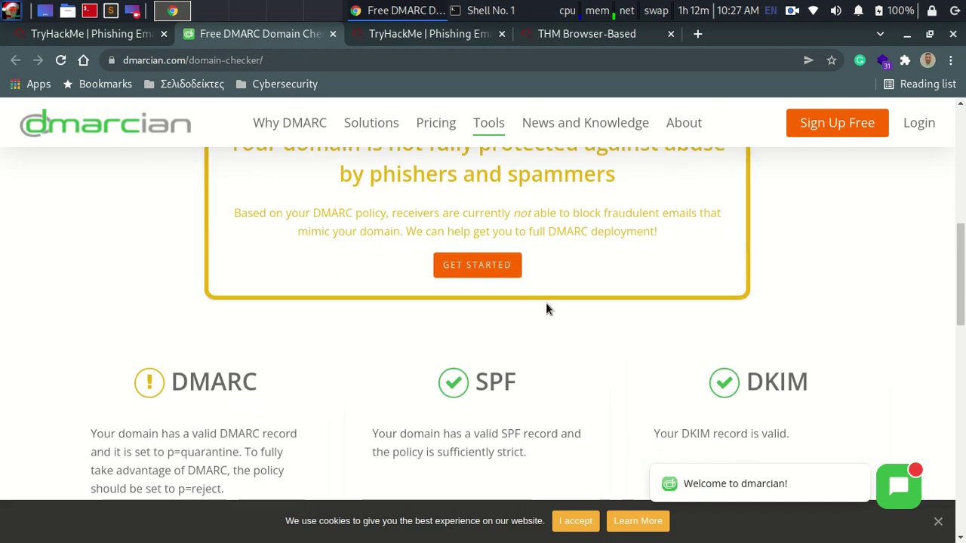
pyautogui.scroll(1, 513, 268)
pyautogui.scroll(-2, 495, 283)
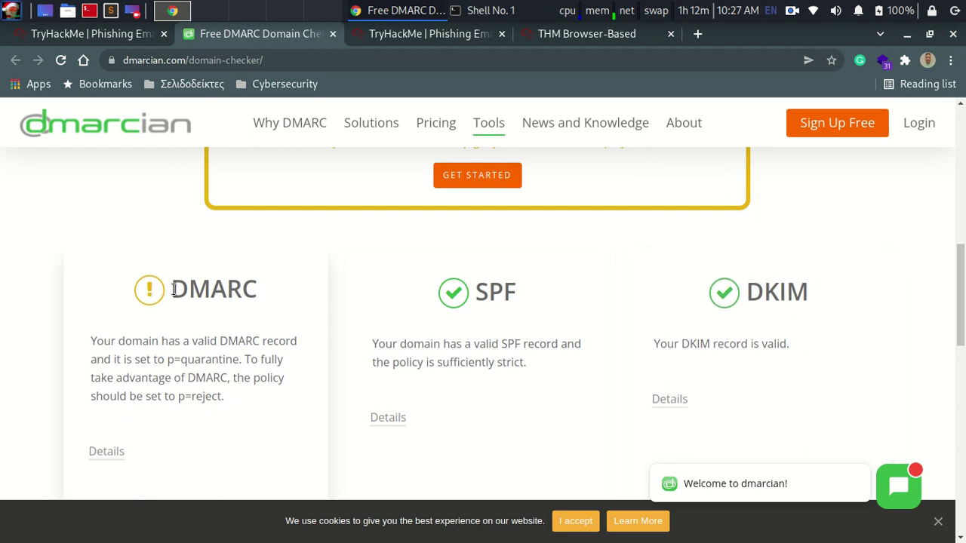
# Step: Review the DMARC check results and close the Phishing Emails 4 room tab
pyautogui.moveTo(177, 290); pyautogui.dragTo(274, 291)
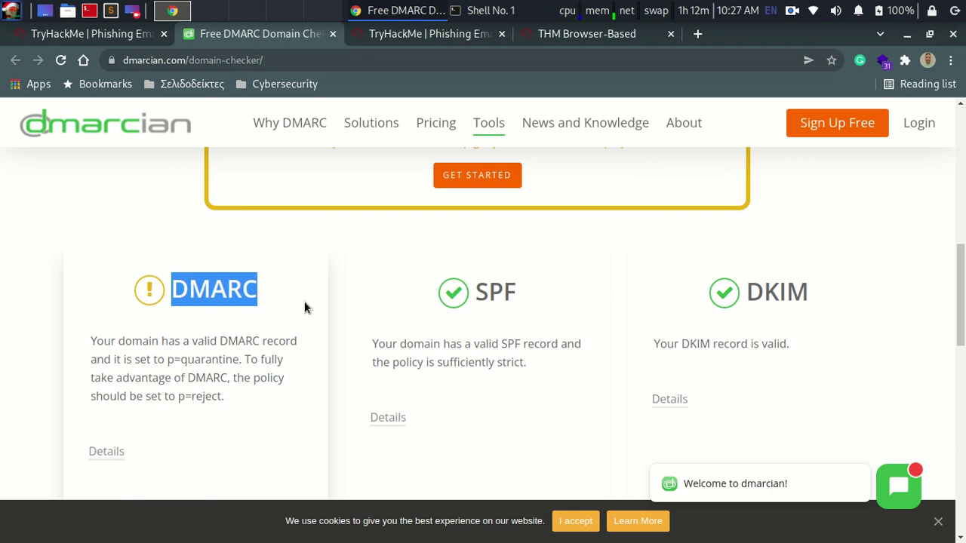
pyautogui.click(224, 288)
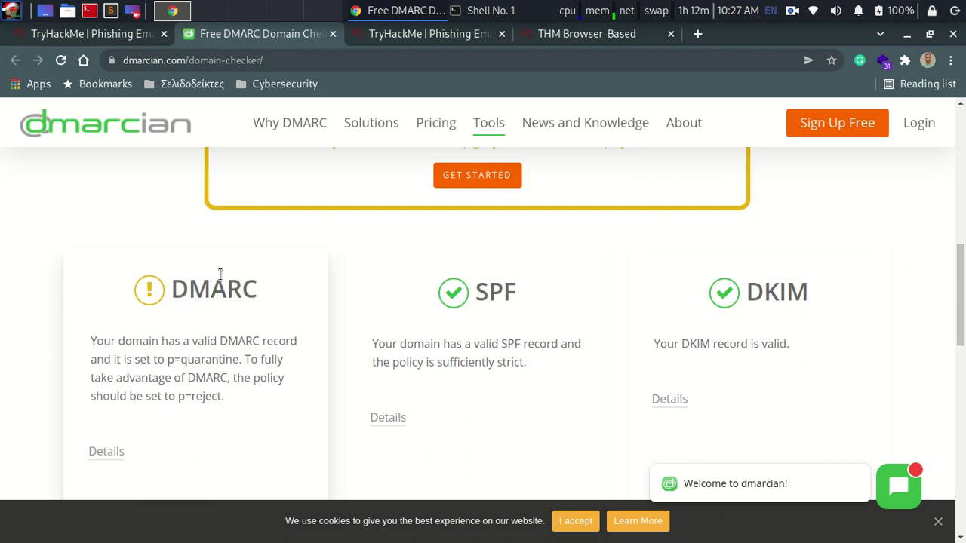
pyautogui.scroll(-2, 219, 301)
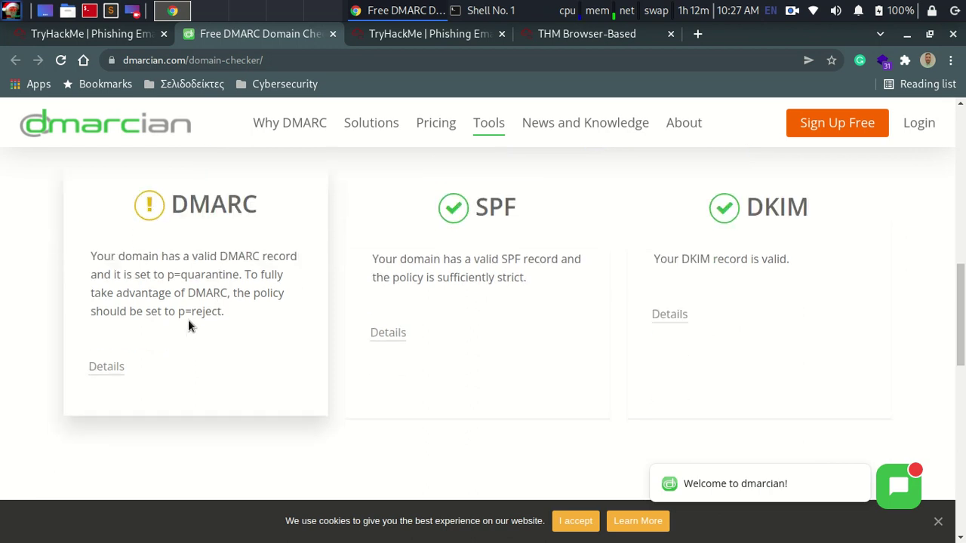
pyautogui.click(100, 33)
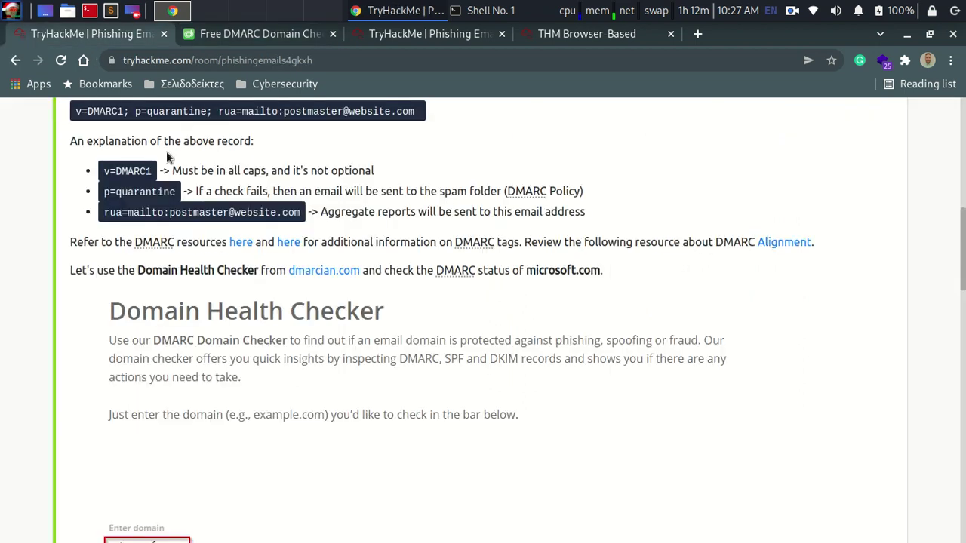
pyautogui.hotkey('ctrl', '3')
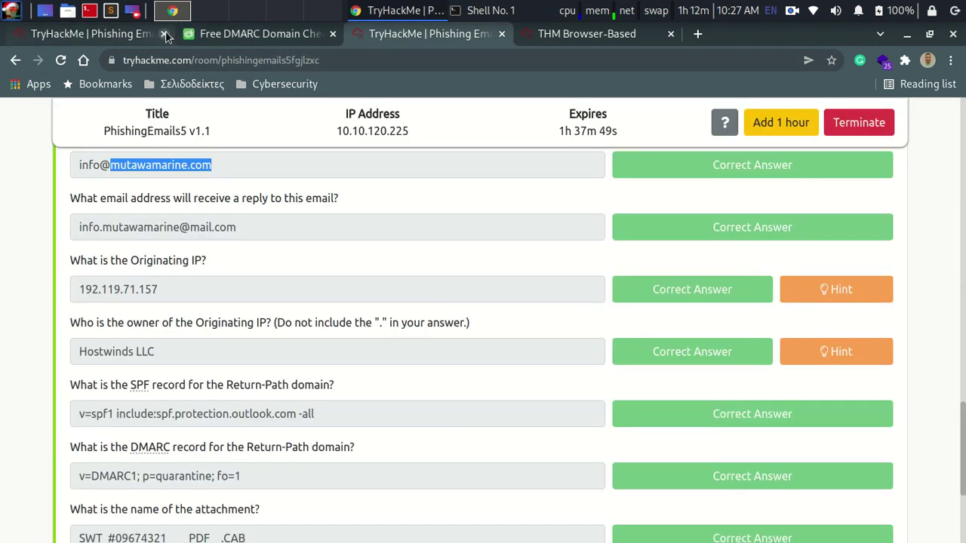
pyautogui.click(164, 33)
pyautogui.scroll(-2, 104, 309)
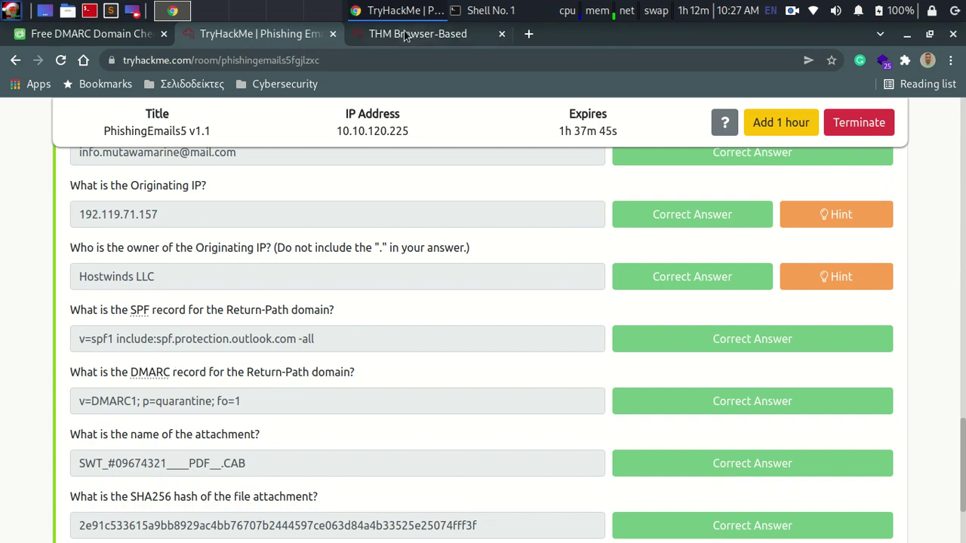
# Step: Reveal and copy the domain's DMARC record (p=quarantine) from the dmarcian results
pyautogui.click(101, 34)
pyautogui.click(106, 367)
pyautogui.scroll(-4, 117, 262)
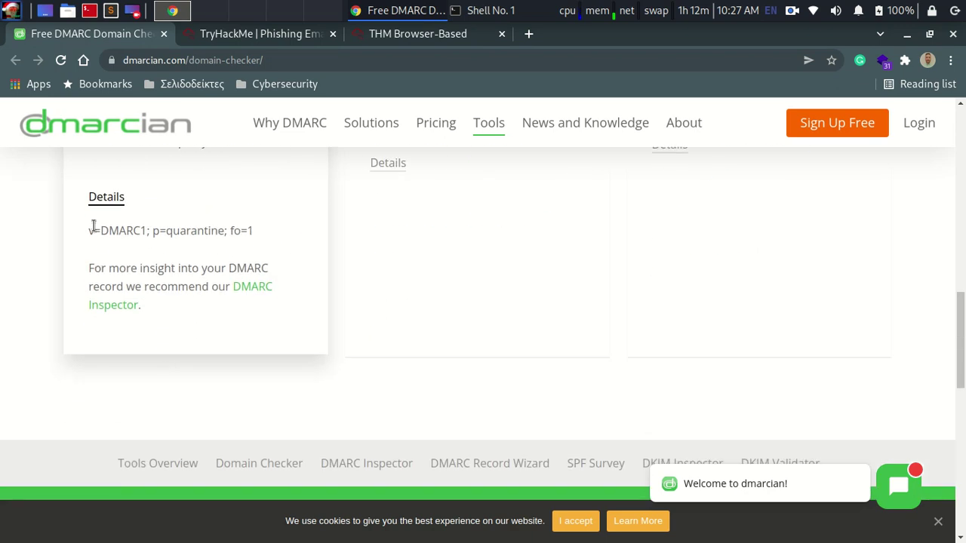
pyautogui.moveTo(89, 230); pyautogui.dragTo(257, 234)
pyautogui.rightClick(230, 235)
pyautogui.click(250, 247)
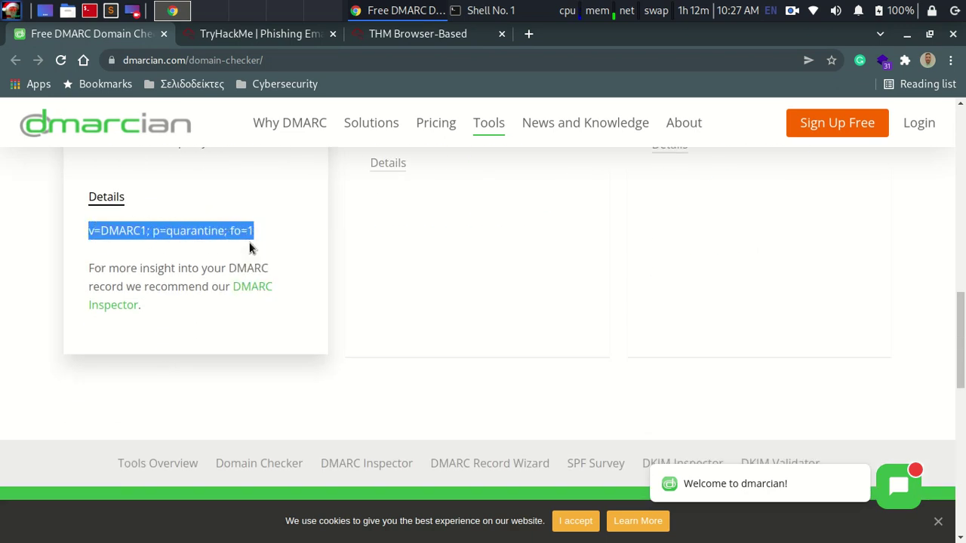
pyautogui.click(251, 36)
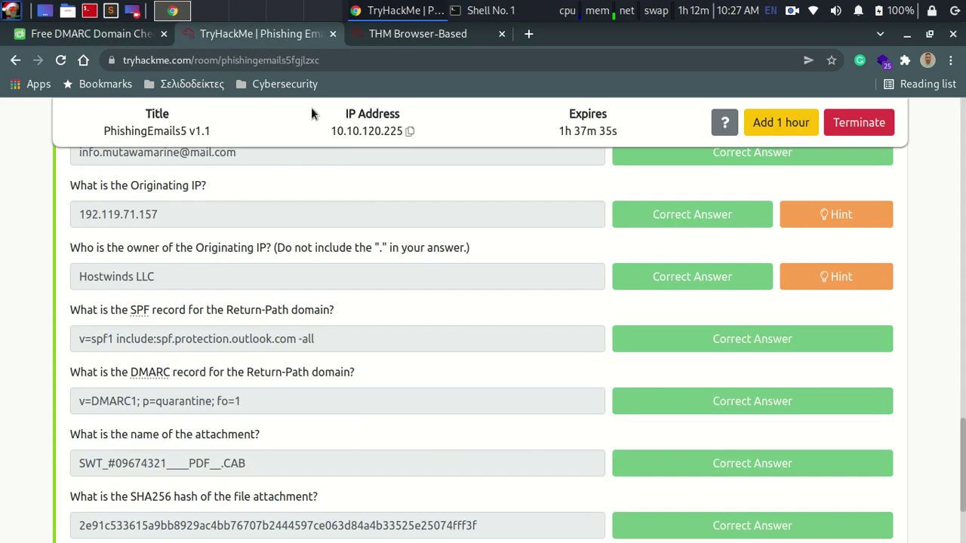
# Step: Reveal and select the outlook.com SPF record, then go back to the TryHackMe questions
pyautogui.click(111, 39)
pyautogui.scroll(2, 510, 267)
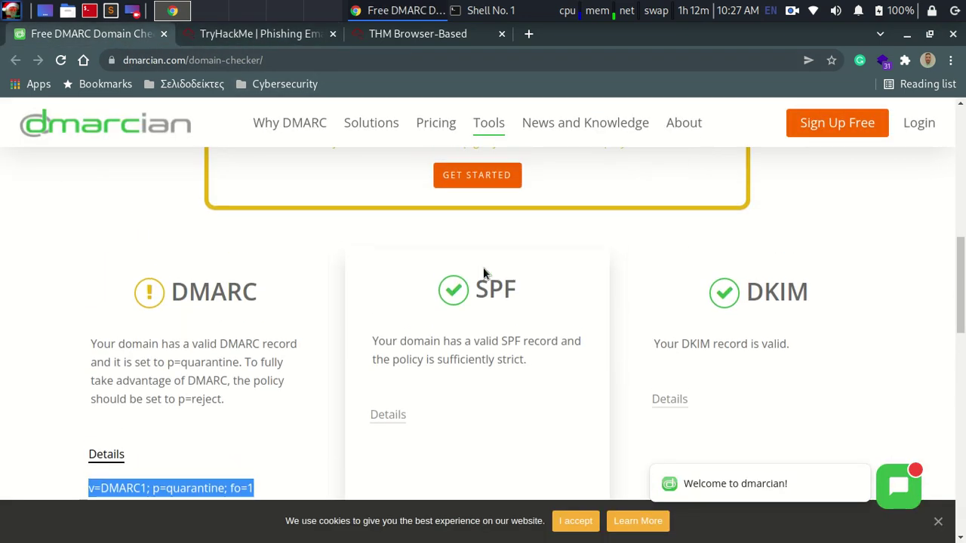
pyautogui.scroll(-3, 455, 319)
pyautogui.click(388, 167)
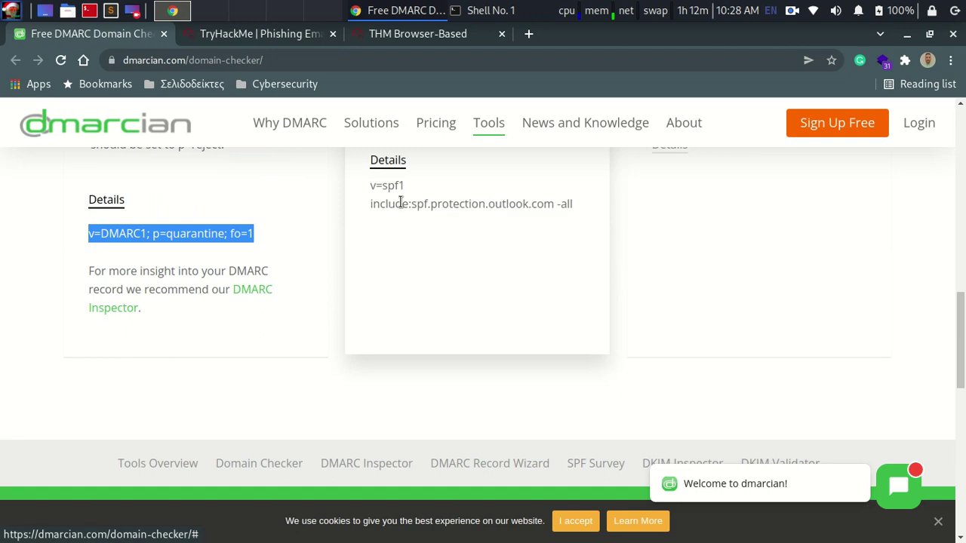
pyautogui.moveTo(371, 195); pyautogui.dragTo(579, 218)
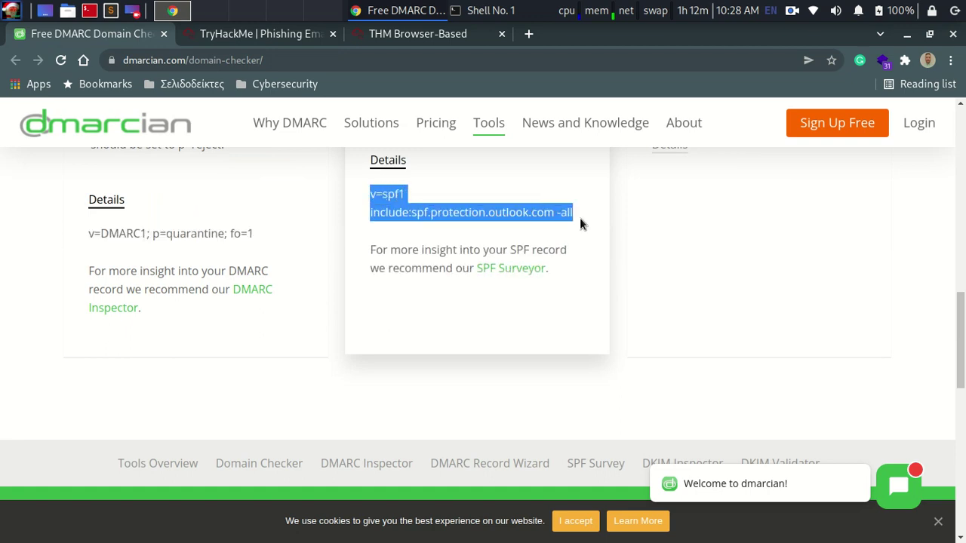
pyautogui.click(265, 33)
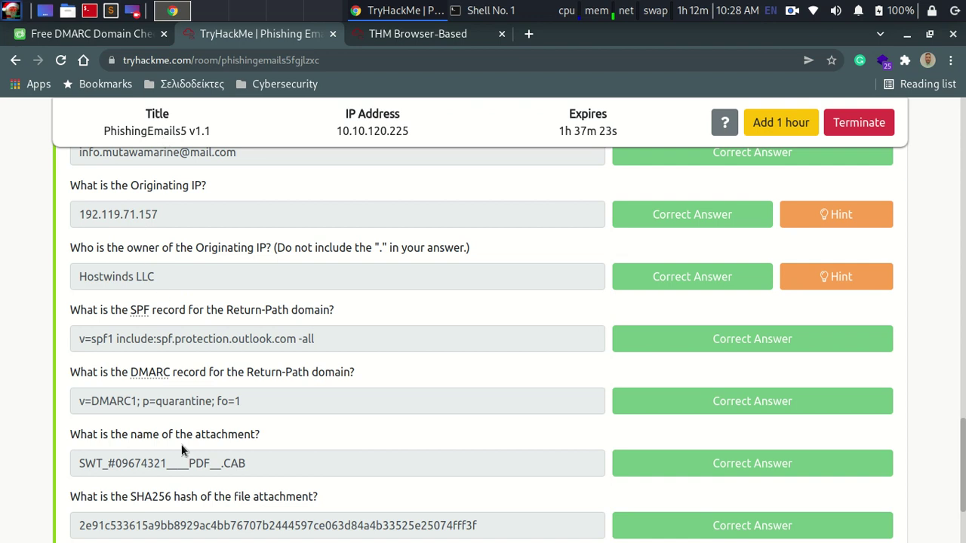
# Step: Bring up the transfer email in Thunderbird and open its 400 KB .CAB attachment's options
pyautogui.scroll(-2, 181, 449)
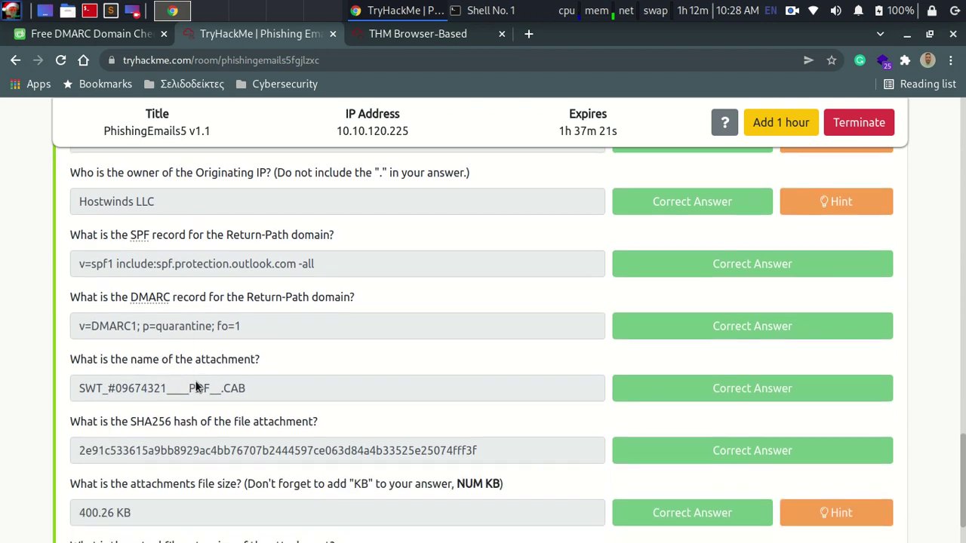
pyautogui.click(430, 39)
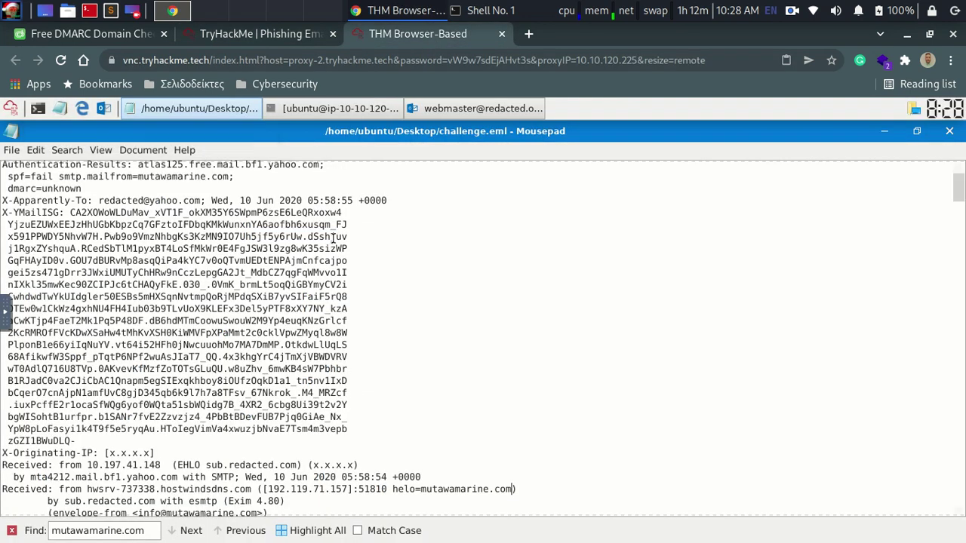
pyautogui.click(467, 110)
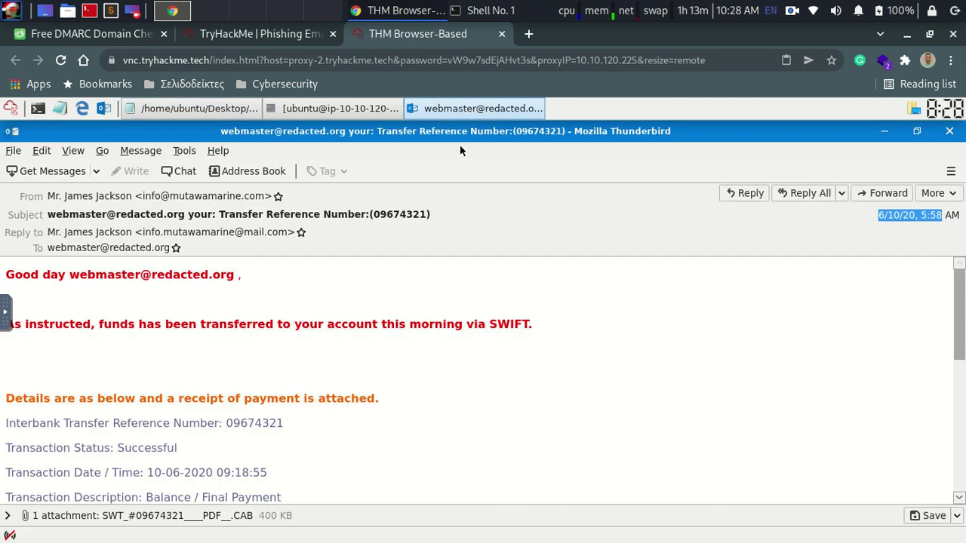
pyautogui.scroll(-5, 589, 421)
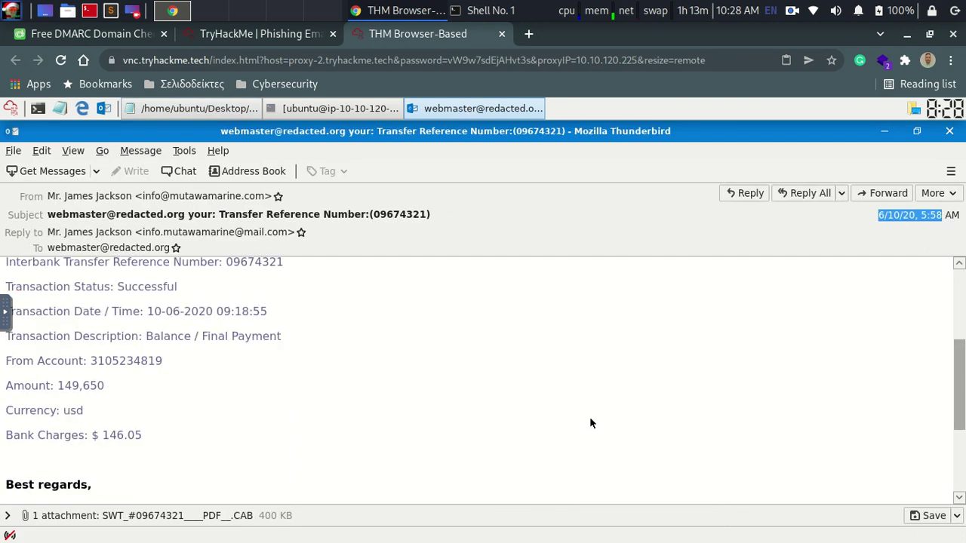
pyautogui.scroll(-3, 547, 417)
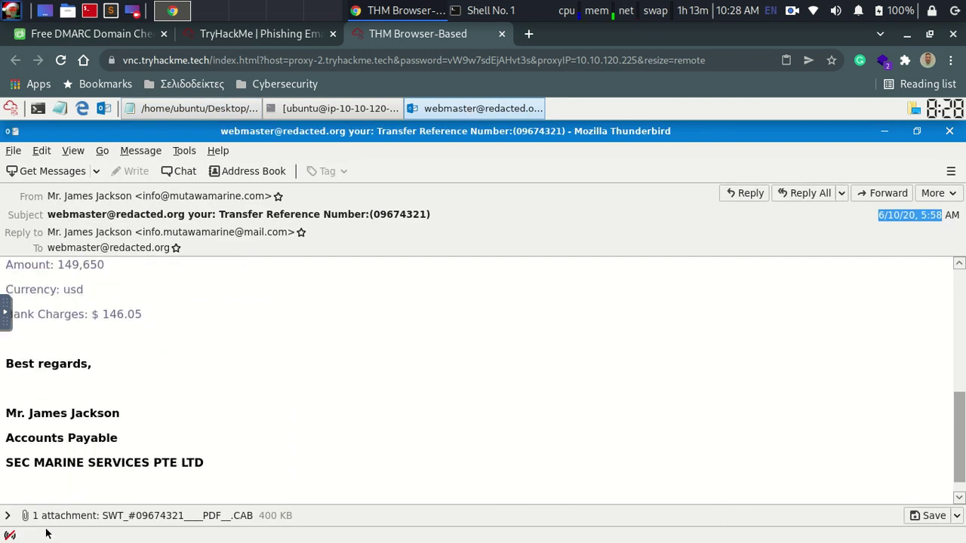
pyautogui.click(9, 517)
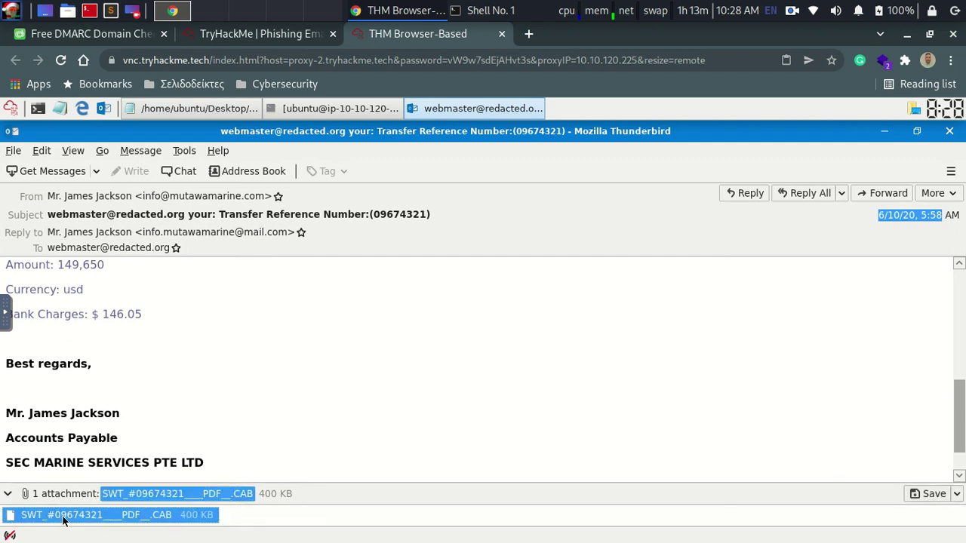
pyautogui.moveTo(134, 519); pyautogui.dragTo(116, 496)
pyautogui.rightClick(115, 495)
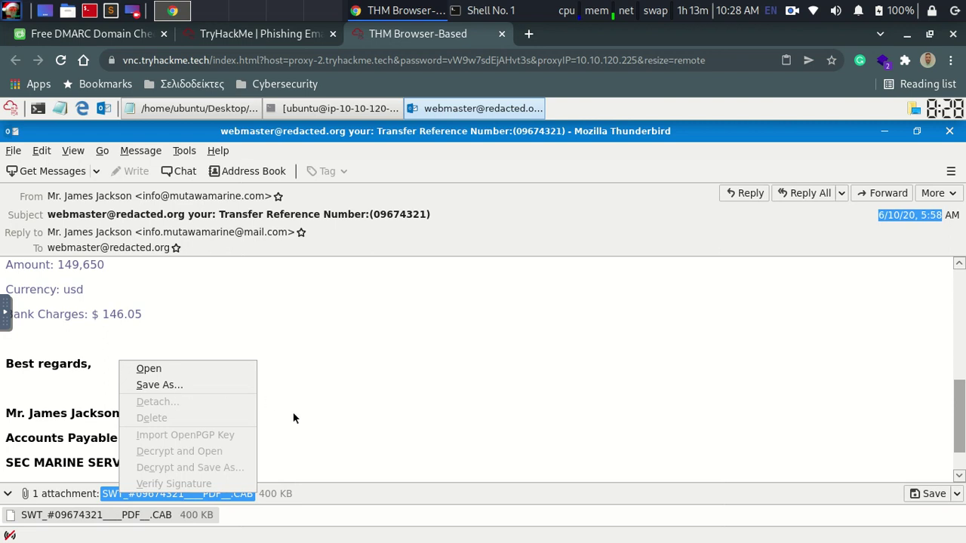
# Step: Dismiss the .CAB attachment menu, reselect the attachment, and return to the TryHackMe questions
pyautogui.click(367, 414)
pyautogui.click(110, 496)
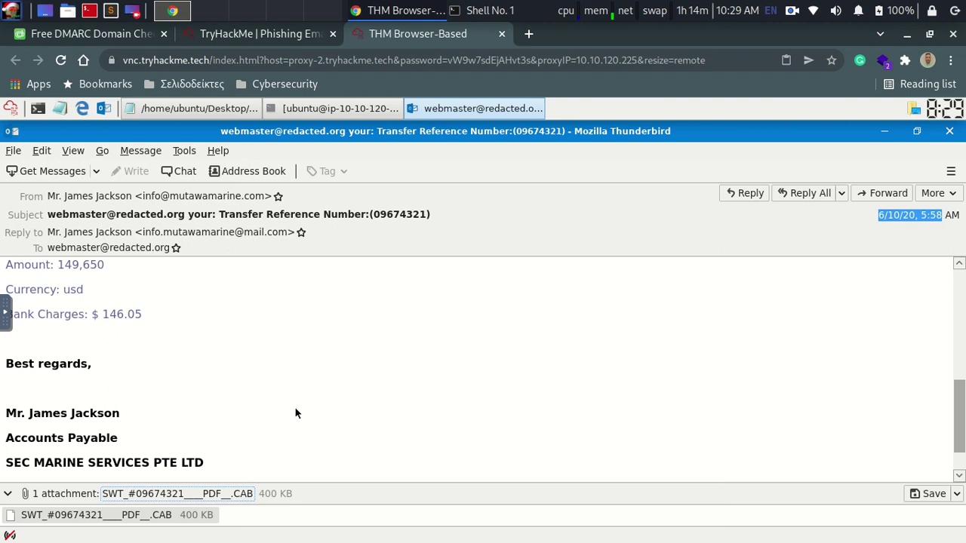
pyautogui.moveTo(124, 492); pyautogui.dragTo(317, 481)
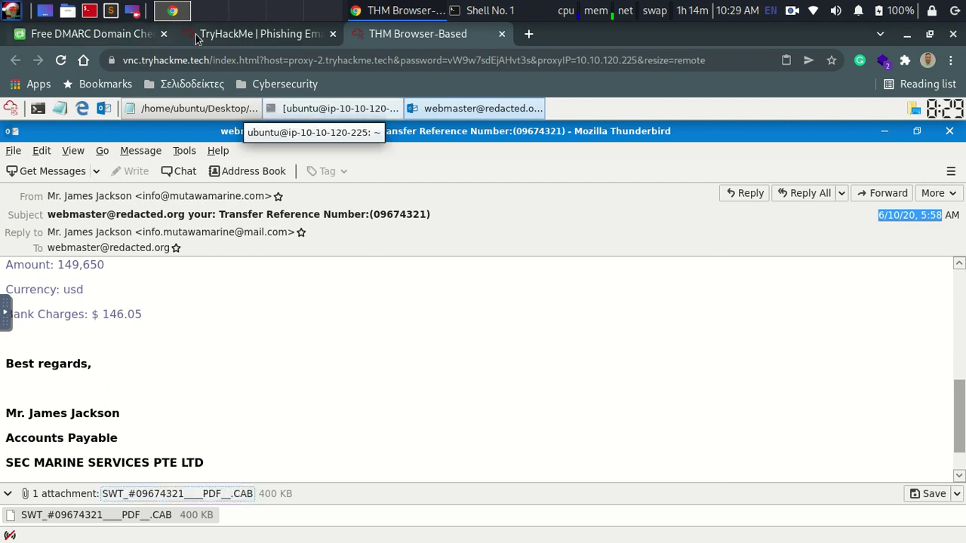
pyautogui.click(192, 34)
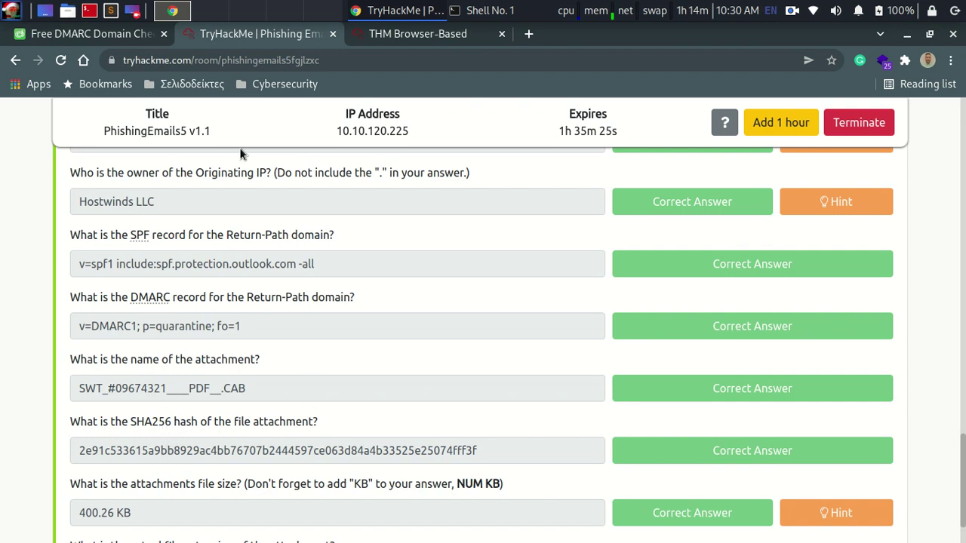
# Step: Restore the existing terminal session and print the working directory with pwd
pyautogui.click(449, 34)
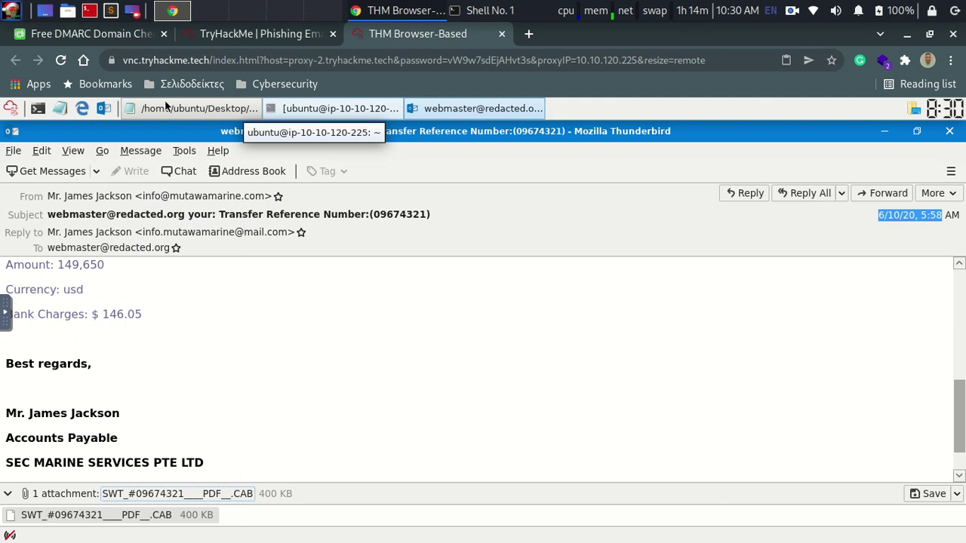
pyautogui.click(38, 108)
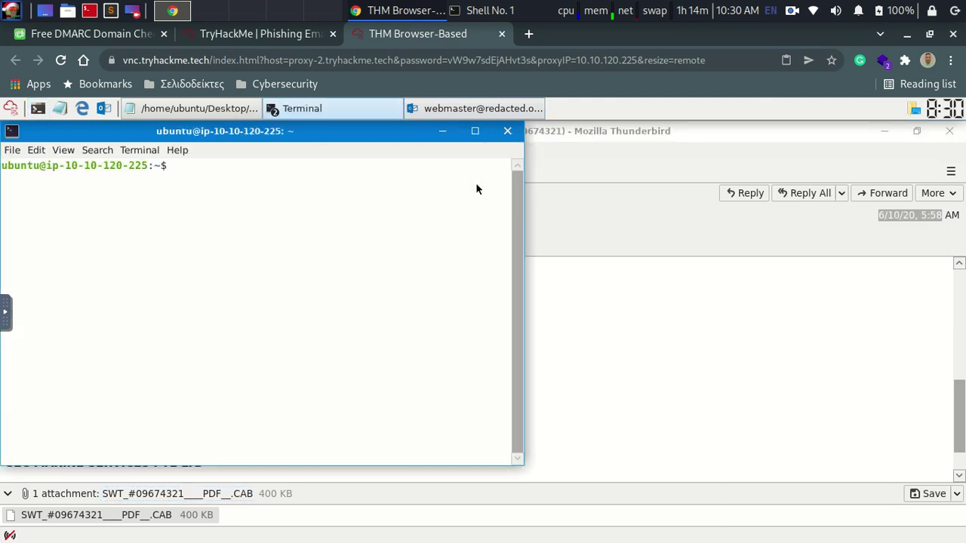
pyautogui.click(507, 130)
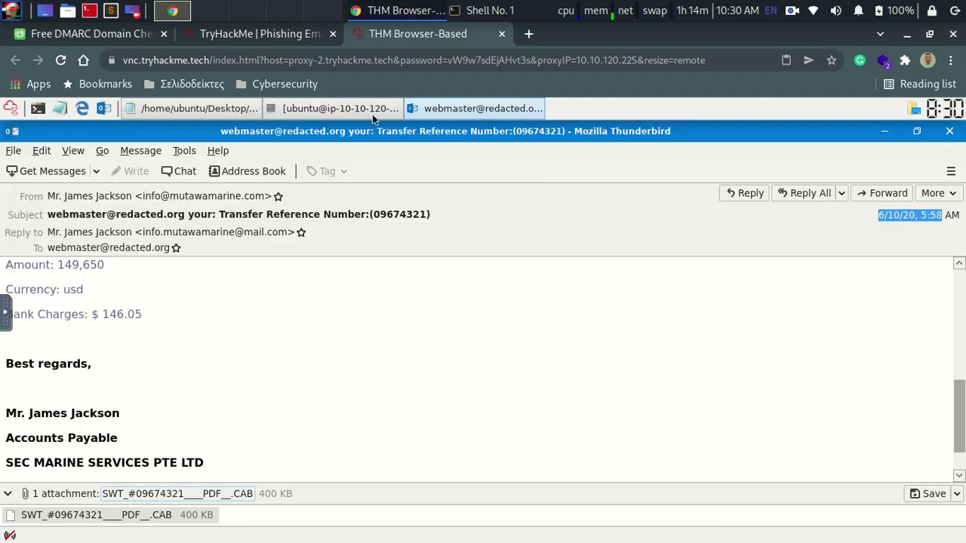
pyautogui.click(358, 109)
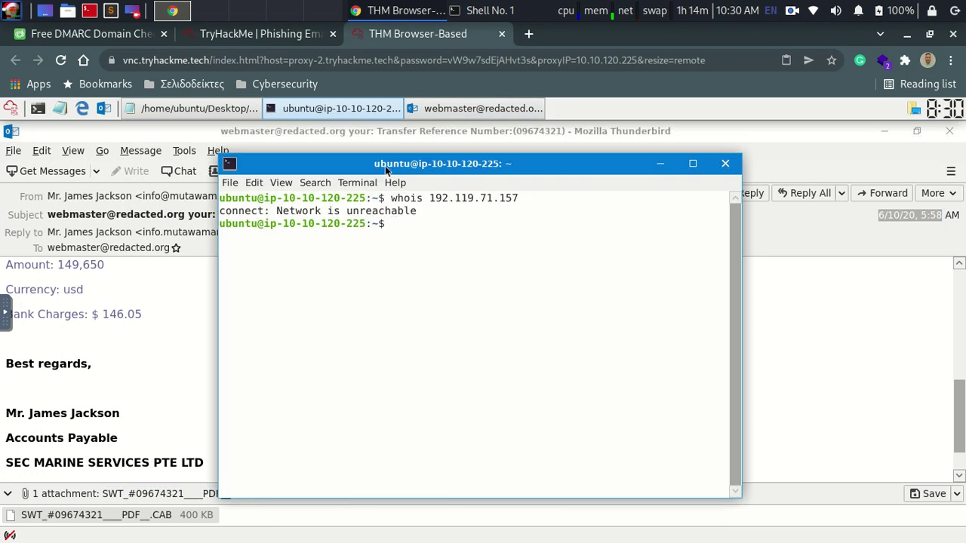
pyautogui.write('pwd')
pyautogui.press('Return')
# Step: Change into Desktop and list its contents: Tools and challenge.eml
pyautogui.write('xs')
pyautogui.press('BackSpace')
pyautogui.write('d')
pyautogui.press('BackSpace')
pyautogui.press('BackSpace')
pyautogui.write('cd Desktop/')
pyautogui.press('Tab')
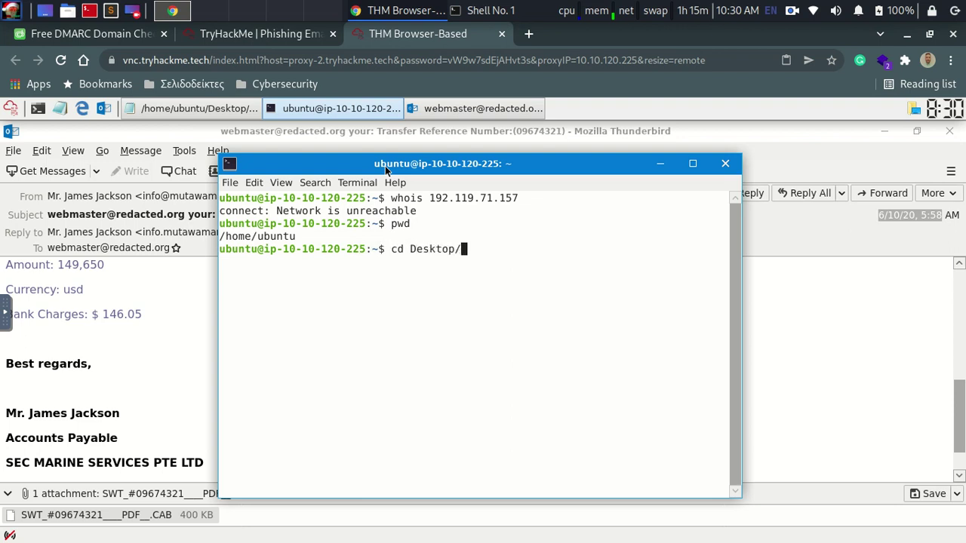
pyautogui.press('Return')
pyautogui.write('ls')
pyautogui.press('Return')
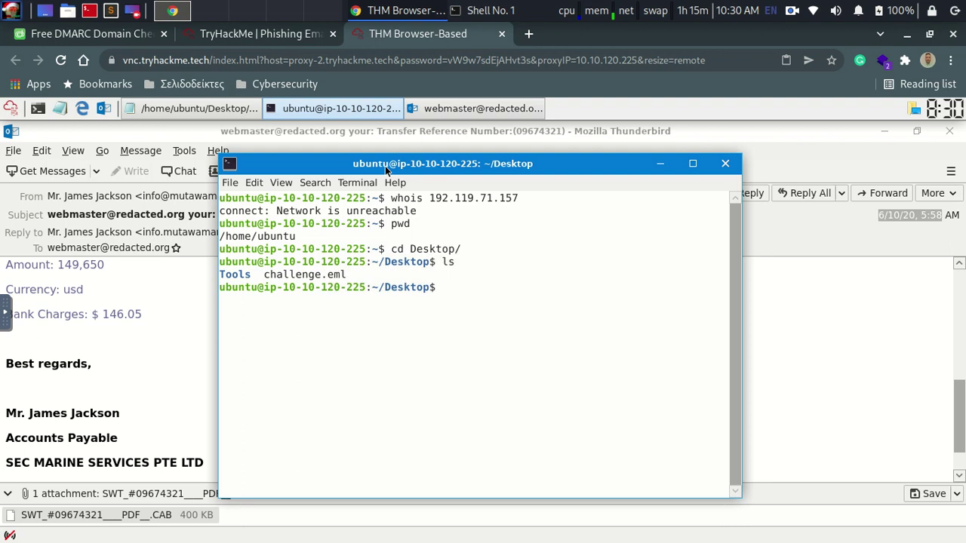
# Step: Begin a sha256sum command, then clear the unfinished line
pyautogui.write('sha25`')
pyautogui.press('BackSpace')
pyautogui.write('6sum')
pyautogui.write('c')
pyautogui.press('BackSpace')
pyautogui.press('BackSpace')
pyautogui.press('BackSpace')
pyautogui.press('BackSpace')
pyautogui.press('BackSpace')
pyautogui.press('BackSpace')
pyautogui.press('BackSpace')
pyautogui.press('BackSpace')
pyautogui.press('BackSpace')
pyautogui.press('BackSpace')
pyautogui.press('BackSpace')
# Step: Save the SWT_#09674321___PDF__.CAB attachment into the Desktop folder using Save As
pyautogui.click(214, 39)
pyautogui.click(393, 36)
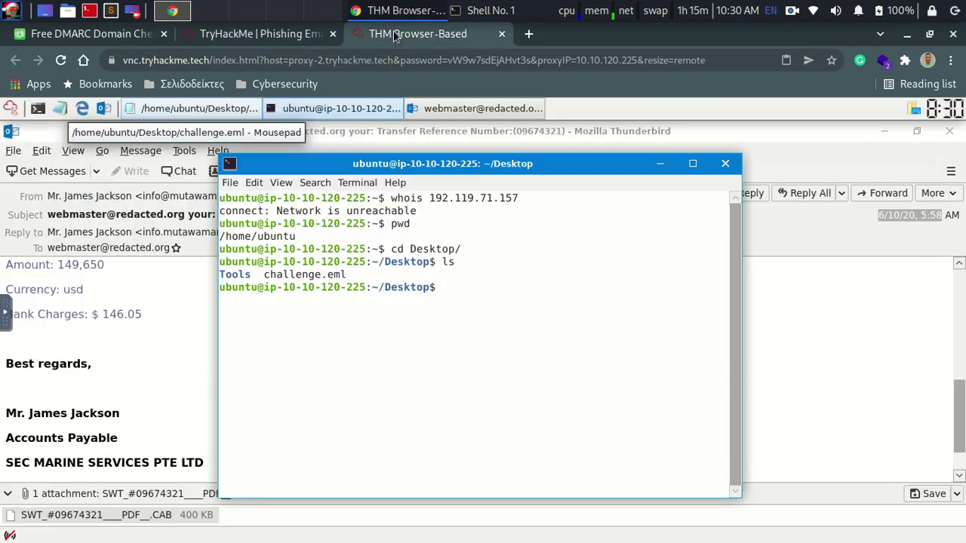
pyautogui.click(661, 163)
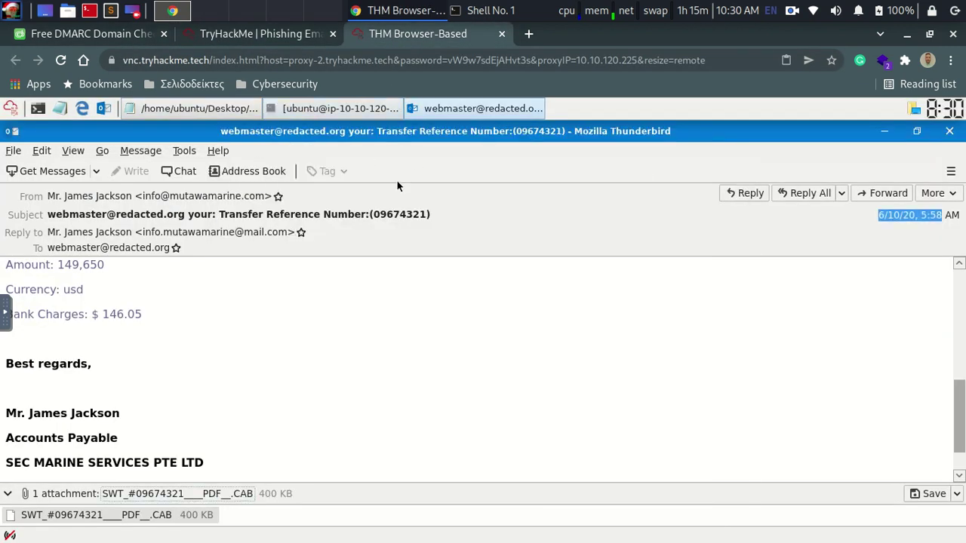
pyautogui.click(426, 111)
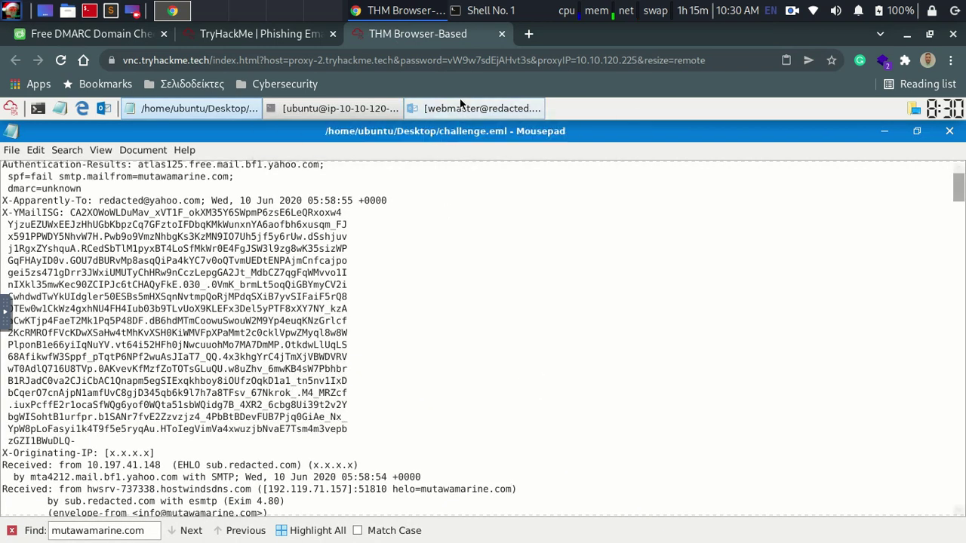
pyautogui.click(460, 104)
pyautogui.scroll(-1, 962, 409)
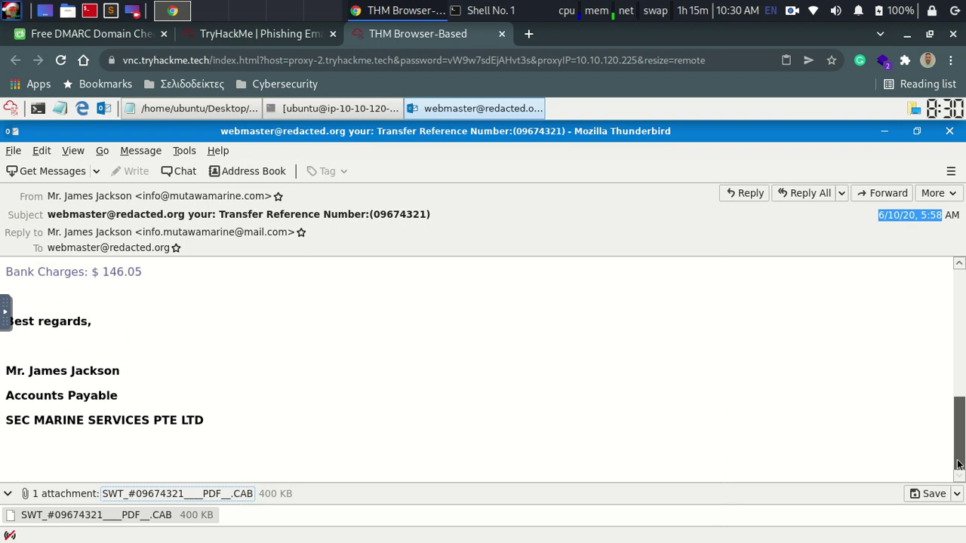
pyautogui.click(956, 495)
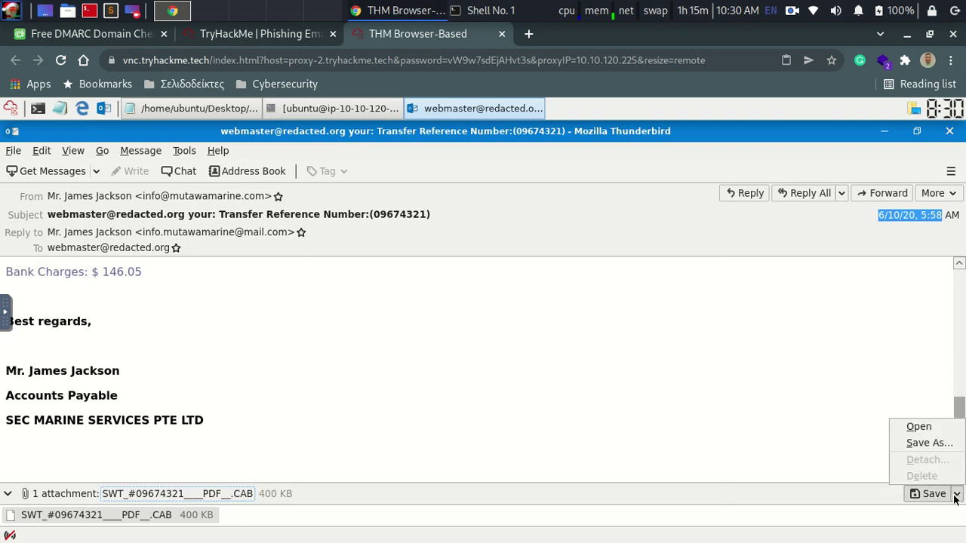
pyautogui.click(929, 443)
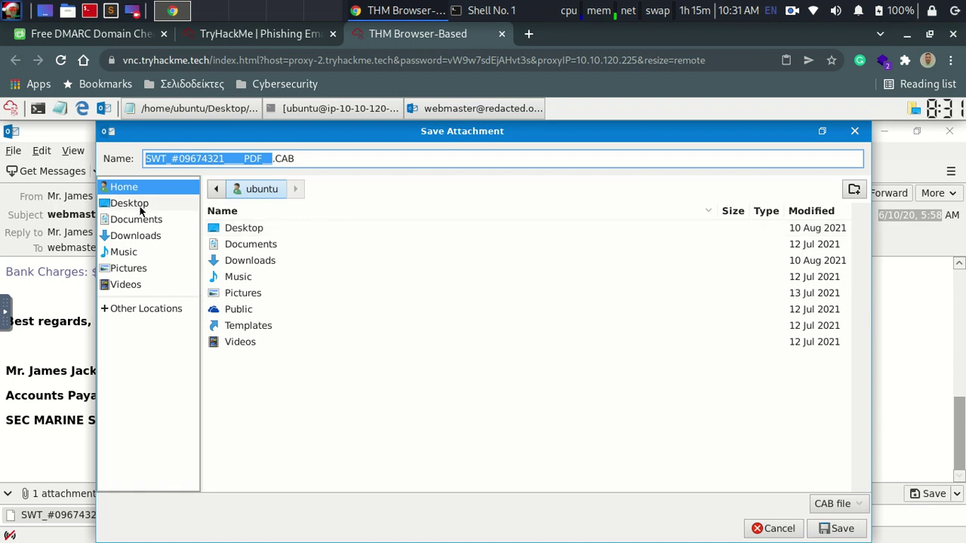
pyautogui.doubleClick(243, 227)
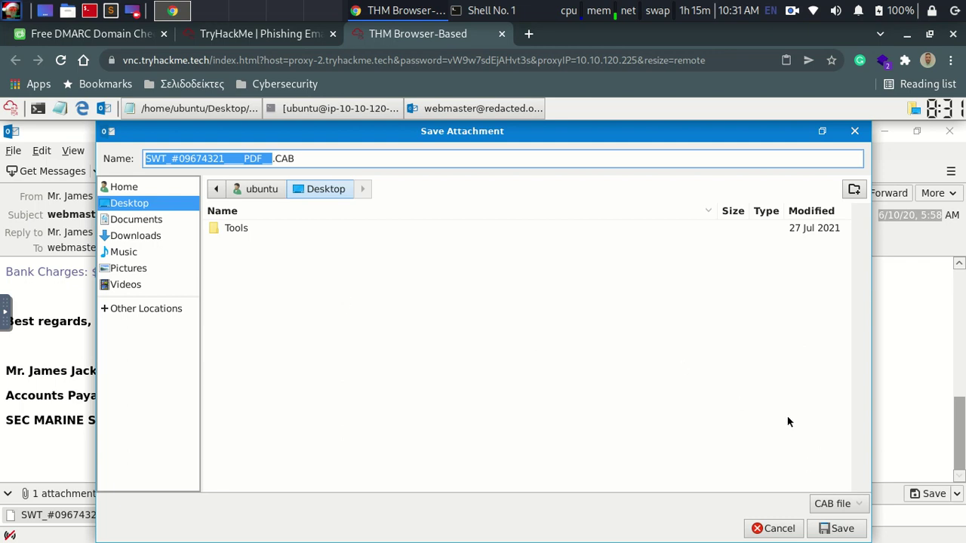
pyautogui.click(853, 531)
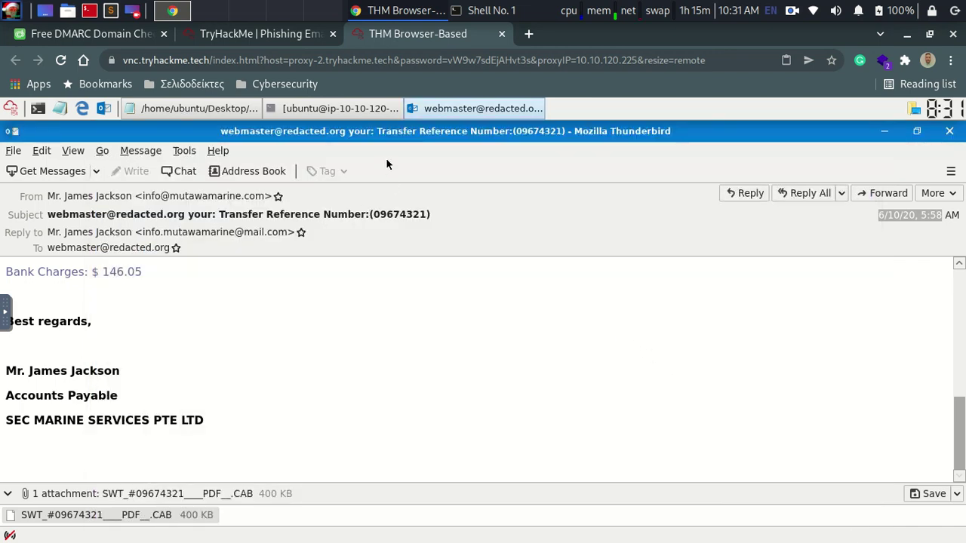
# Step: Run sha256sum on the saved SWT_#09674321___PDF__.CAB file in Desktop
pyautogui.click(295, 109)
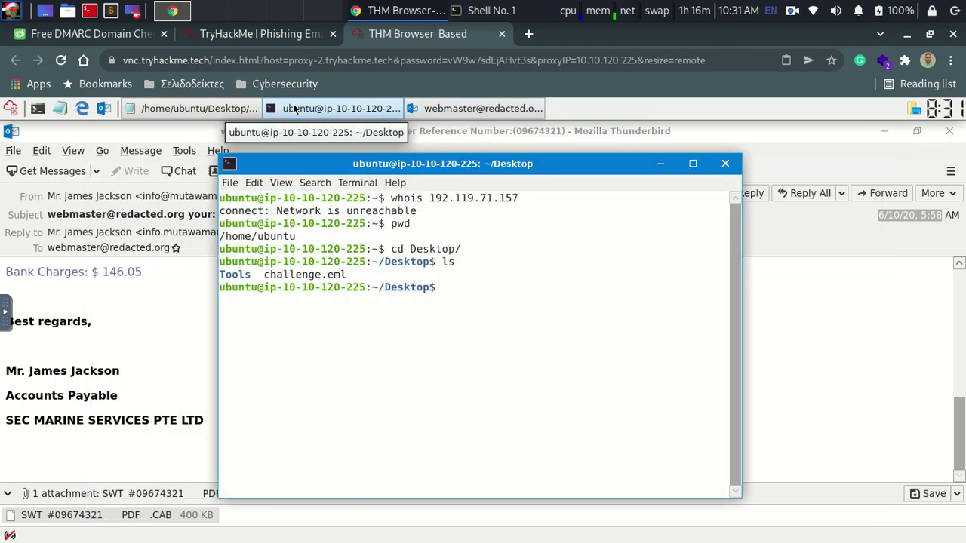
pyautogui.write('ls')
pyautogui.press('Return')
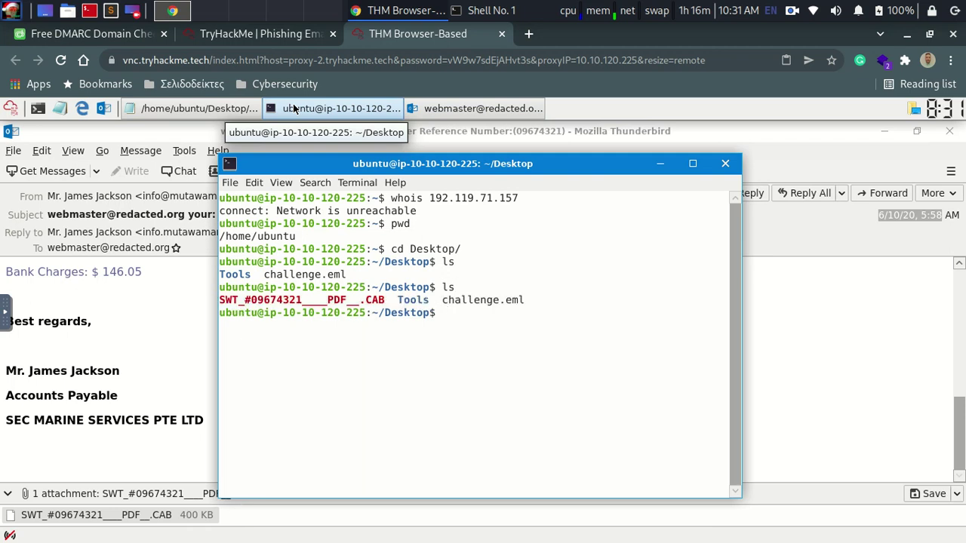
pyautogui.write('sha256sum S')
pyautogui.press('Tab')
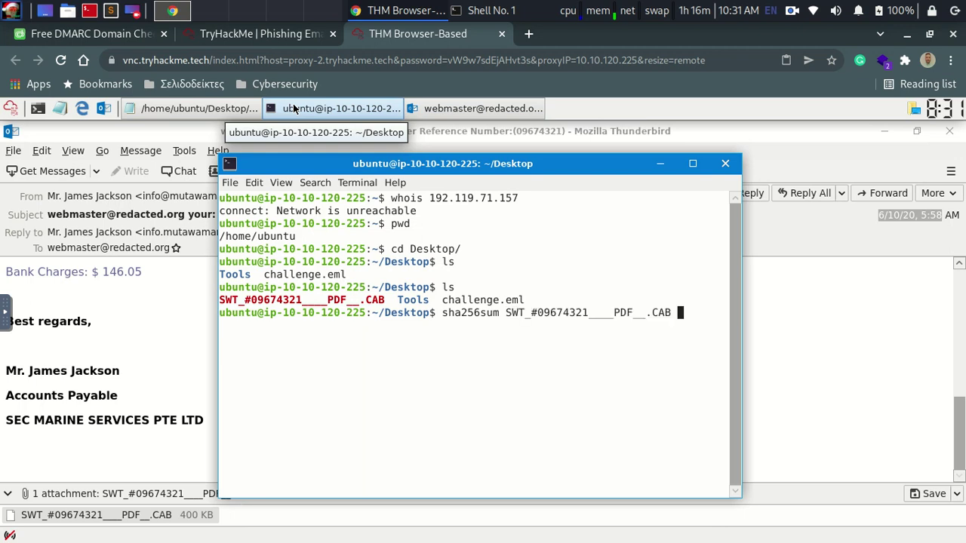
pyautogui.press('Return')
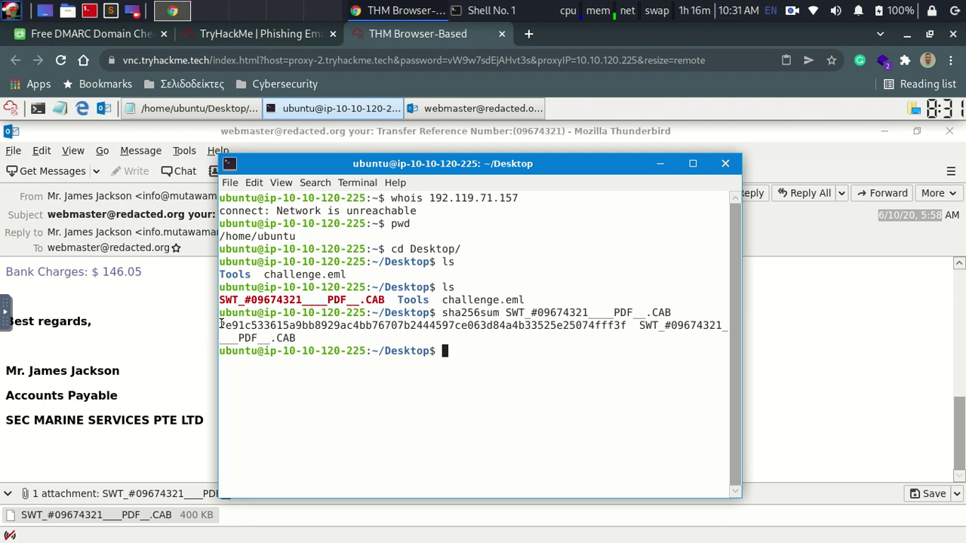
# Step: Copy the hash 2e91c533615a9bb8929ac4bb76707b2444597ce063d84a4b33525e25074fff3f and minimize the terminal
pyautogui.moveTo(220, 326); pyautogui.dragTo(626, 325)
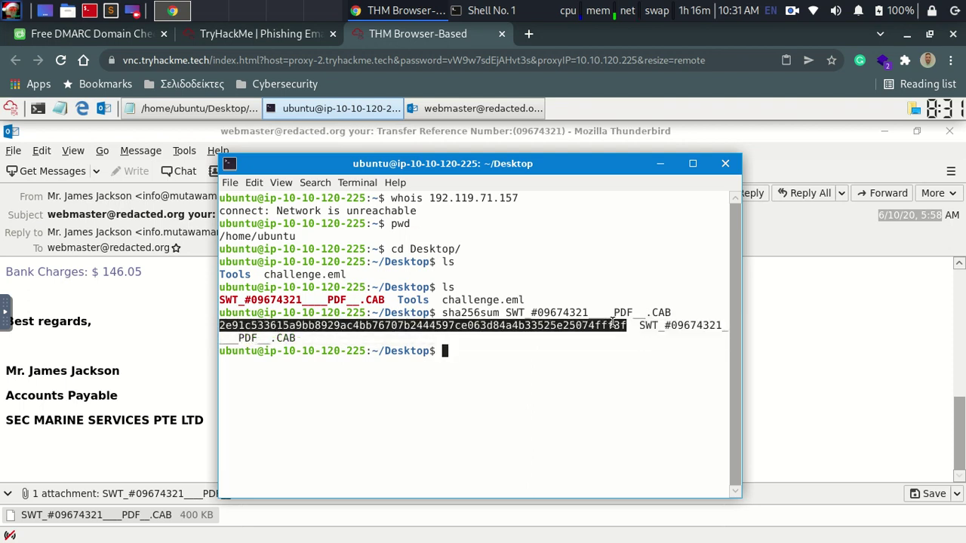
pyautogui.rightClick(613, 325)
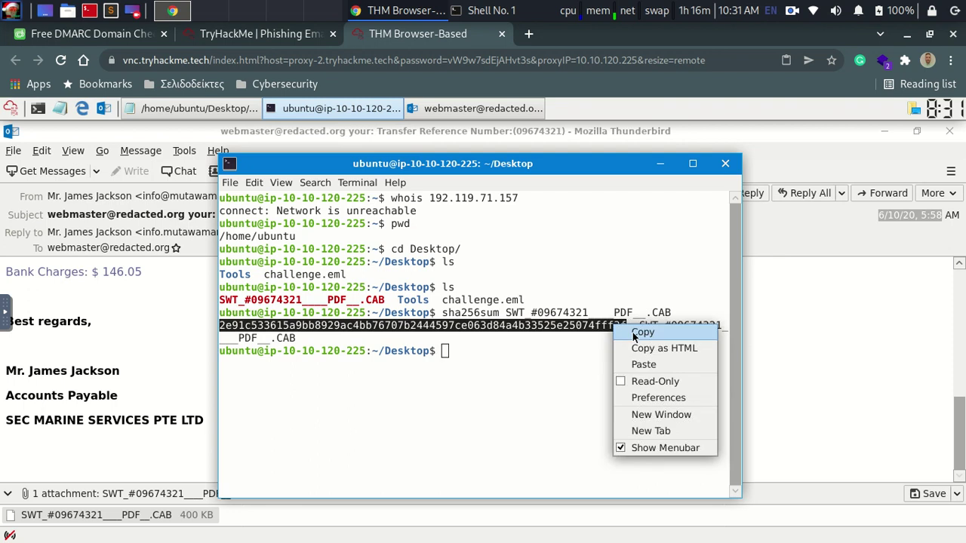
pyautogui.click(642, 333)
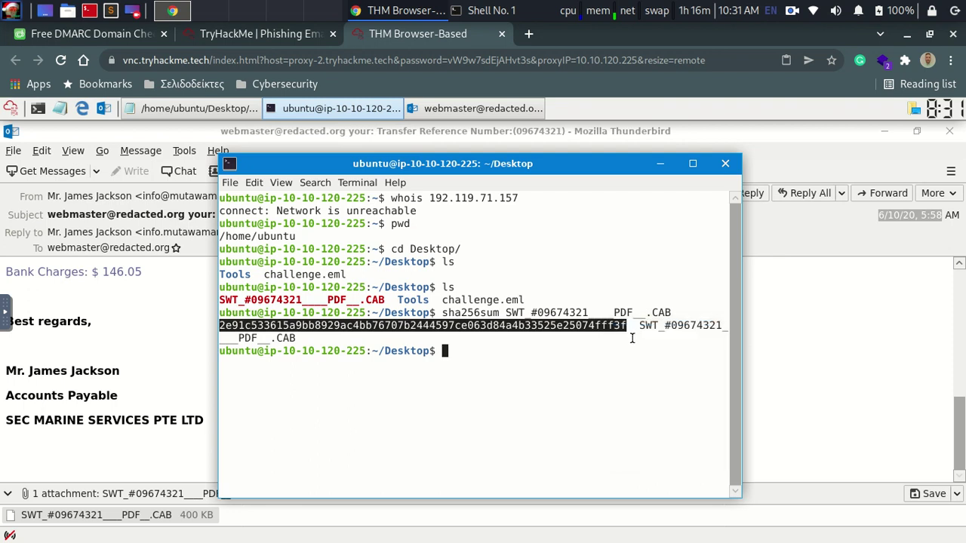
pyautogui.click(661, 164)
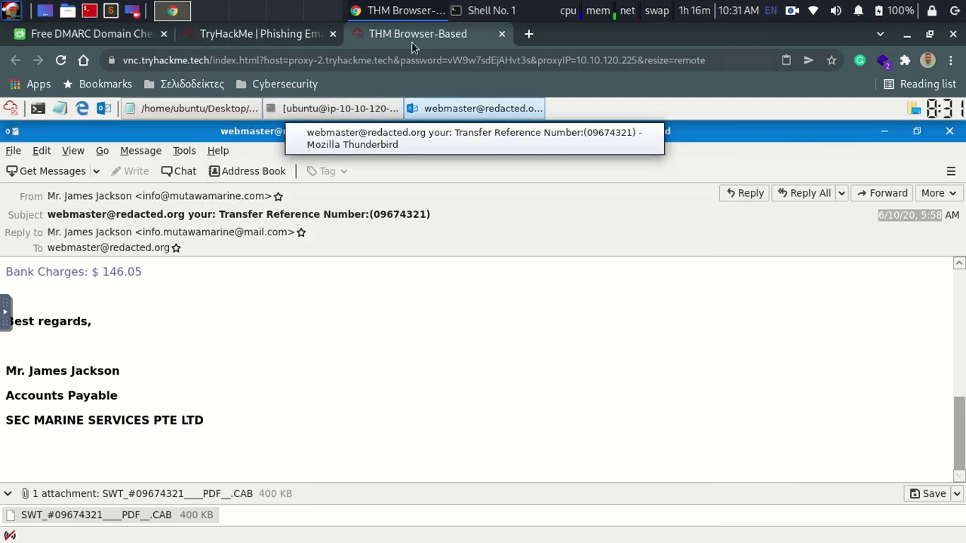
# Step: Search Google for 'virustotal' and open the VirusTotal - Home result
pyautogui.click(529, 33)
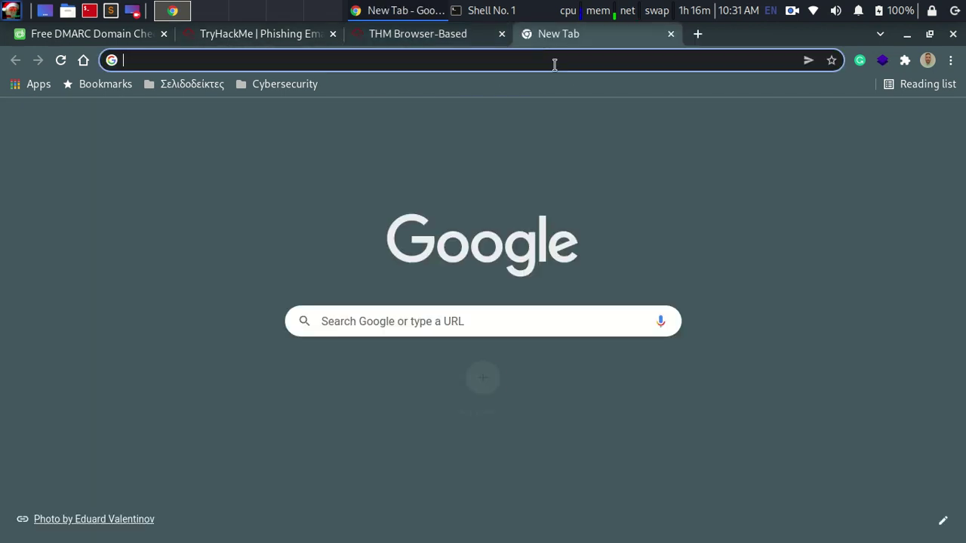
pyautogui.write('virus')
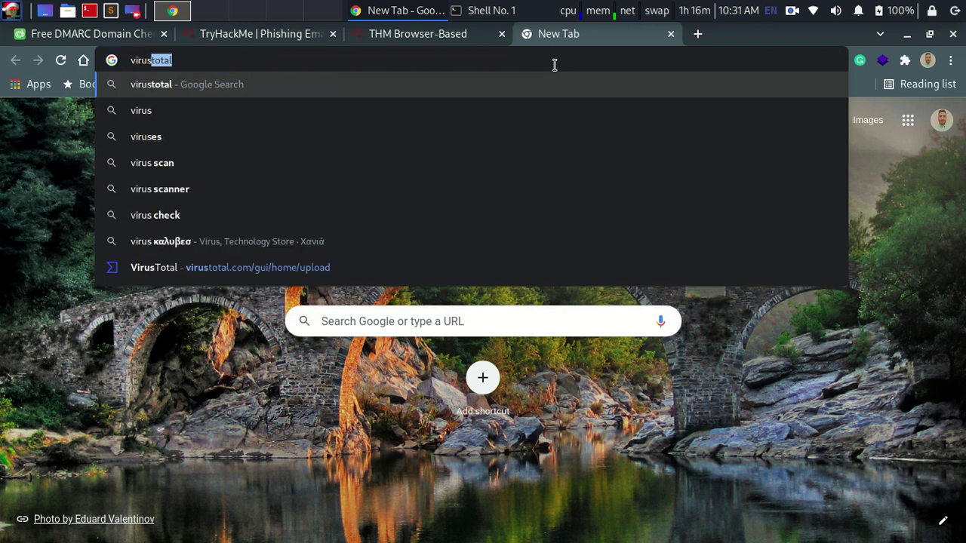
pyautogui.press('Return')
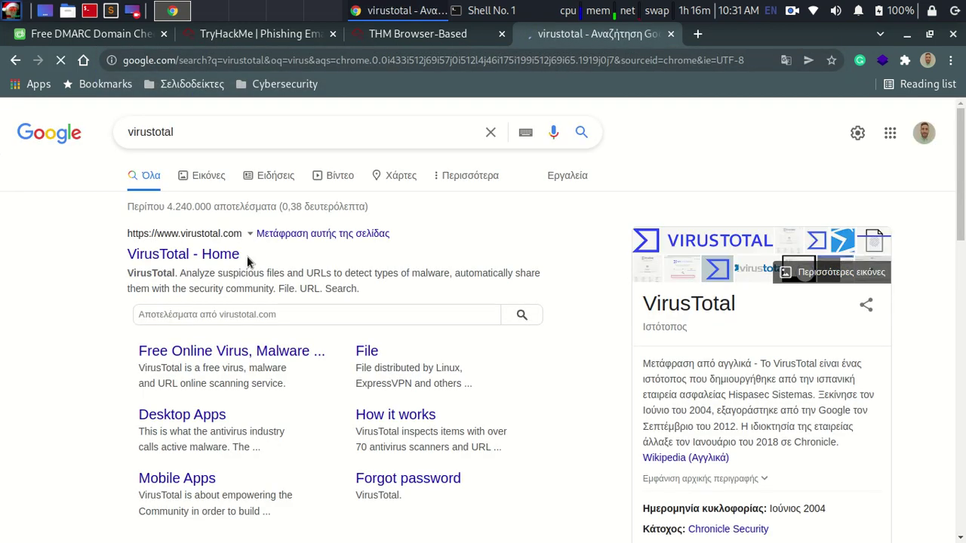
pyautogui.click(230, 257)
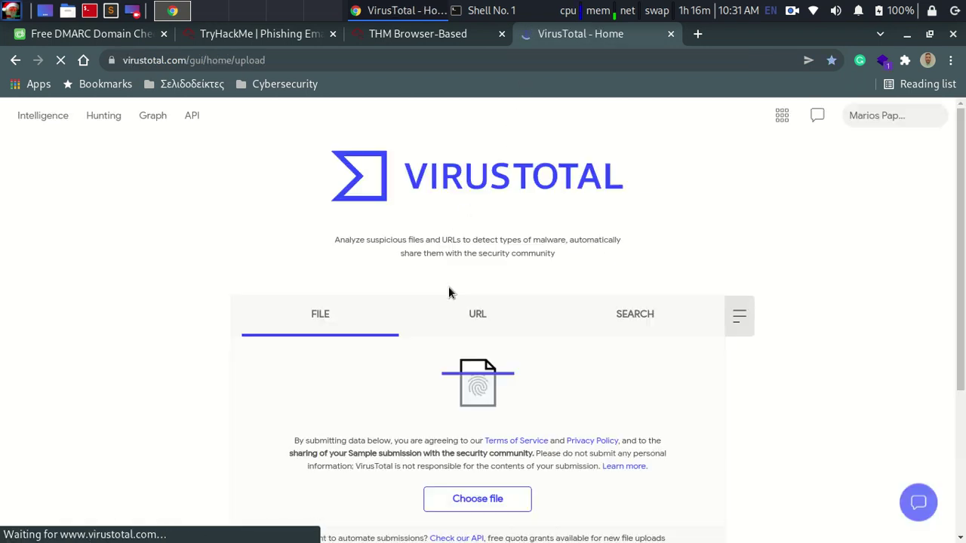
# Step: Paste the copied SHA-256 hash into VirusTotal's Search and submit the lookup
pyautogui.click(590, 316)
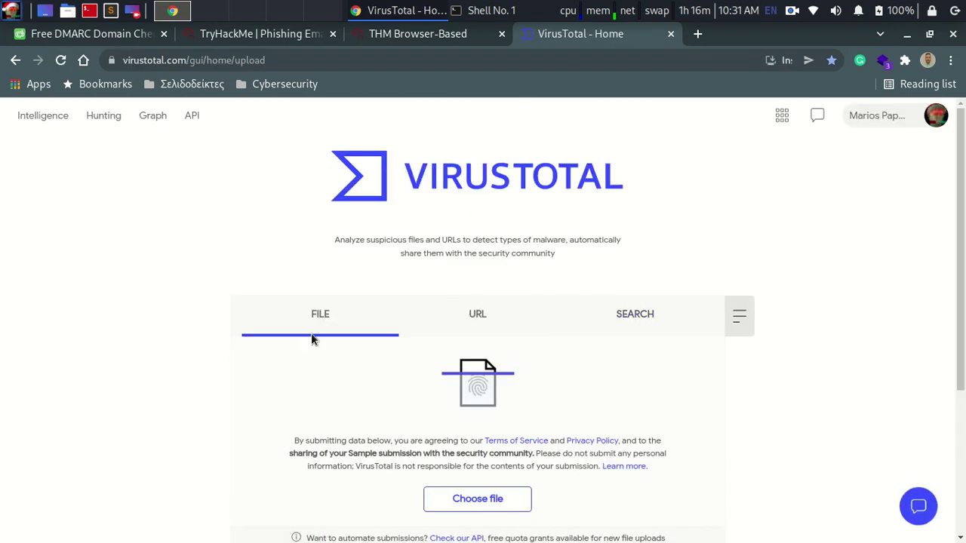
pyautogui.scroll(-1, 475, 419)
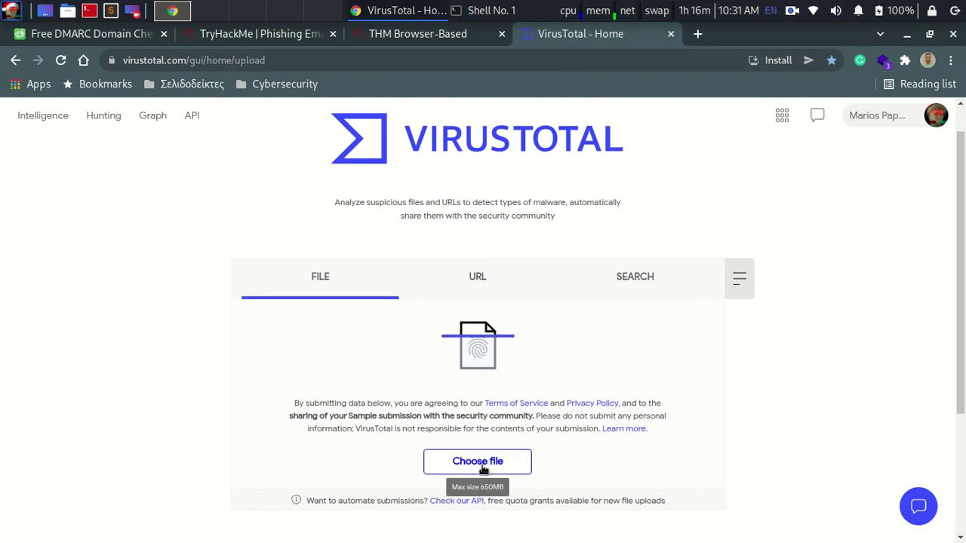
pyautogui.click(476, 285)
pyautogui.click(617, 276)
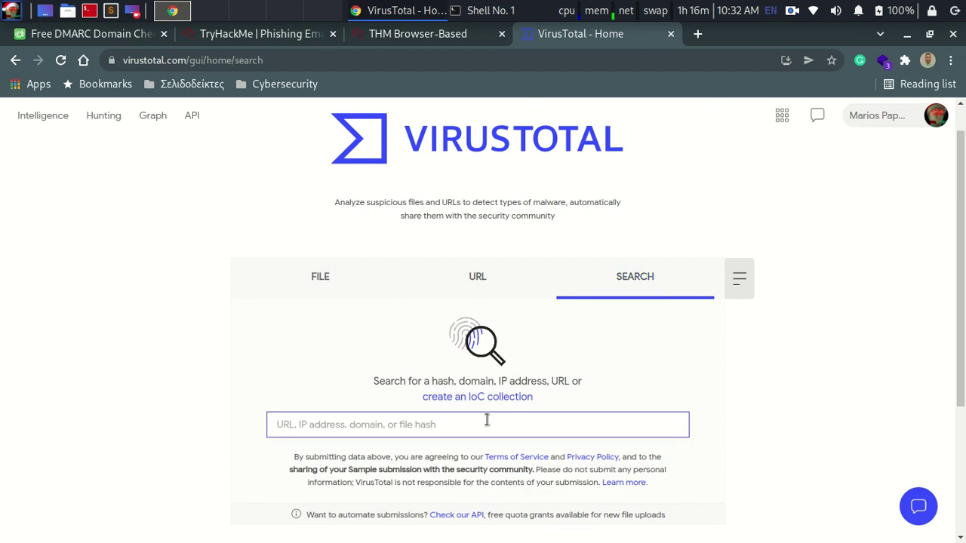
pyautogui.hotkey('ctrl', 'v')
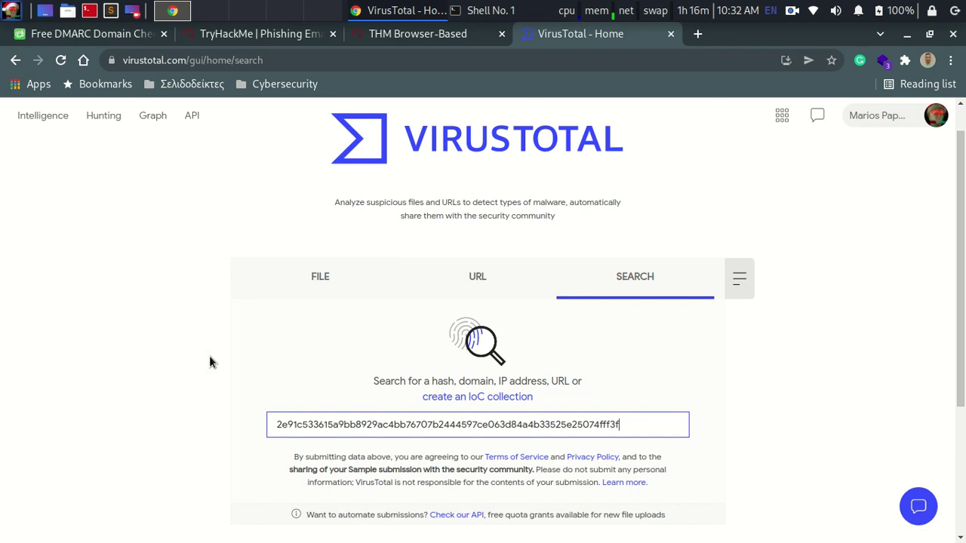
pyautogui.press('Return')
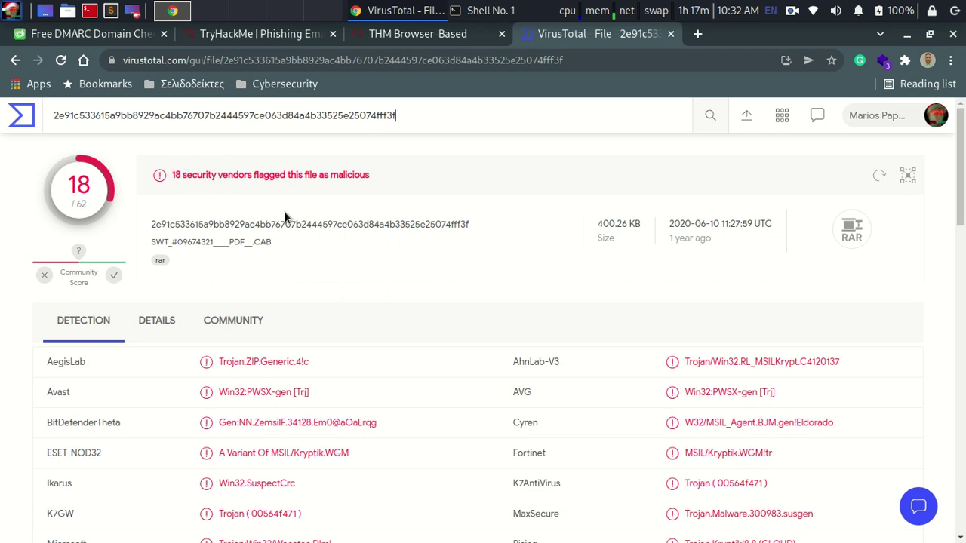
# Step: Scroll through the 18-of-62 vendor detections, then close the dmarcian DMARC Domain Check tab
pyautogui.moveTo(961, 145); pyautogui.dragTo(960, 153)
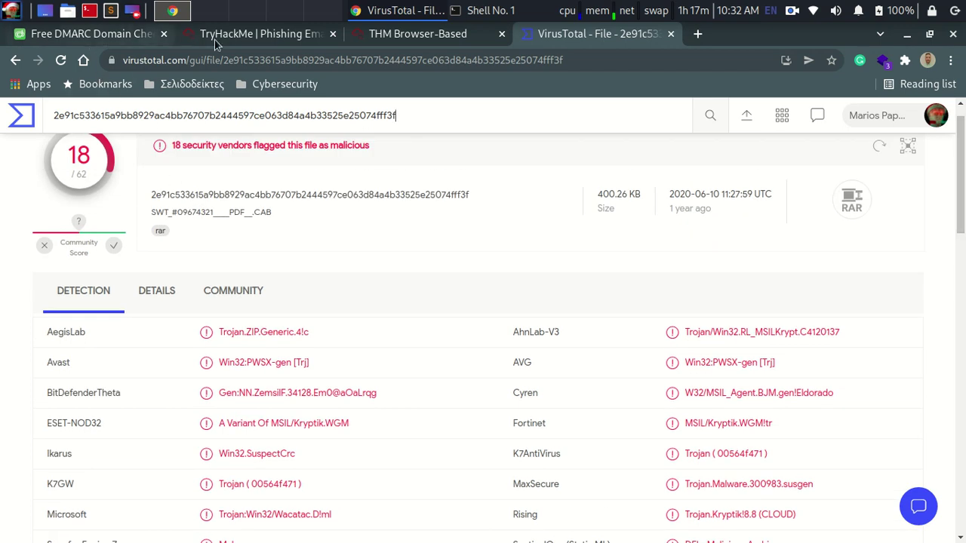
pyautogui.moveTo(961, 213); pyautogui.dragTo(961, 243)
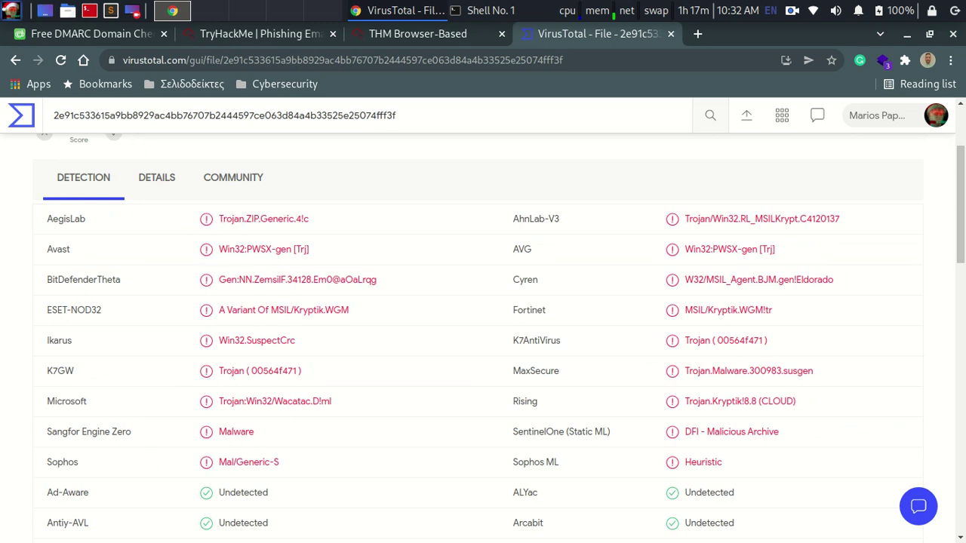
pyautogui.moveTo(963, 207); pyautogui.dragTo(959, 157)
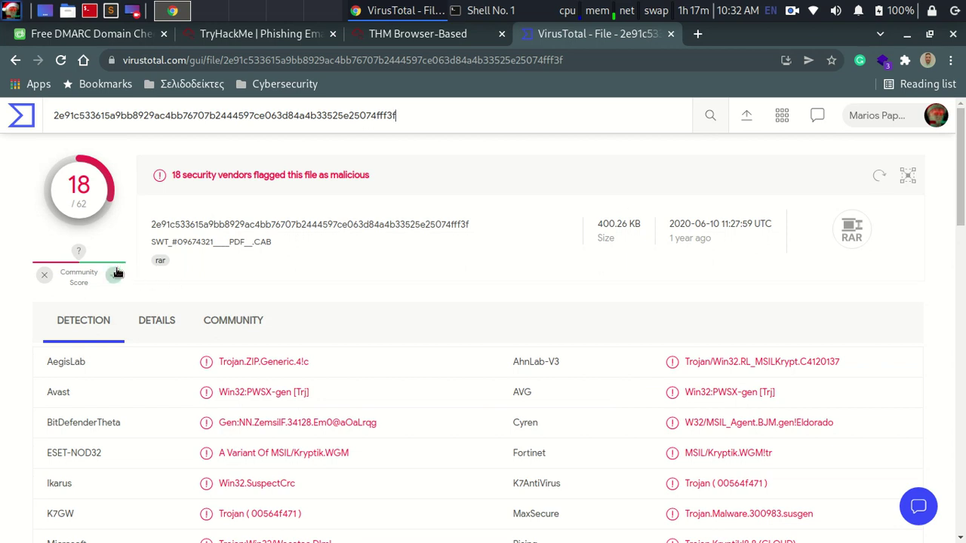
pyautogui.click(127, 111)
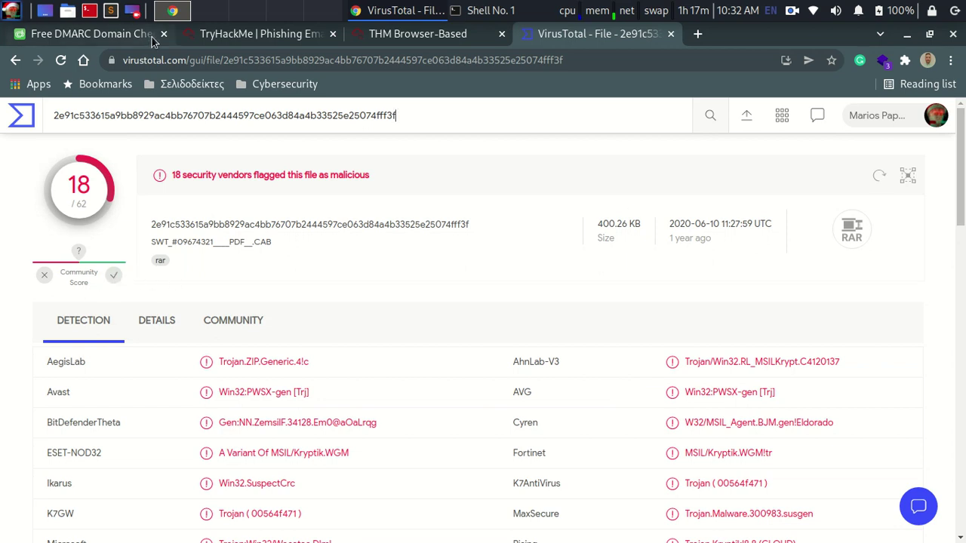
pyautogui.click(163, 34)
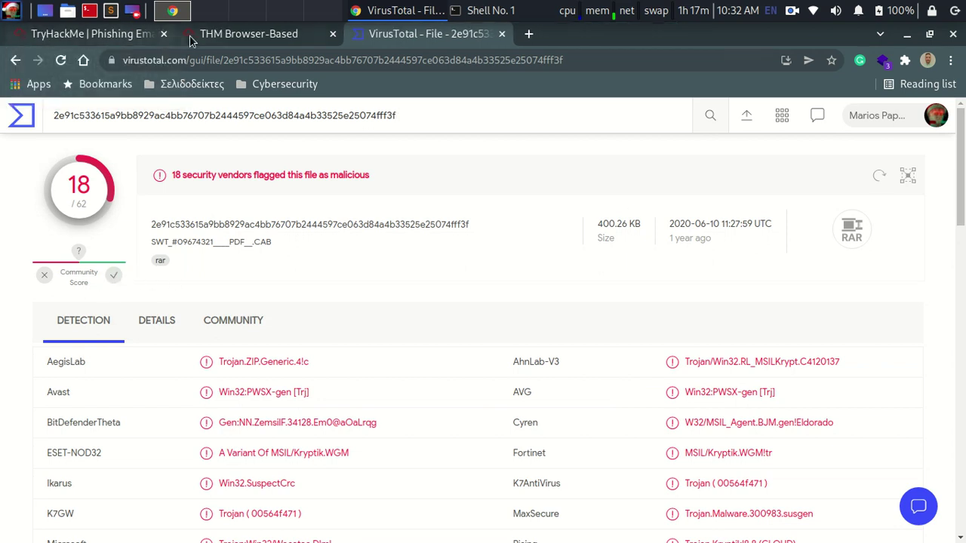
pyautogui.click(136, 36)
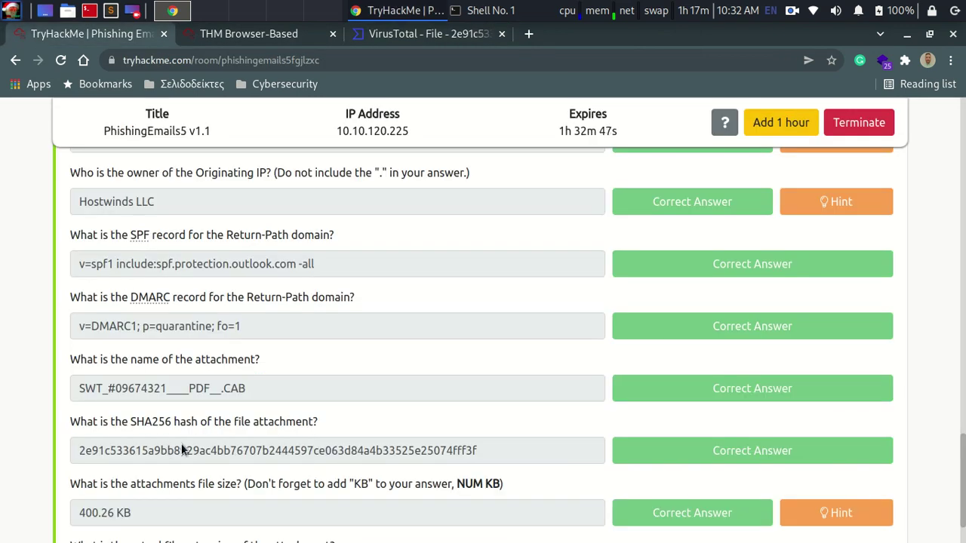
pyautogui.scroll(-2, 170, 448)
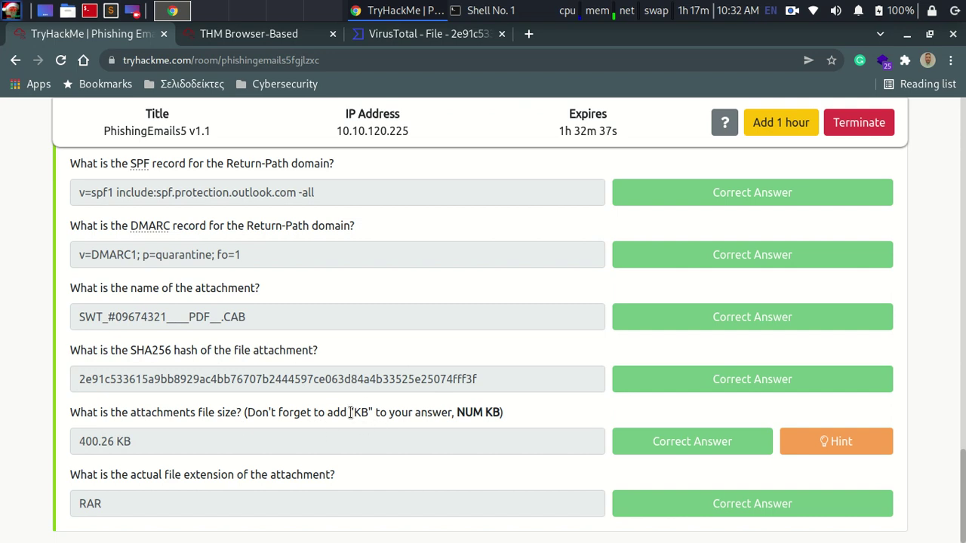
pyautogui.moveTo(353, 412); pyautogui.dragTo(369, 412)
pyautogui.click(838, 441)
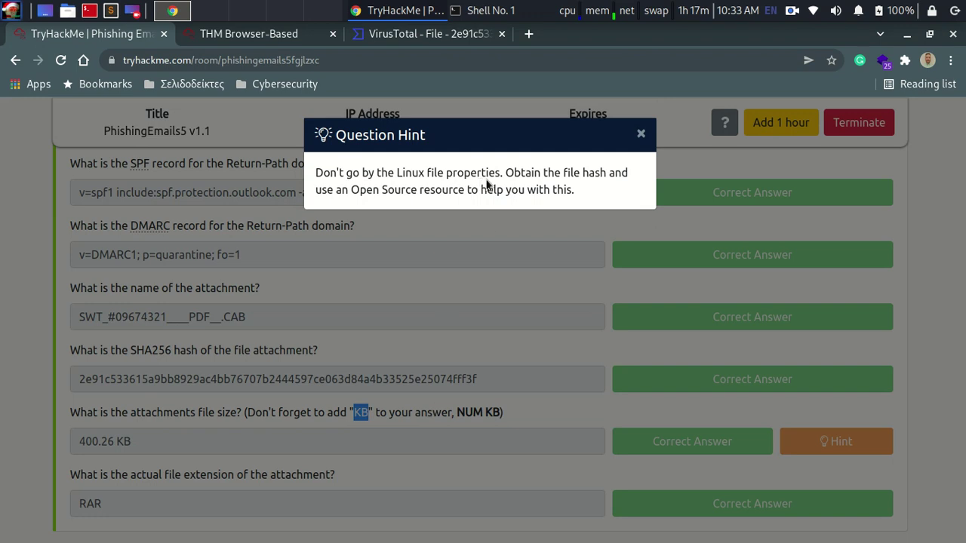
pyautogui.click(640, 136)
pyautogui.click(411, 480)
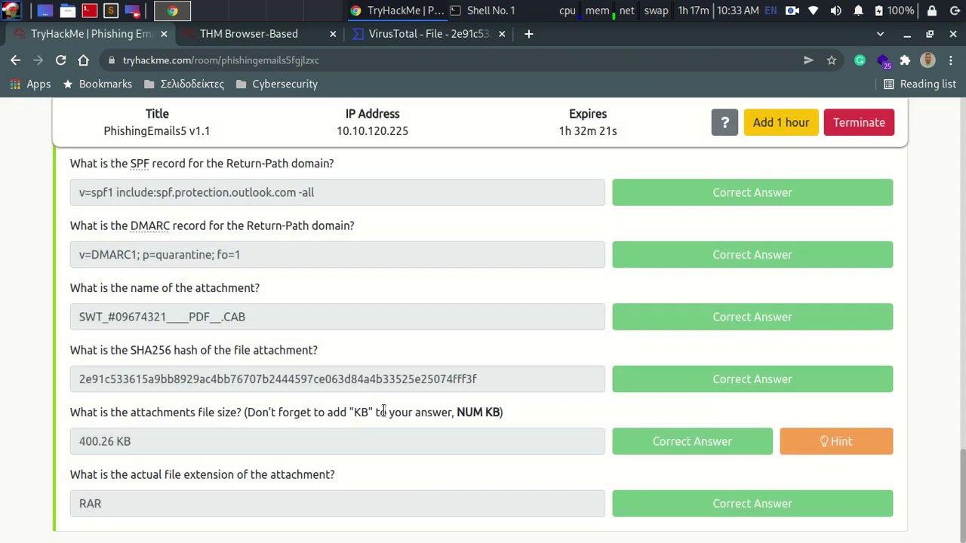
pyautogui.click(429, 34)
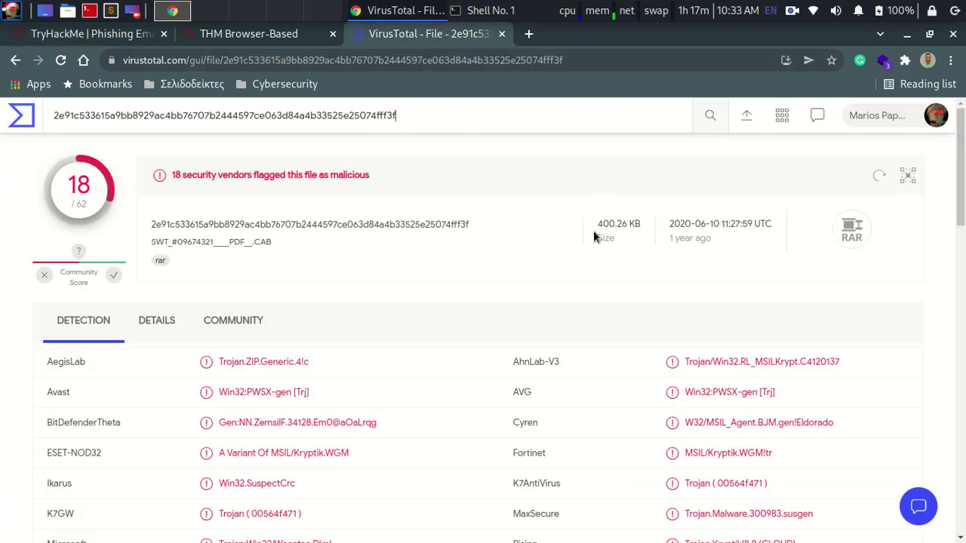
pyautogui.click(118, 34)
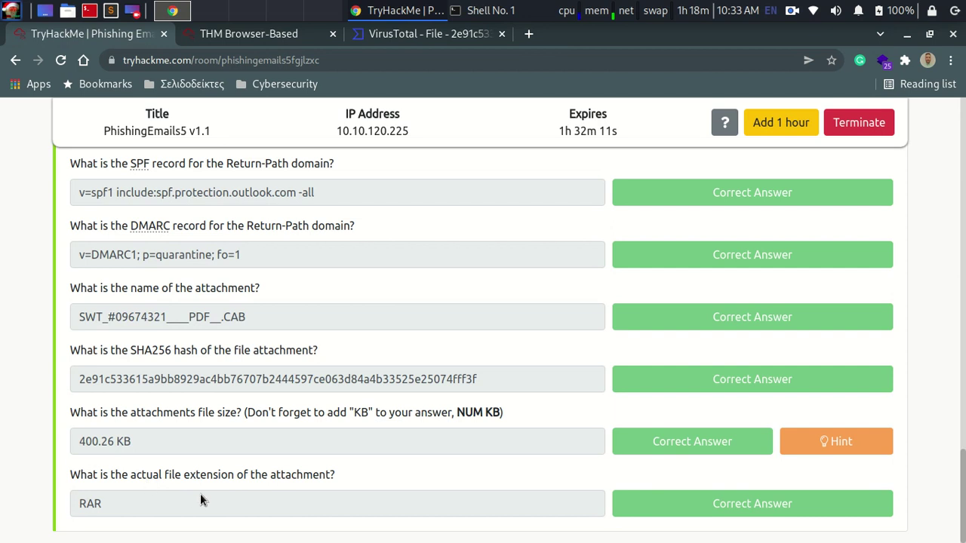
pyautogui.click(462, 34)
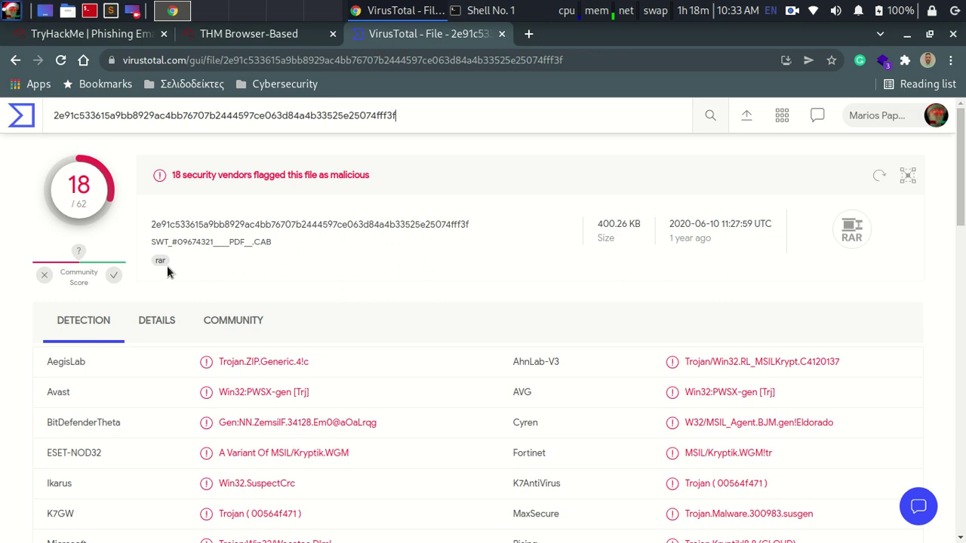
pyautogui.click(140, 327)
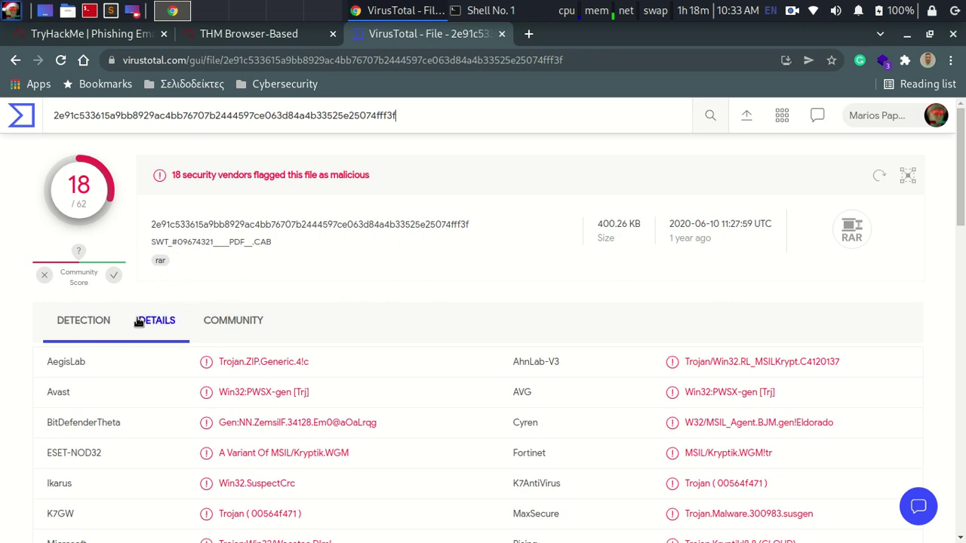
pyautogui.click(89, 33)
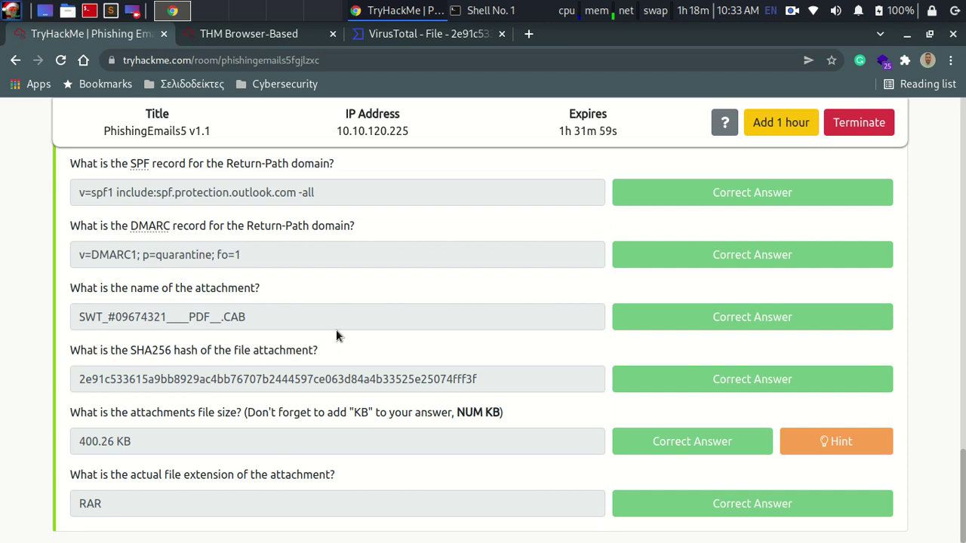
pyautogui.click(399, 40)
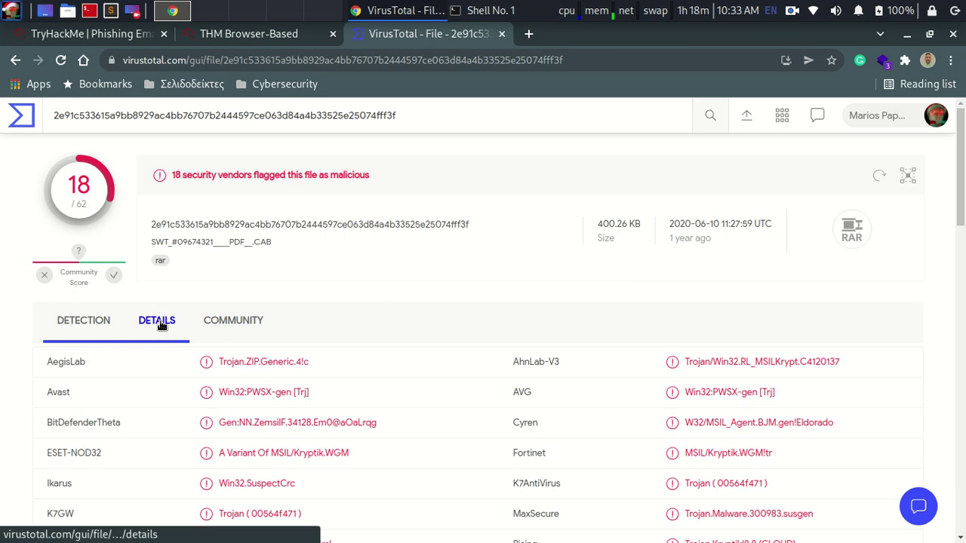
pyautogui.scroll(-3, 246, 162)
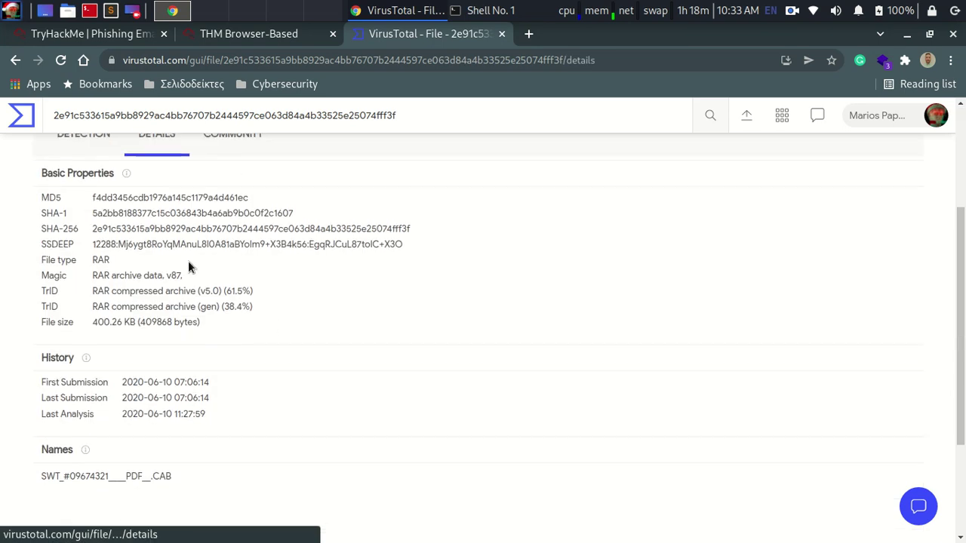
pyautogui.scroll(1, 188, 264)
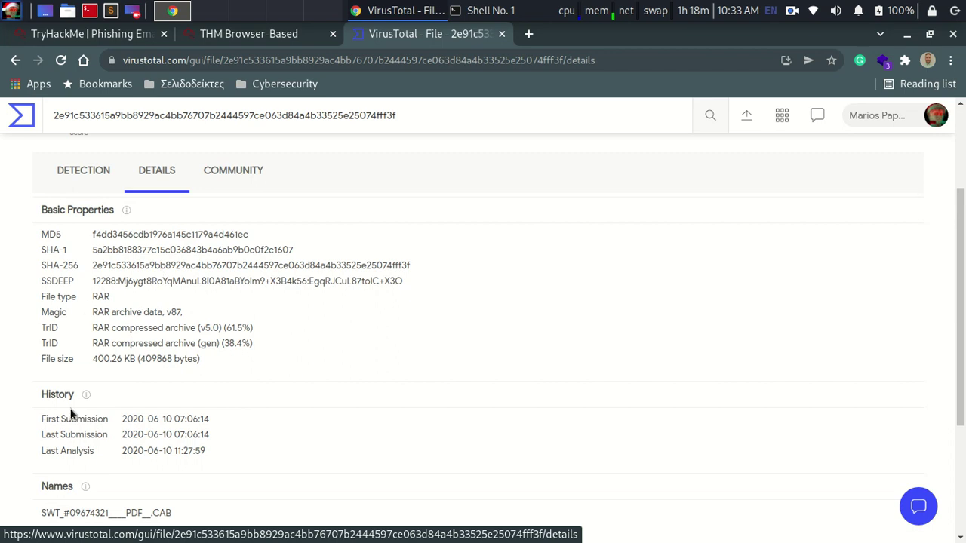
pyautogui.scroll(-4, 163, 363)
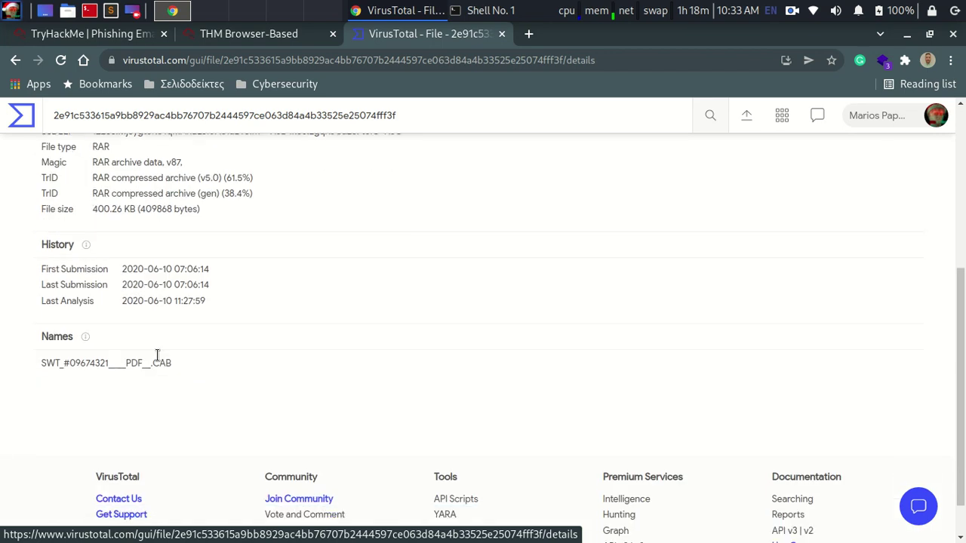
pyautogui.scroll(4, 270, 323)
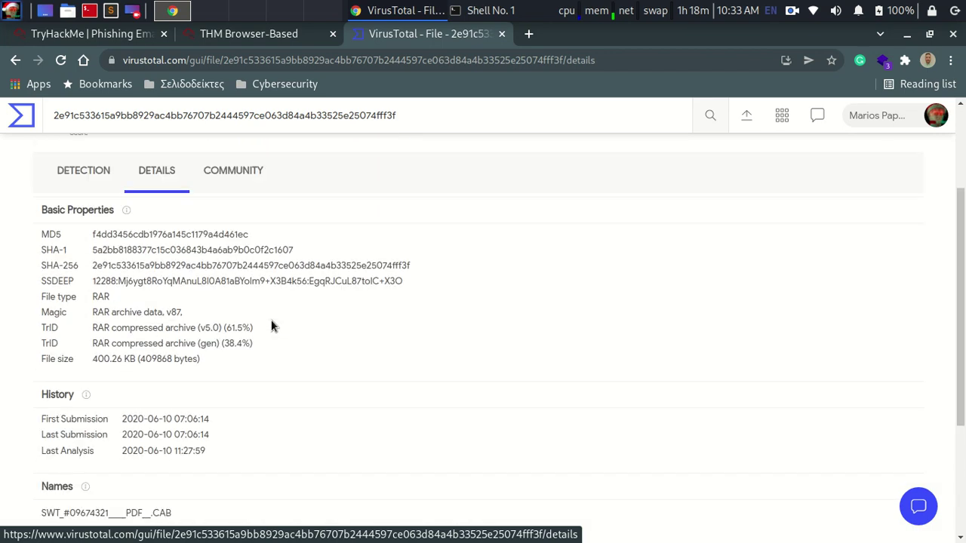
pyautogui.click(241, 171)
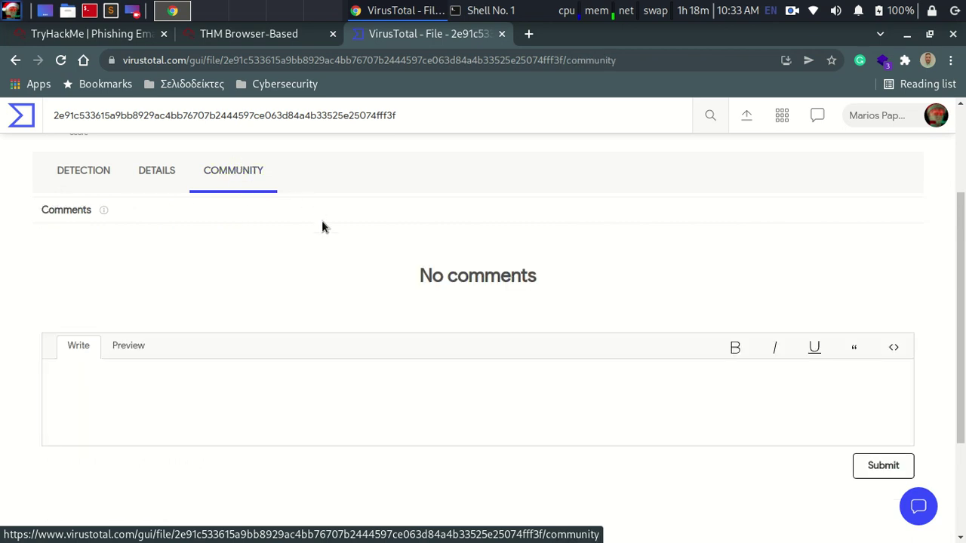
pyautogui.click(79, 173)
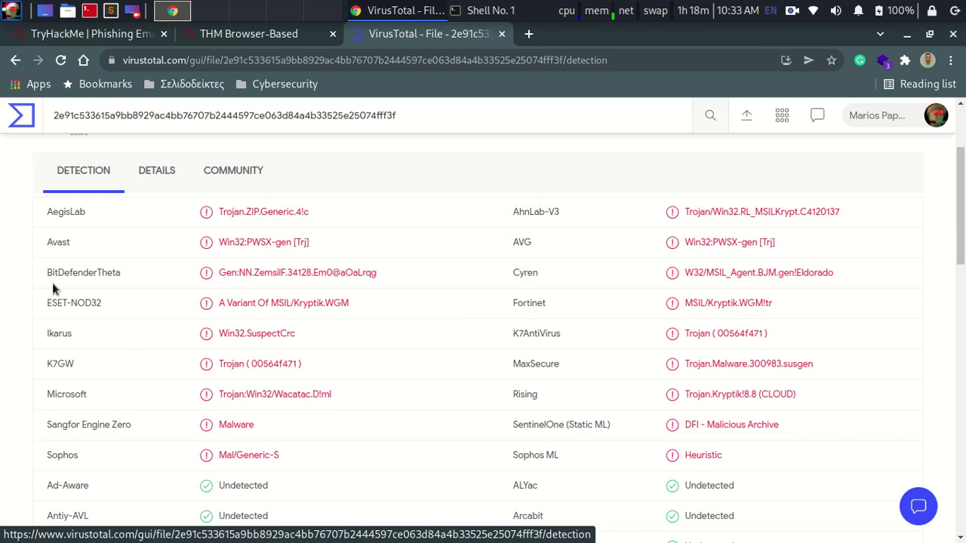
pyautogui.scroll(2, 411, 276)
pyautogui.scroll(-2, 355, 294)
pyautogui.scroll(-2, 464, 332)
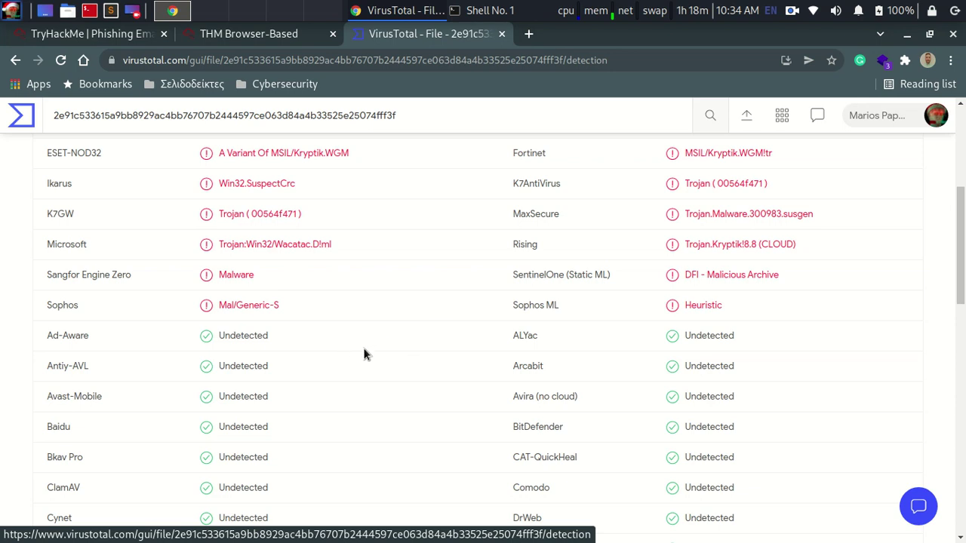
pyautogui.scroll(-2, 407, 412)
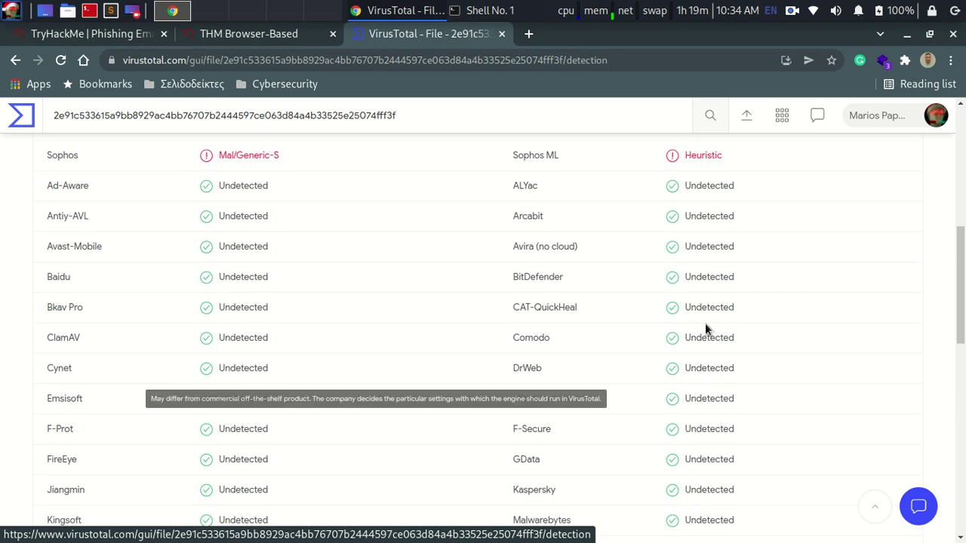
pyautogui.moveTo(960, 295); pyautogui.dragTo(961, 174)
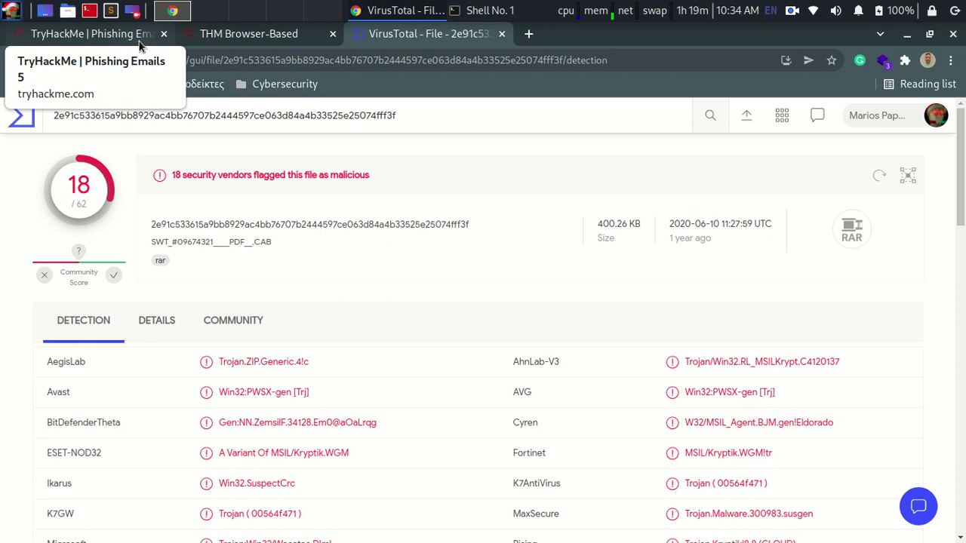
# Step: Scroll the TryHackMe room to the answered attachment questions, extension RAR marked correct
pyautogui.click(138, 43)
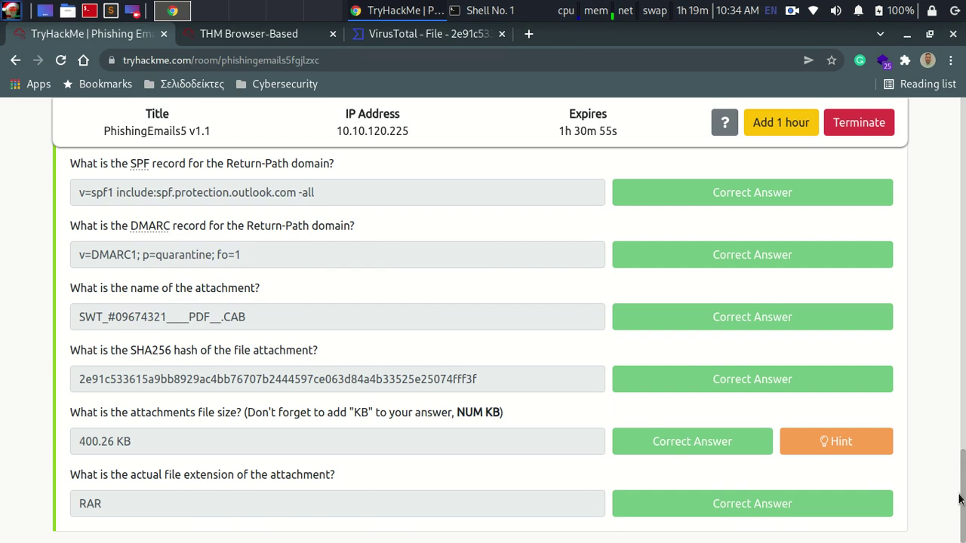
pyautogui.scroll(10, 483, 339)
pyautogui.scroll(8, 480, 320)
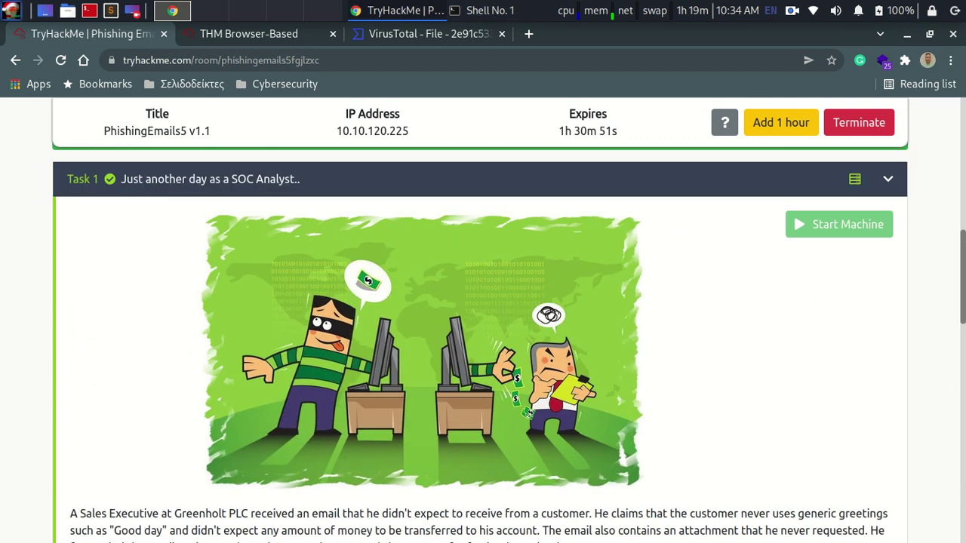
pyautogui.scroll(4, 483, 320)
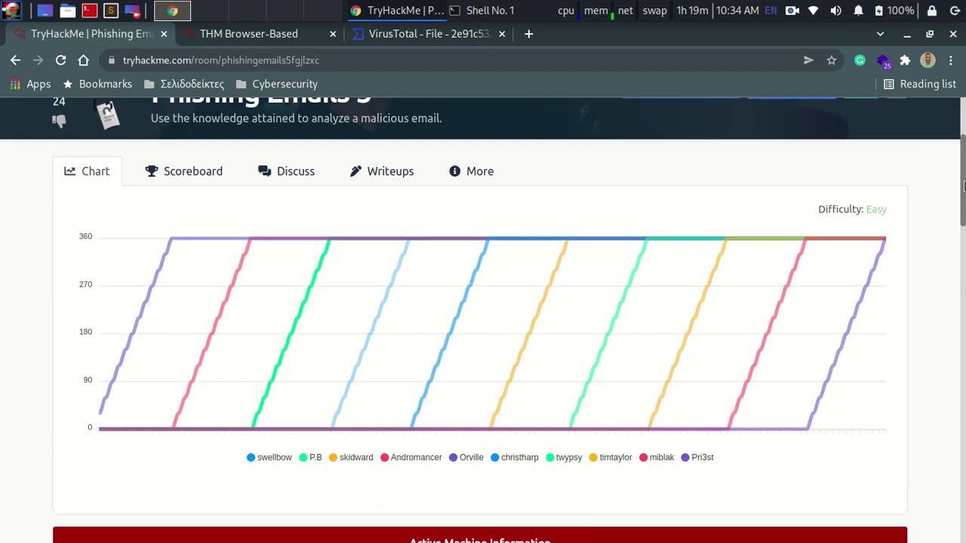
pyautogui.scroll(-15, 483, 320)
pyautogui.scroll(-4, 640, 372)
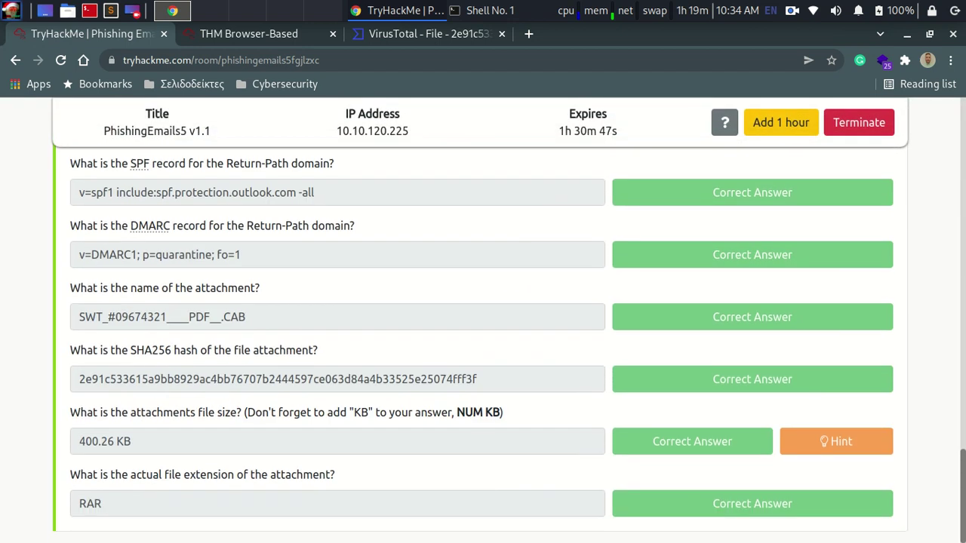